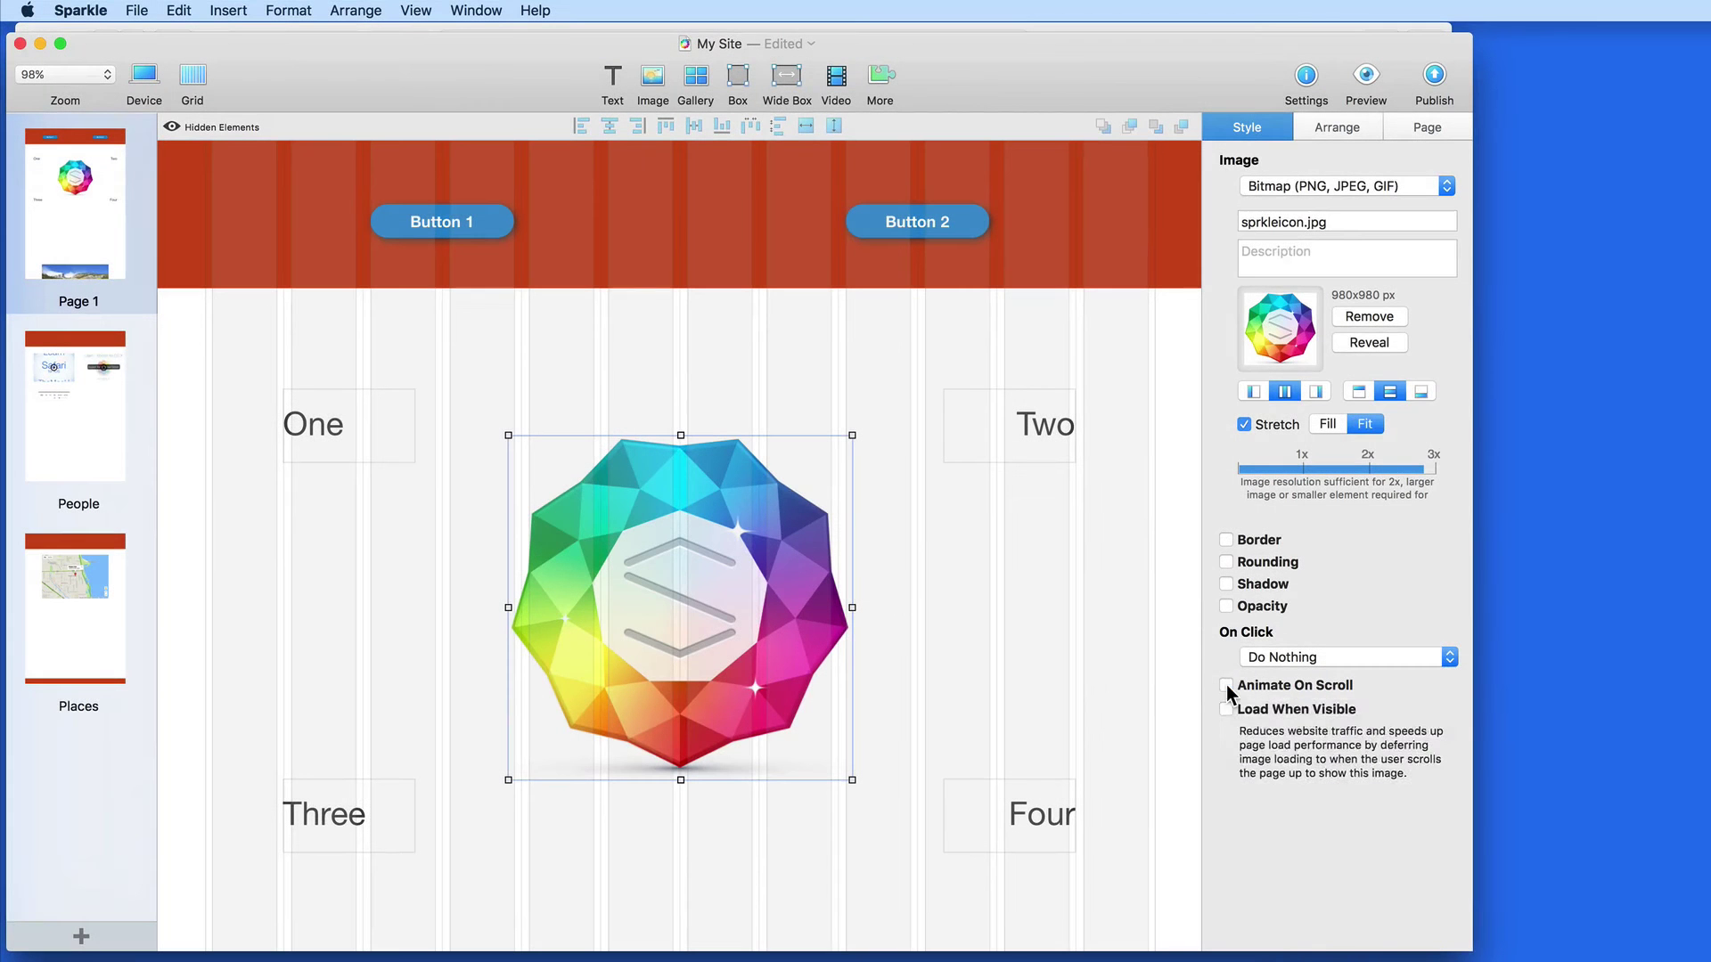
- Enable Animate On Scroll for the gem icon image, with the default Fade, In Place, 1.4 s
{"action": "left_click", "coordinate": [1226, 685]}
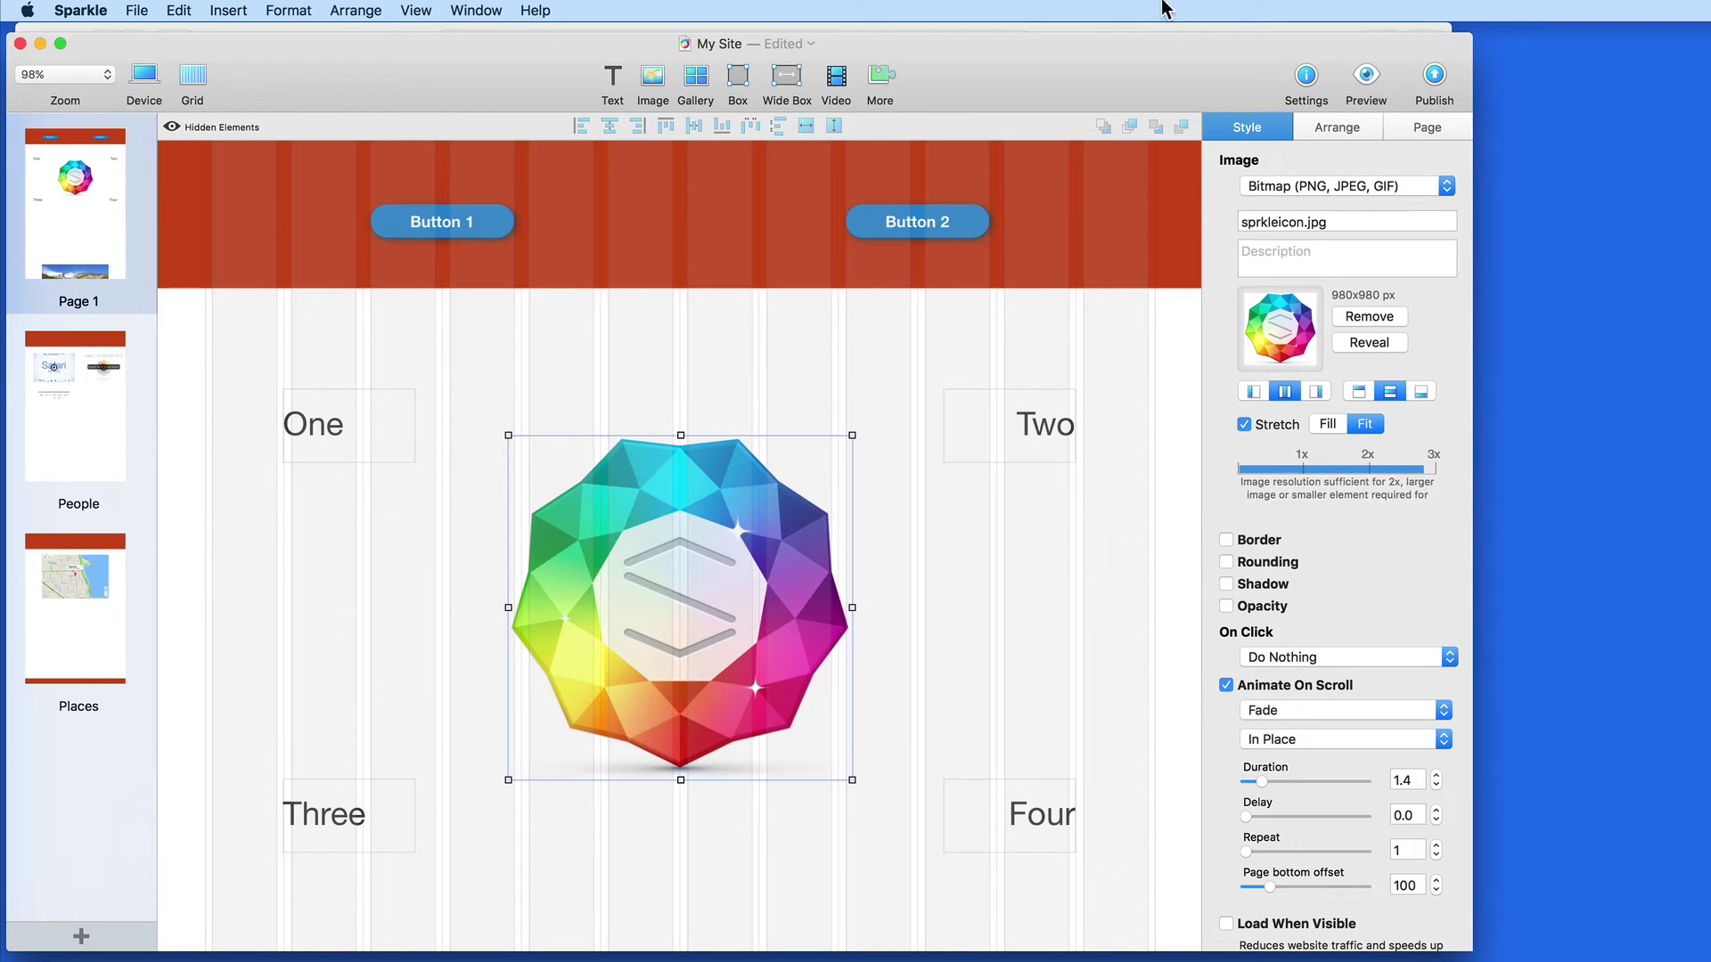
{"action": "left_click", "coordinate": [1137, 26]}
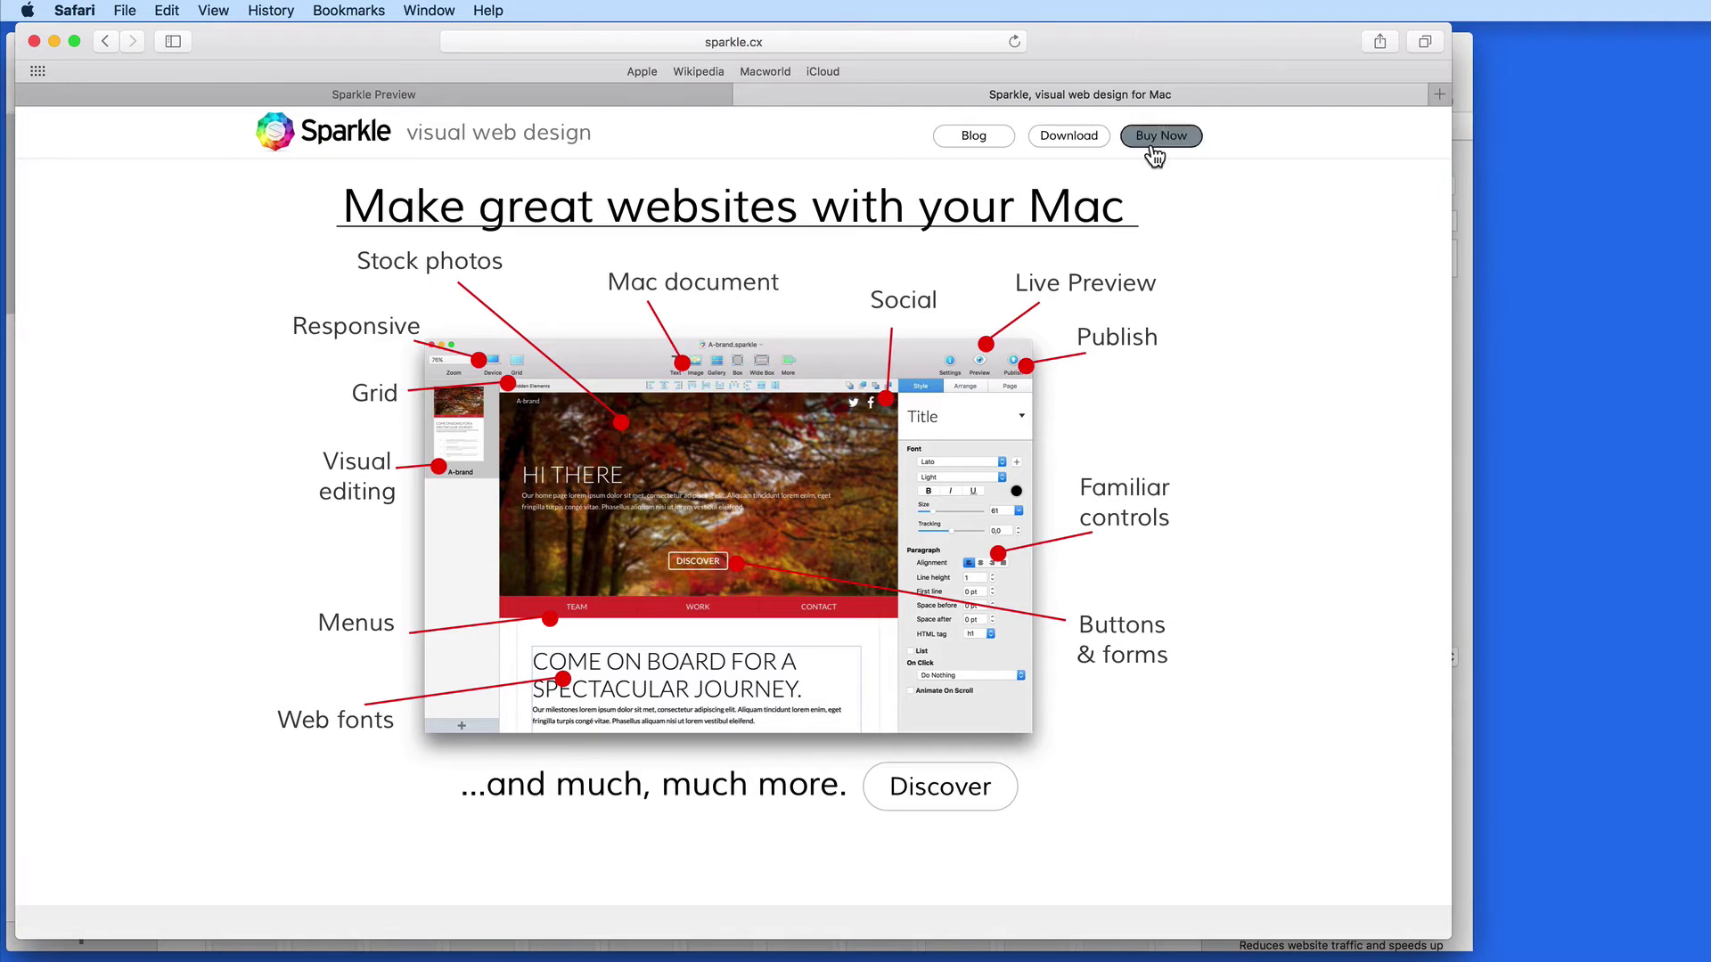
{"action": "key", "text": "super+r"}
{"action": "key", "text": "super+r"}
{"action": "scroll", "coordinate": [1331, 259], "scroll_direction": "down", "scroll_amount": 2}
{"action": "scroll", "coordinate": [1330, 259], "scroll_direction": "down", "scroll_amount": 15}
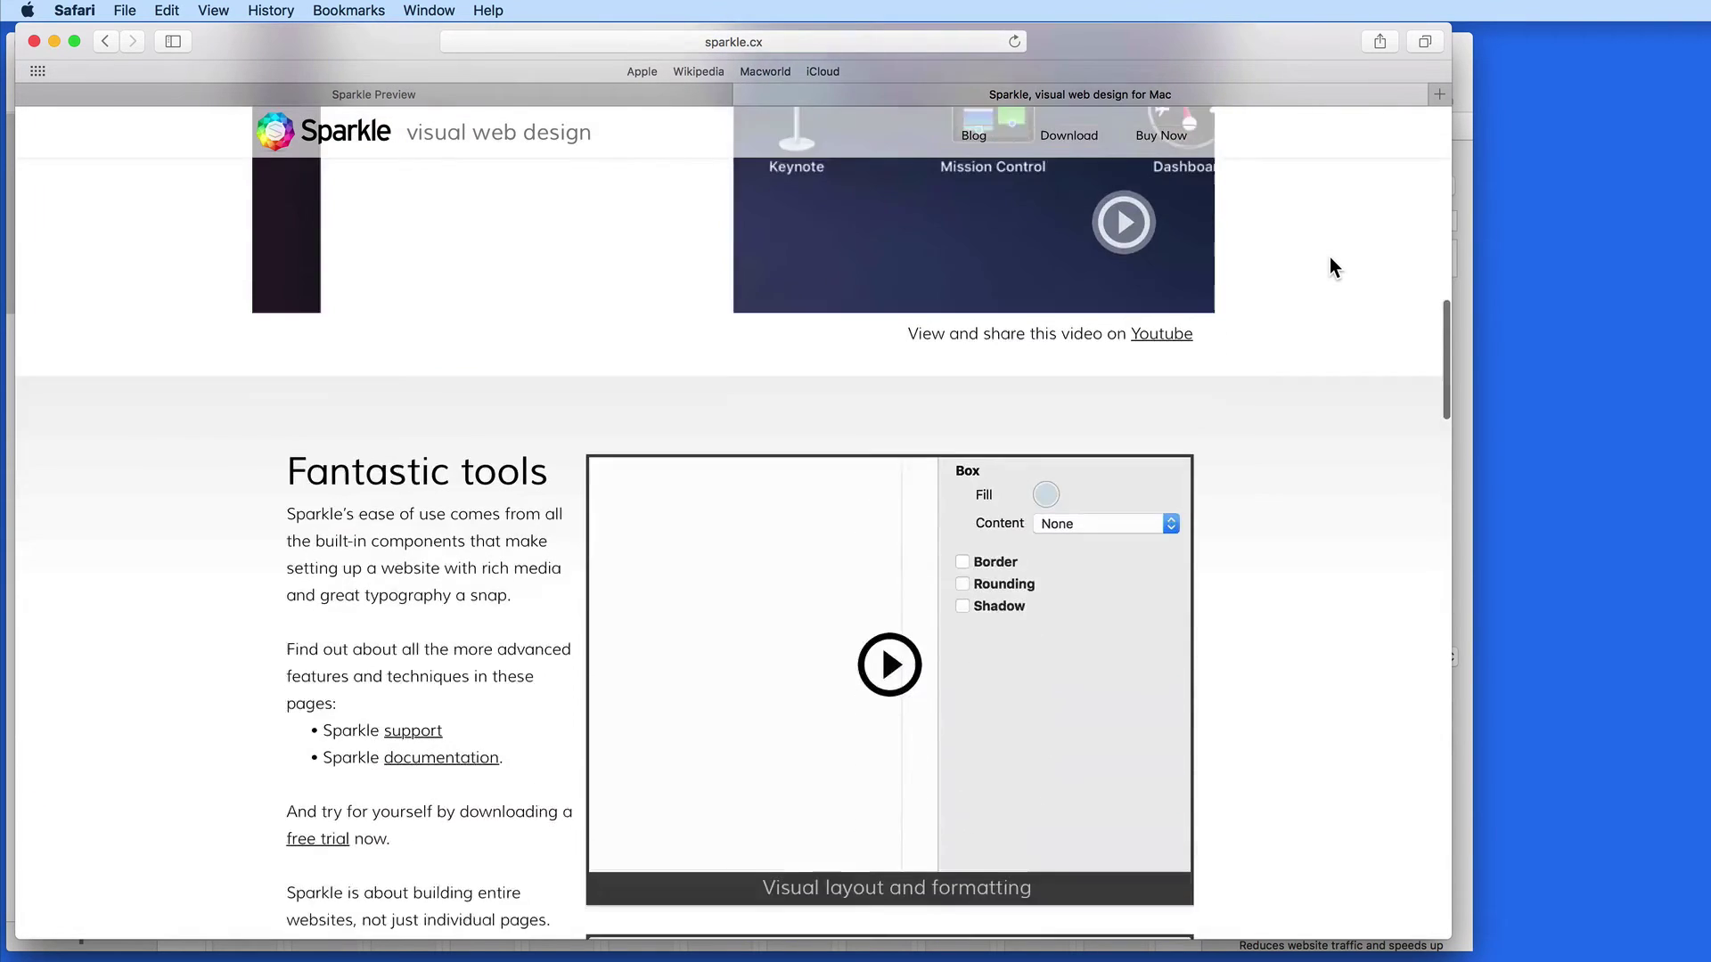
{"action": "scroll", "coordinate": [1330, 258], "scroll_direction": "down", "scroll_amount": 12}
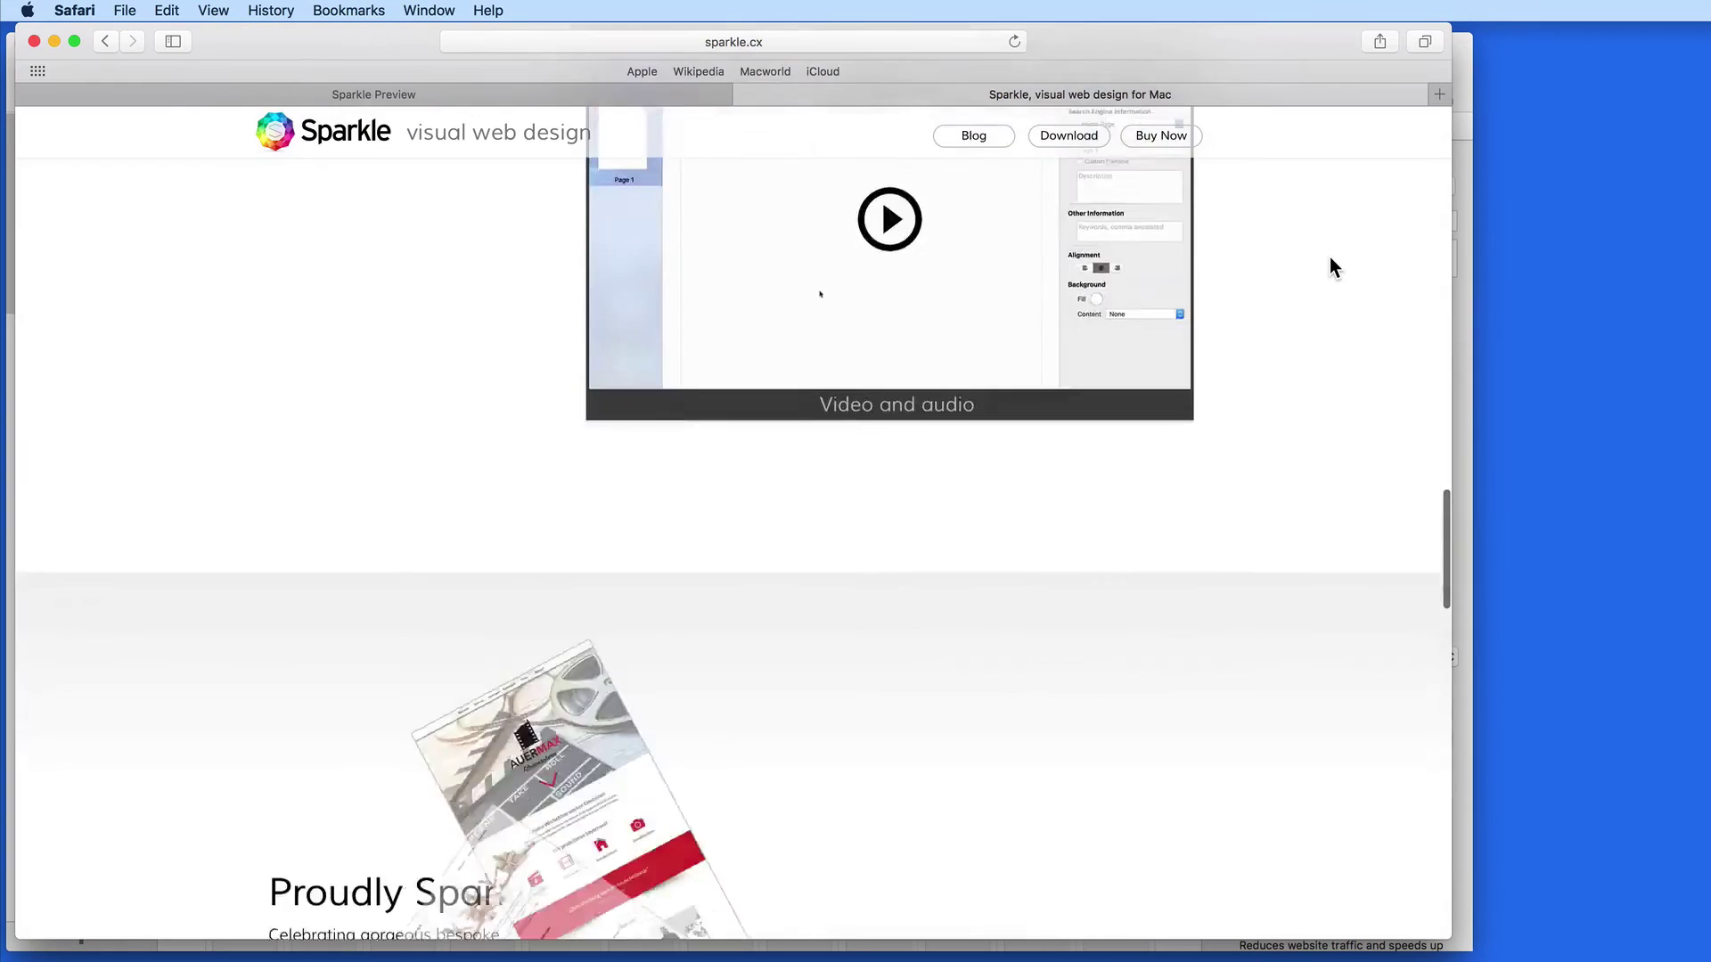
{"action": "scroll", "coordinate": [1331, 258], "scroll_direction": "down", "scroll_amount": 8}
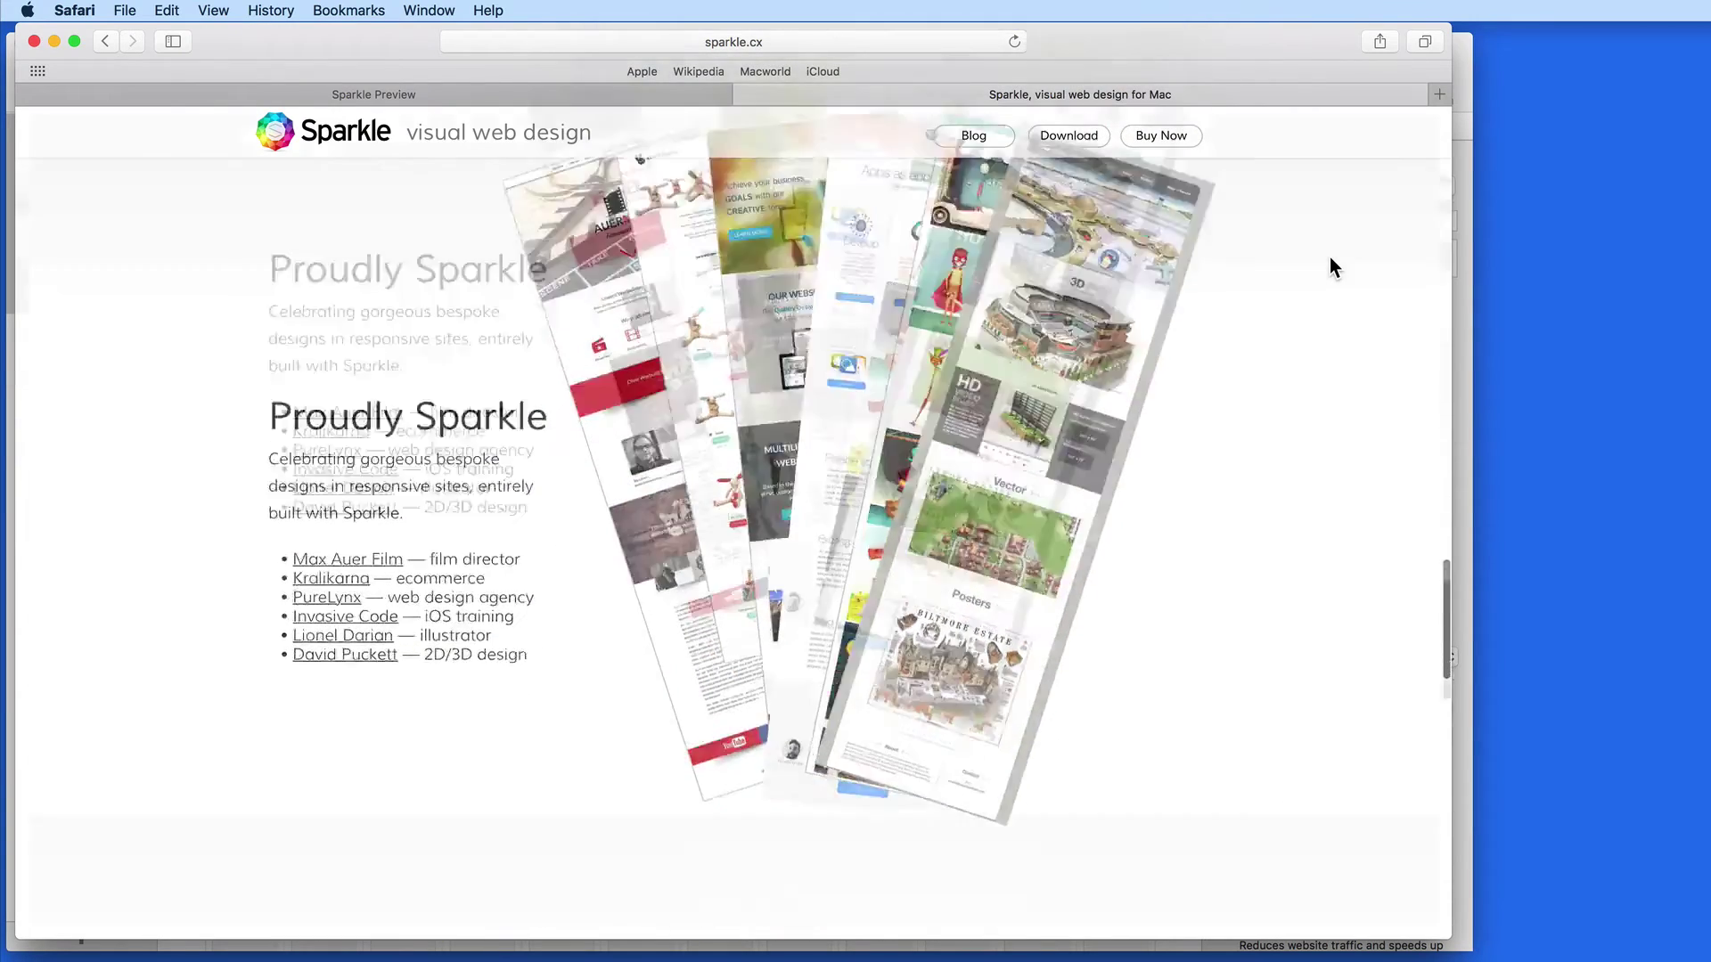
{"action": "scroll", "coordinate": [1330, 258], "scroll_direction": "down", "scroll_amount": 4}
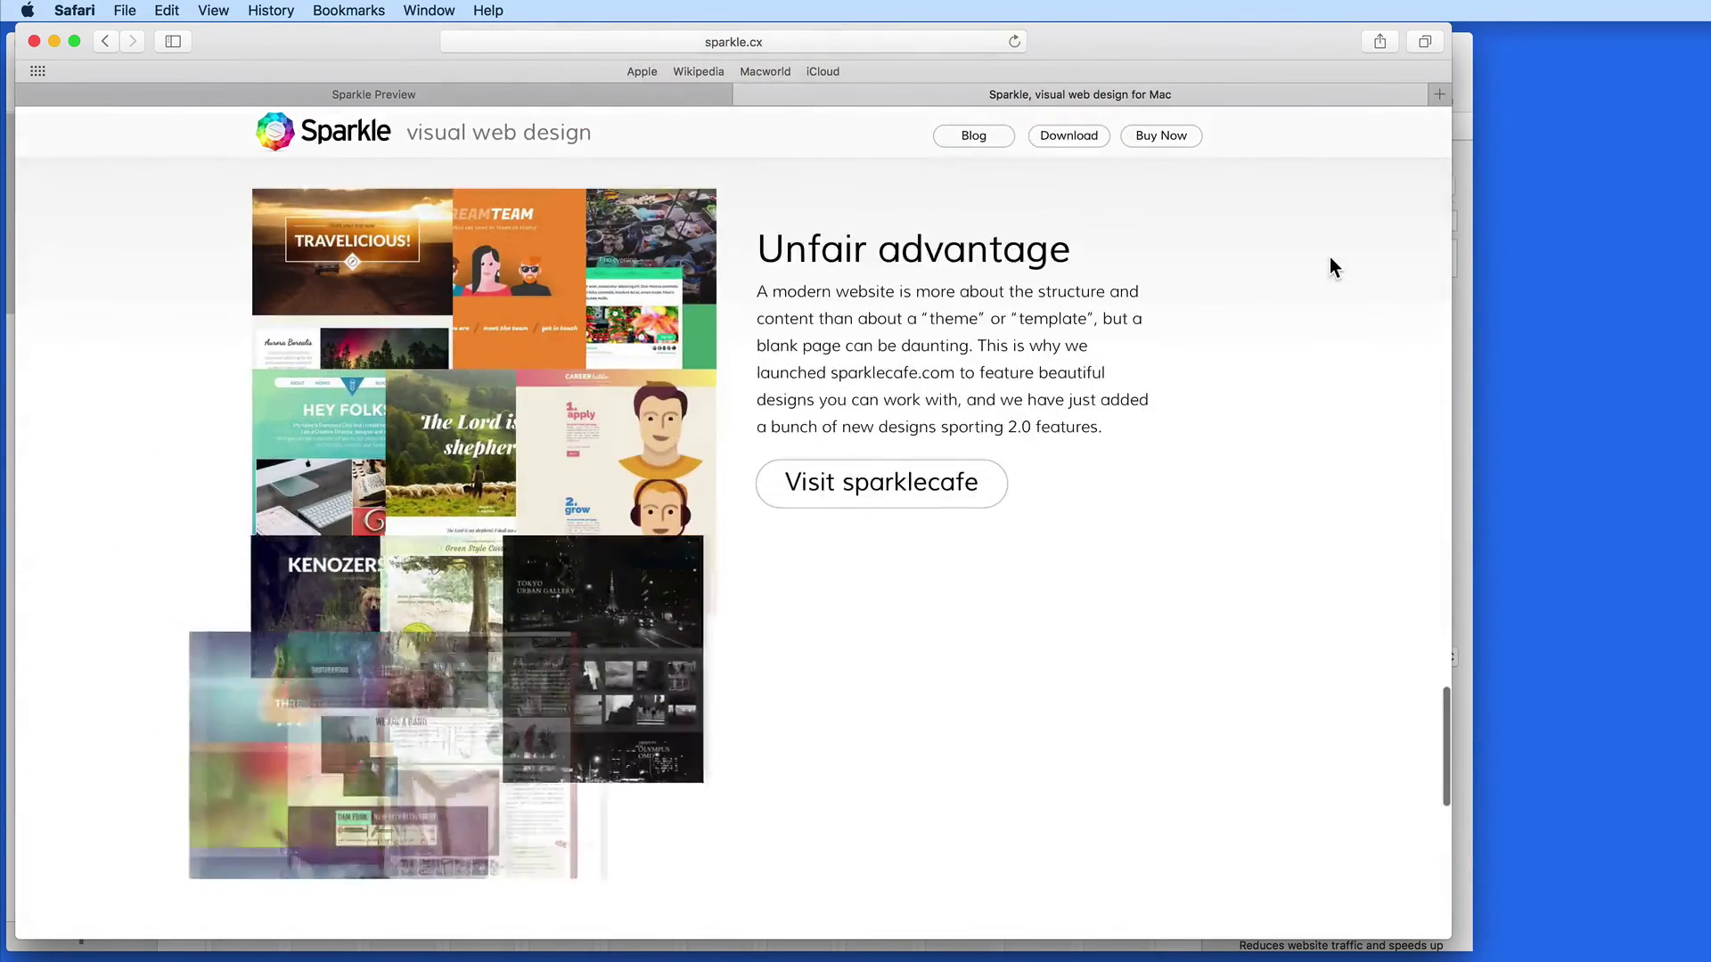
{"action": "left_click", "coordinate": [1465, 432]}
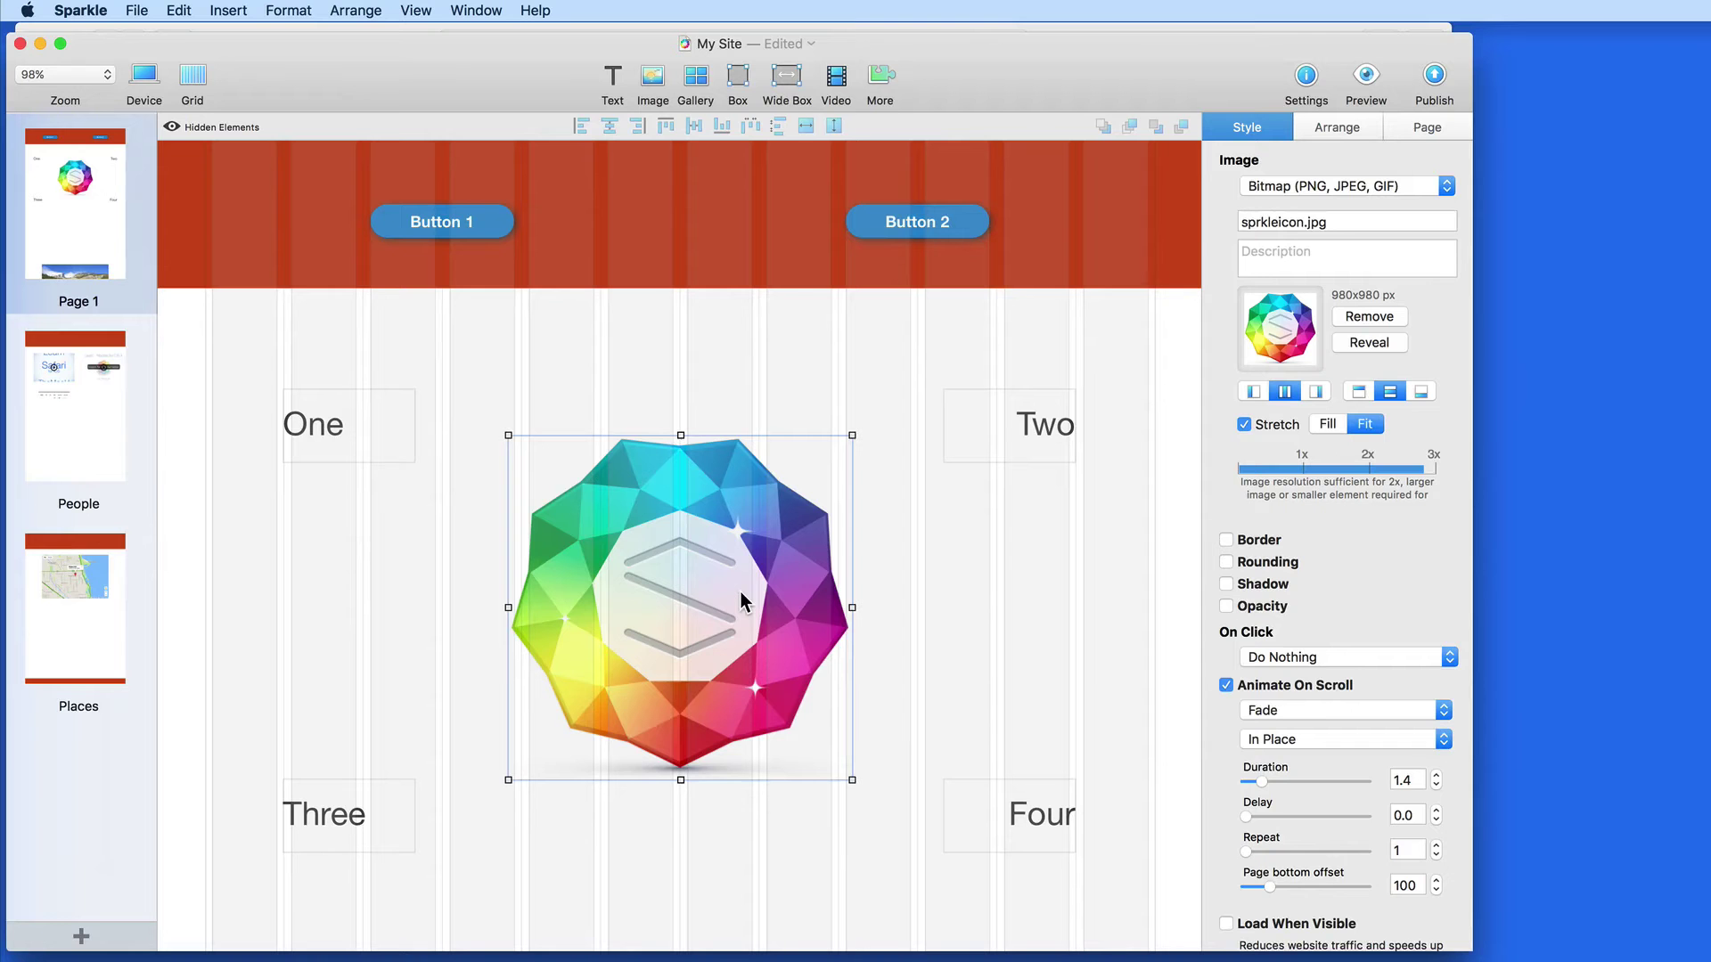
- Select the gem icon and keep its scroll animation as Fade, In Place
{"action": "left_click", "coordinate": [720, 271]}
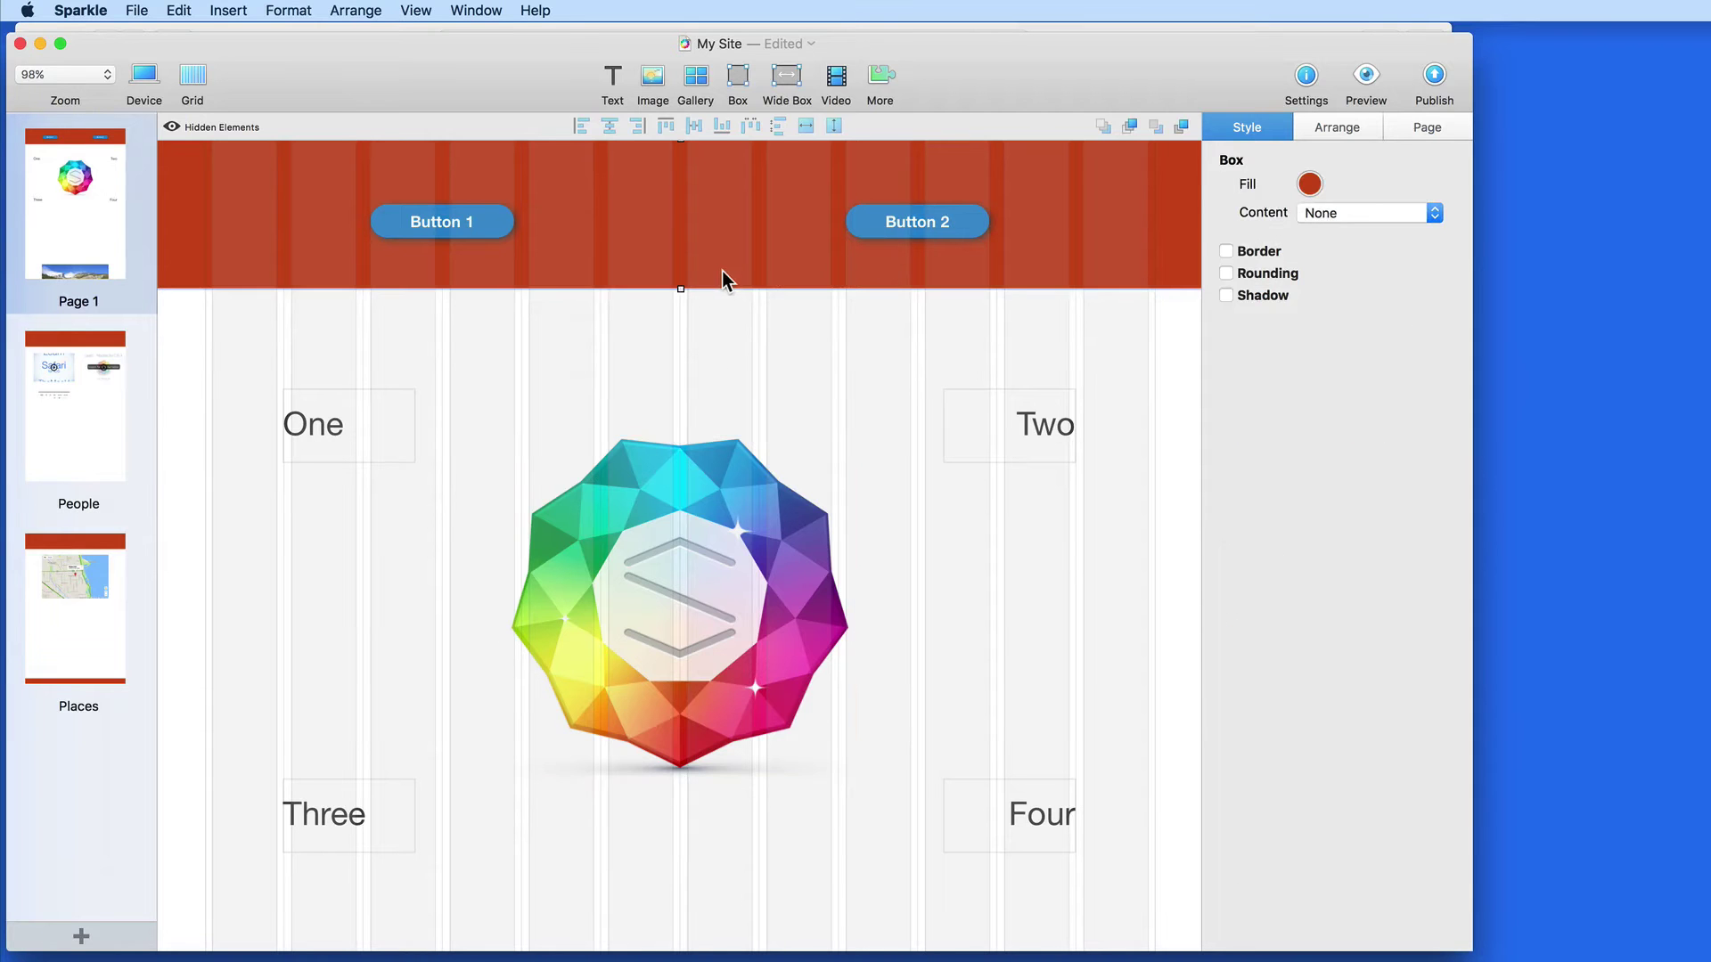
{"action": "left_click", "coordinate": [918, 223]}
{"action": "left_click", "coordinate": [983, 418]}
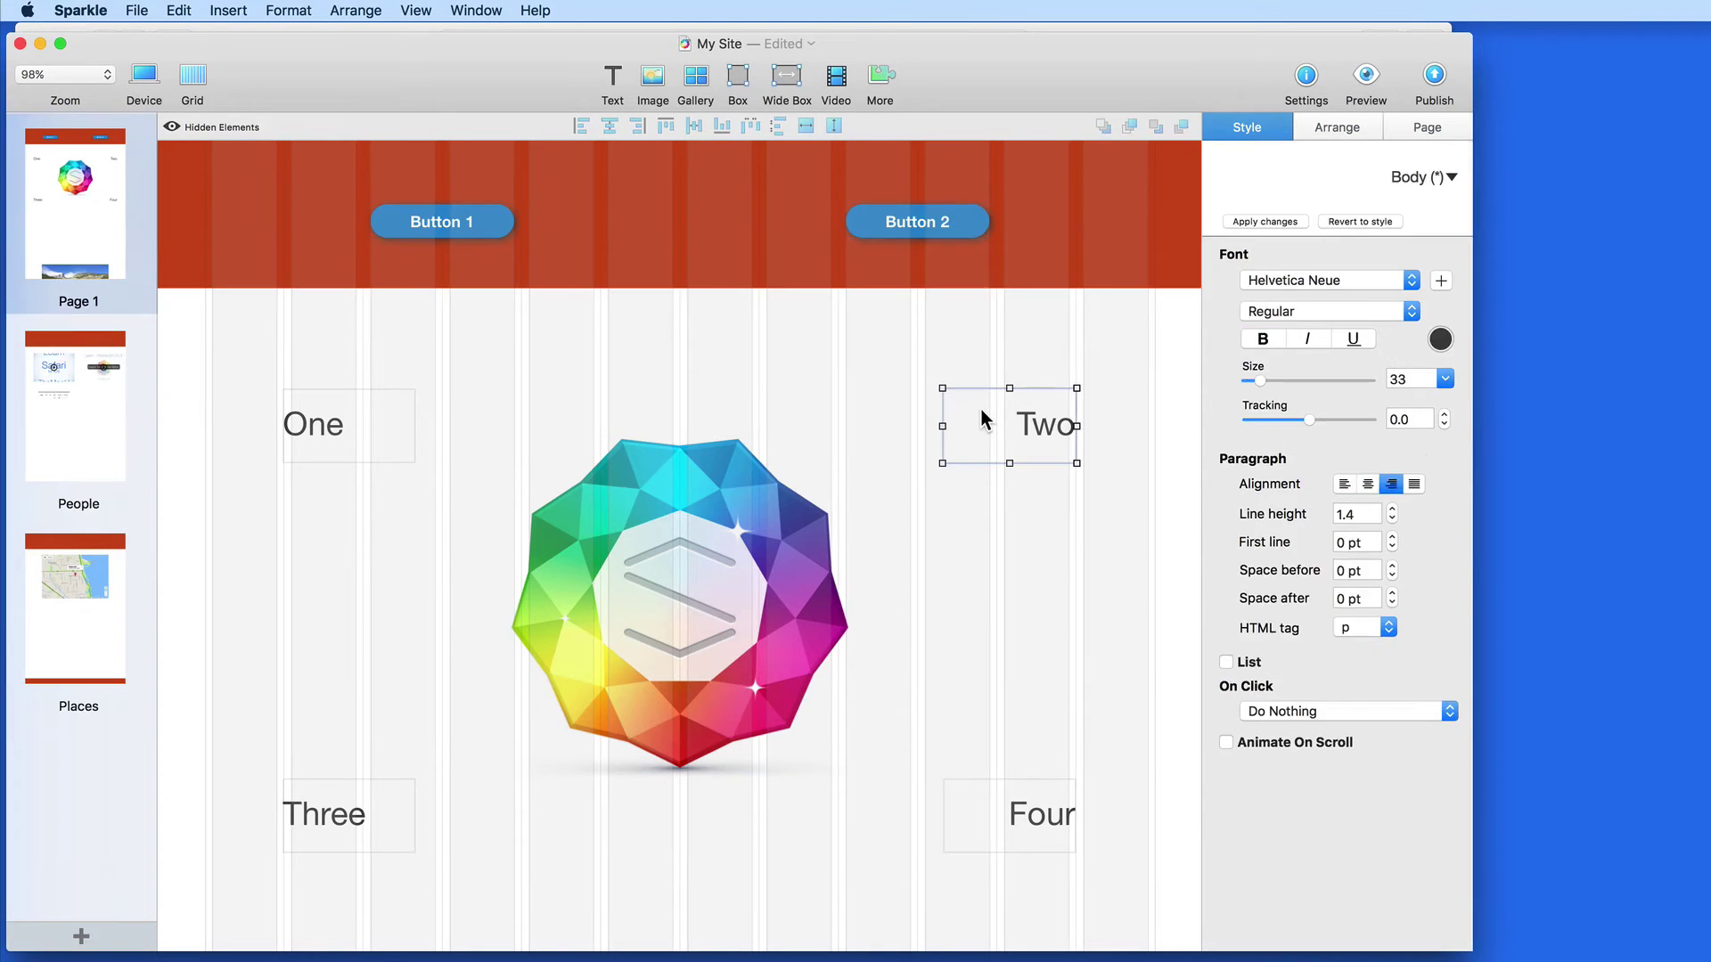
{"action": "left_click", "coordinate": [682, 555]}
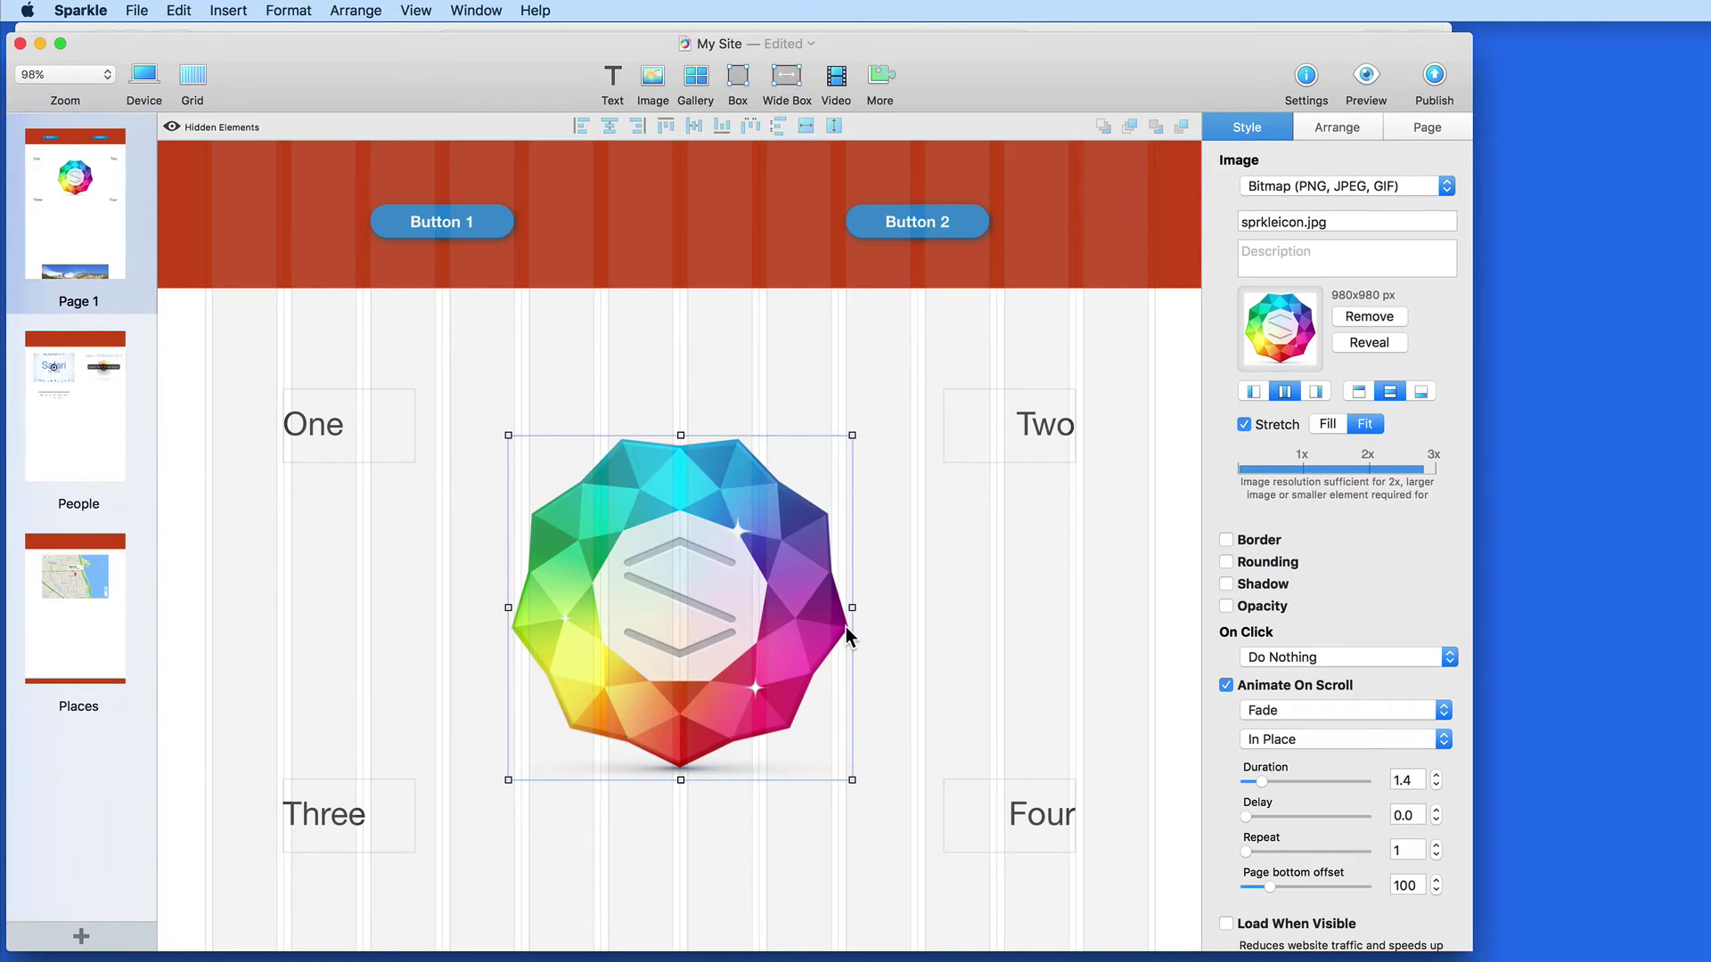
{"action": "scroll", "coordinate": [1215, 714], "scroll_direction": "down", "scroll_amount": 3}
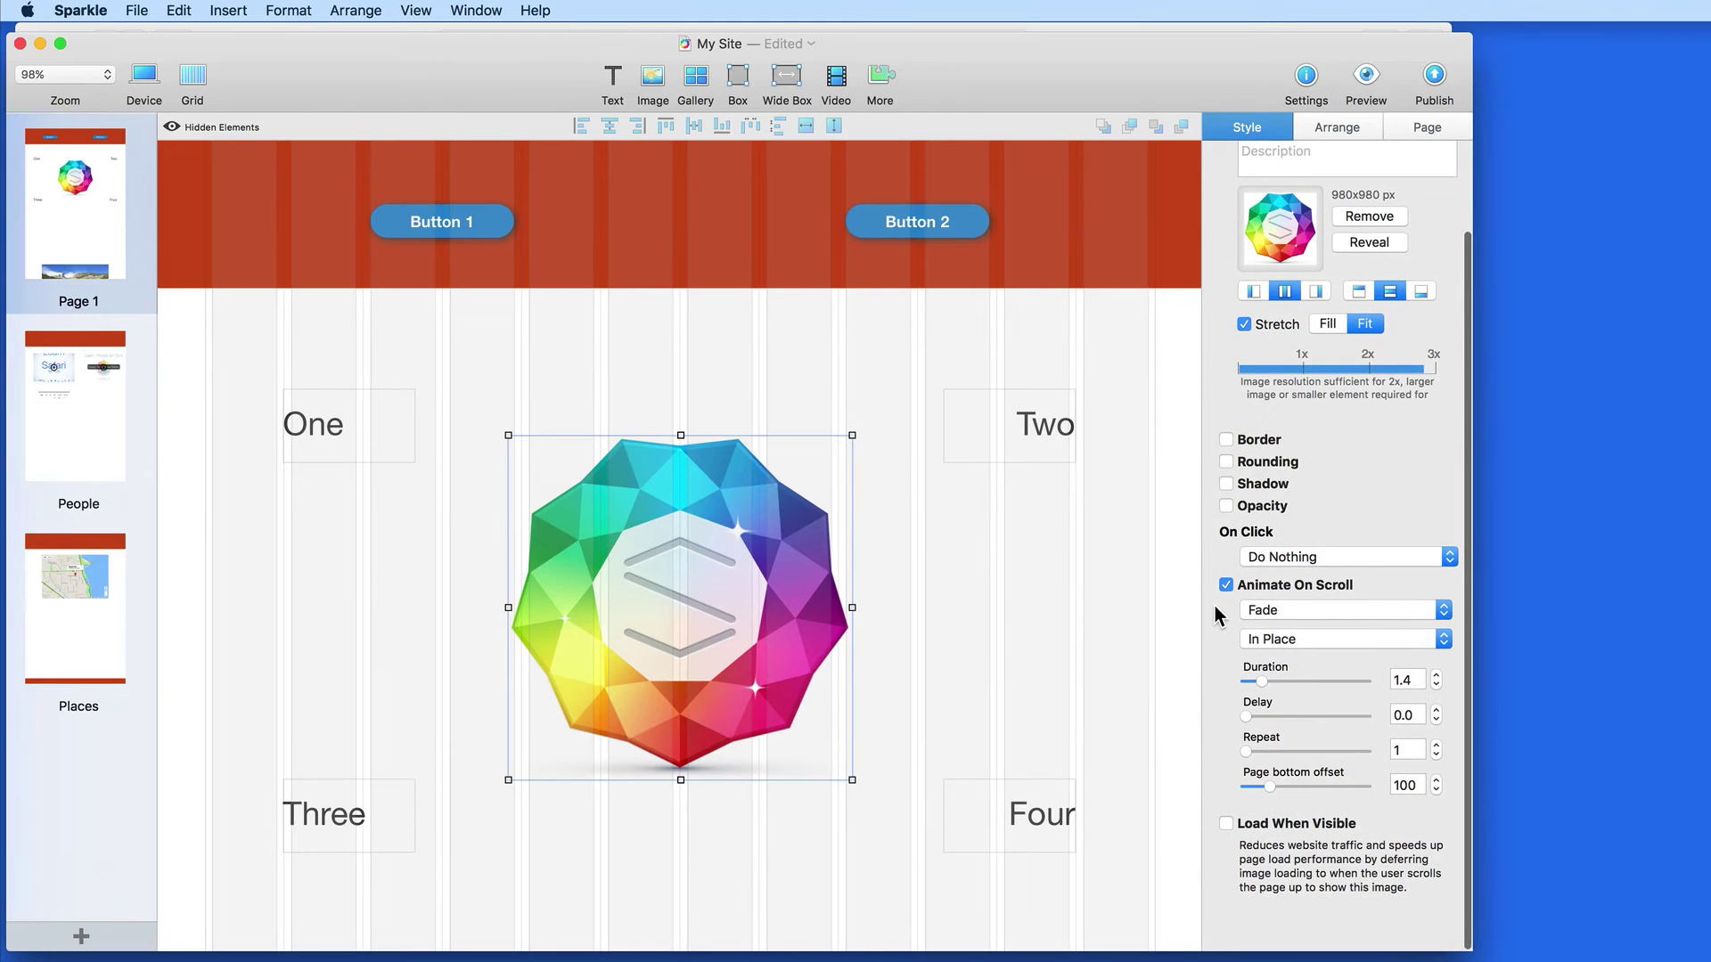
{"action": "left_click", "coordinate": [1445, 611]}
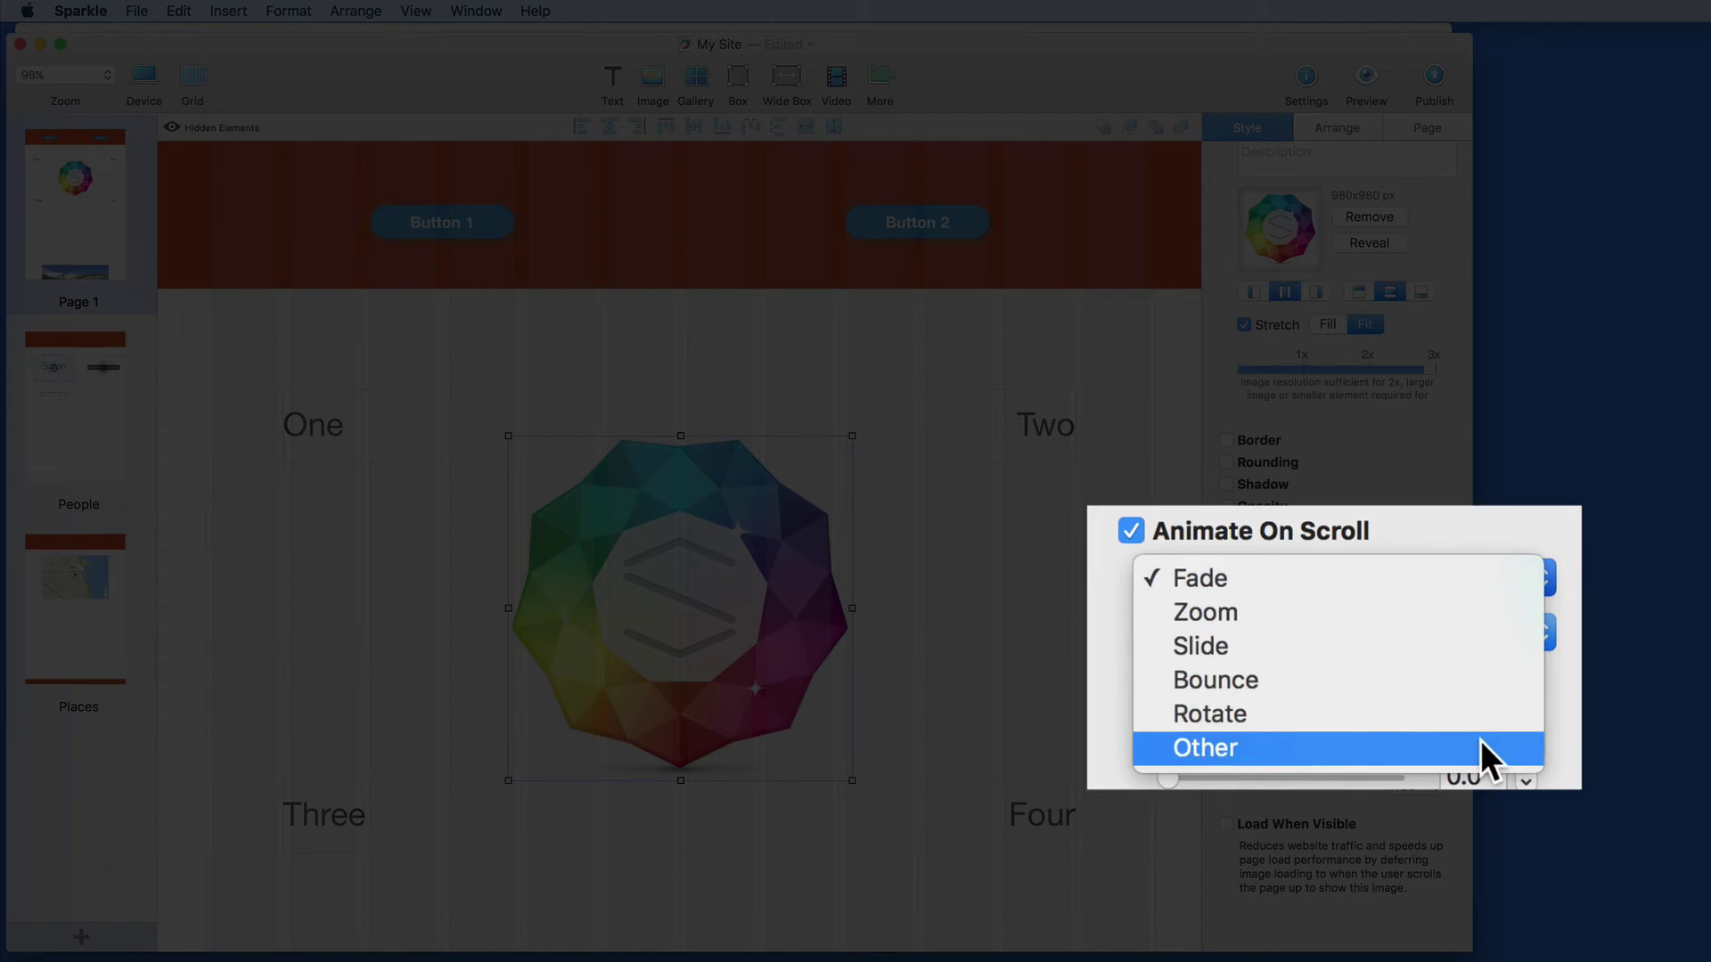
{"action": "left_click", "coordinate": [1520, 547]}
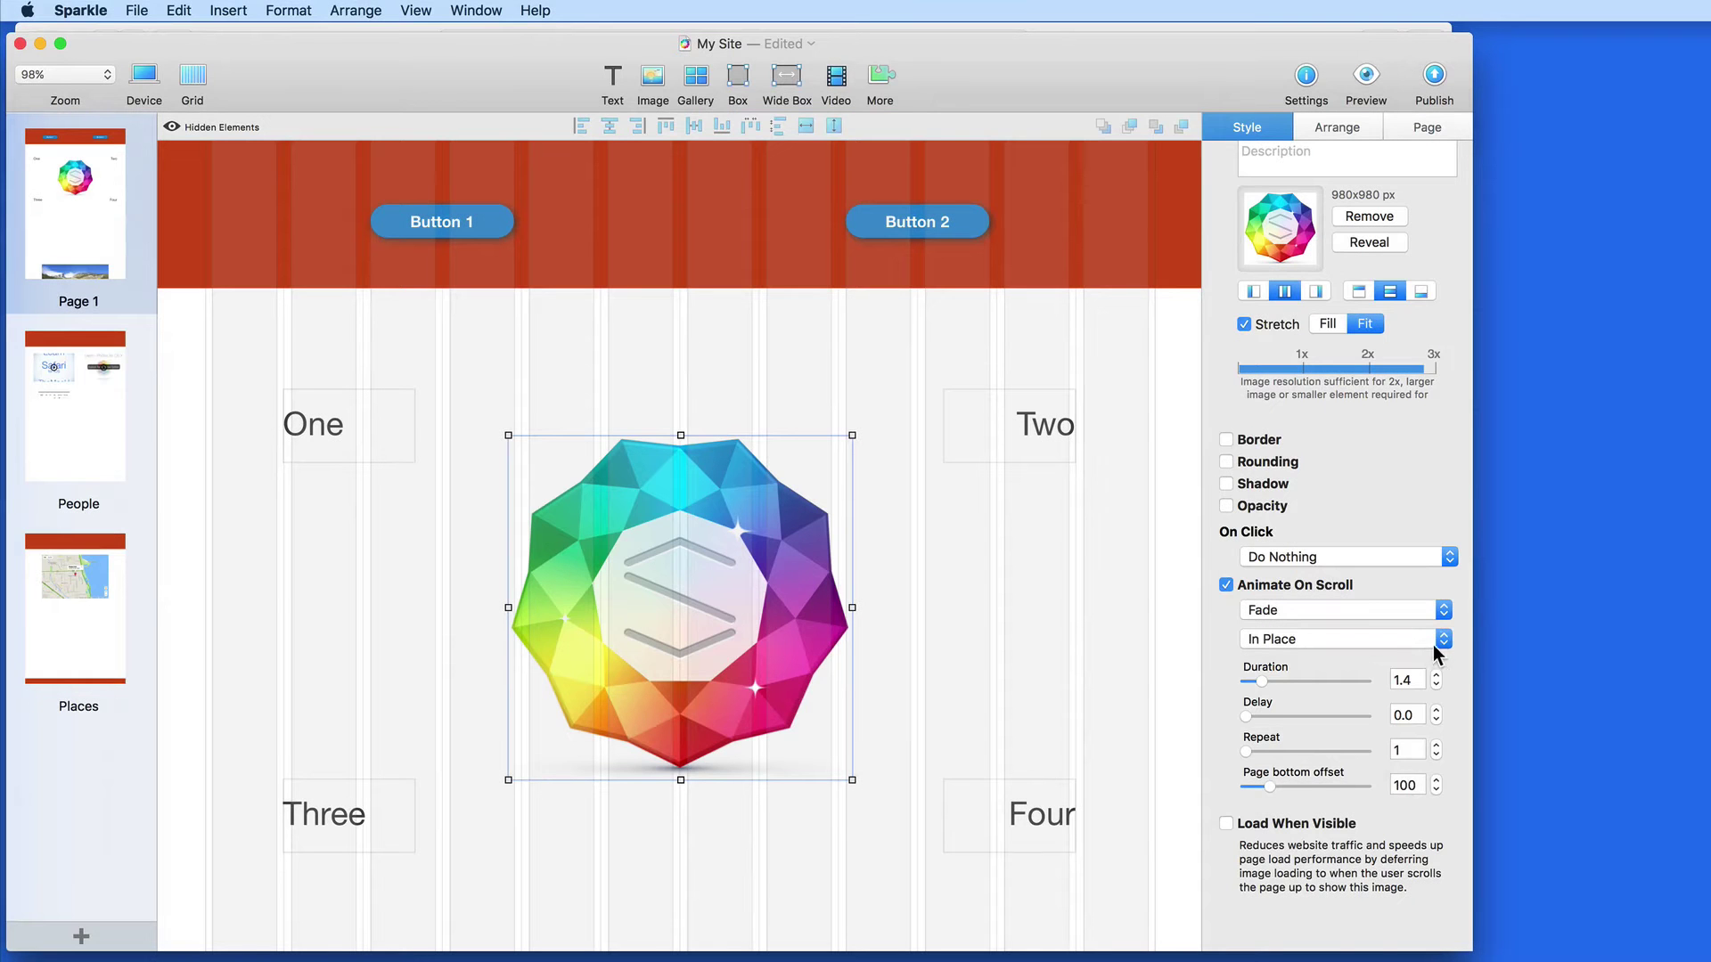
{"action": "left_click", "coordinate": [1443, 638]}
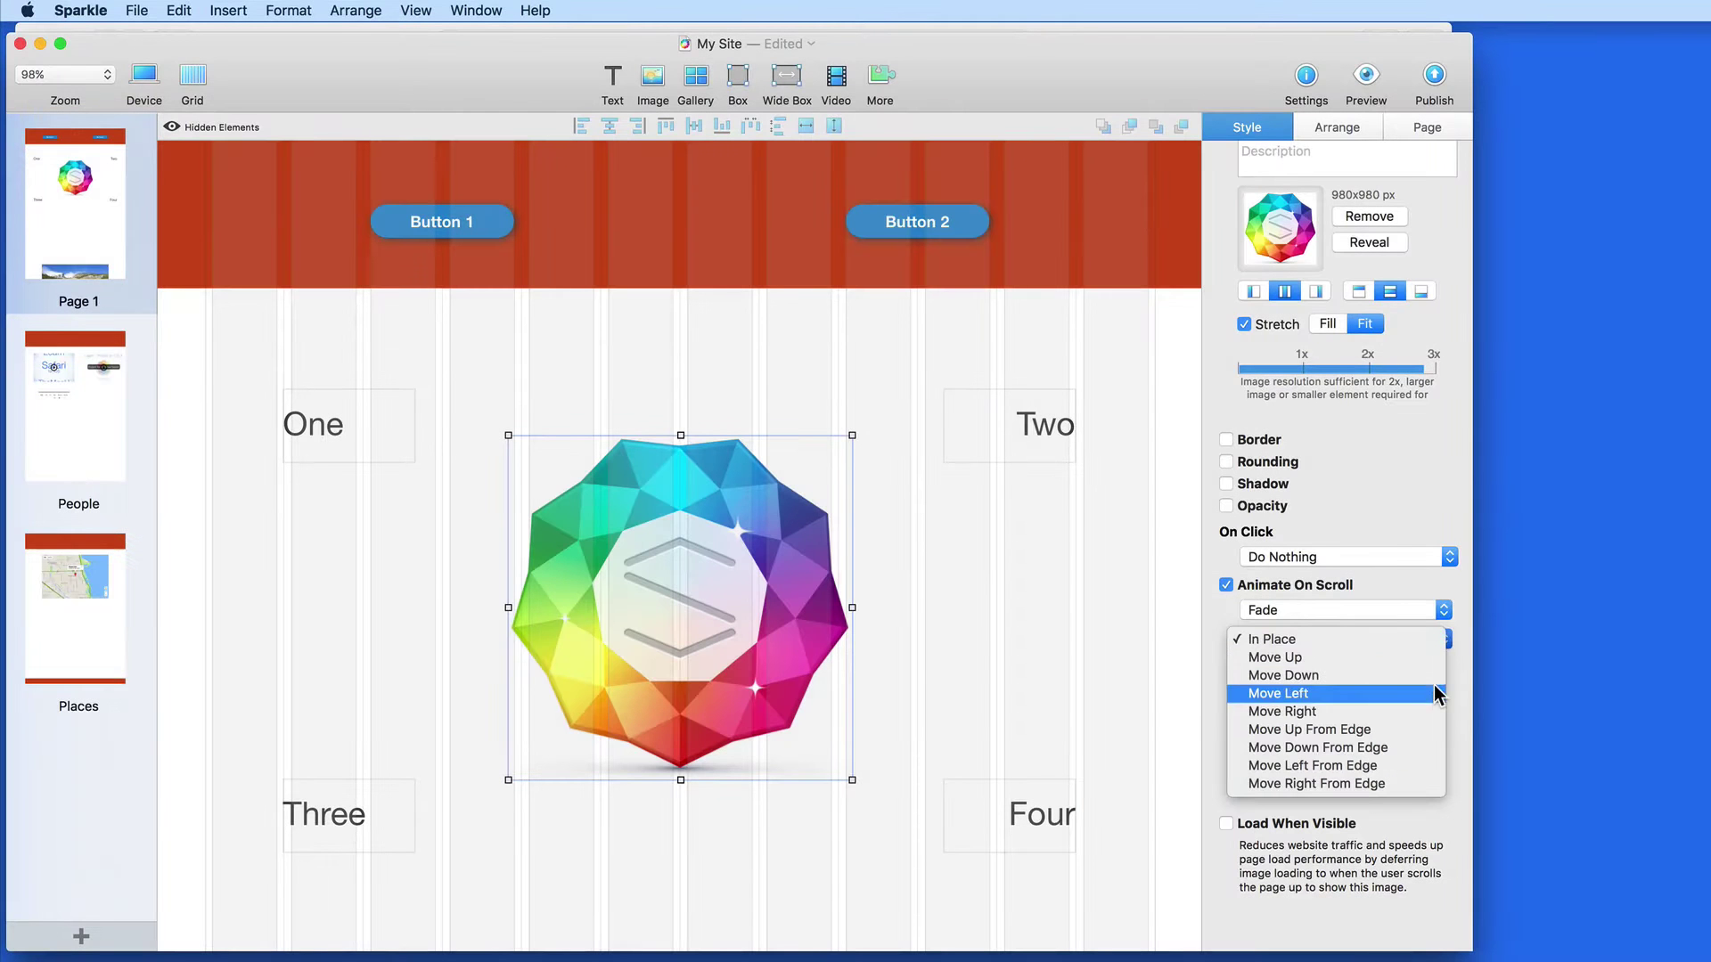
{"action": "left_click", "coordinate": [1443, 615]}
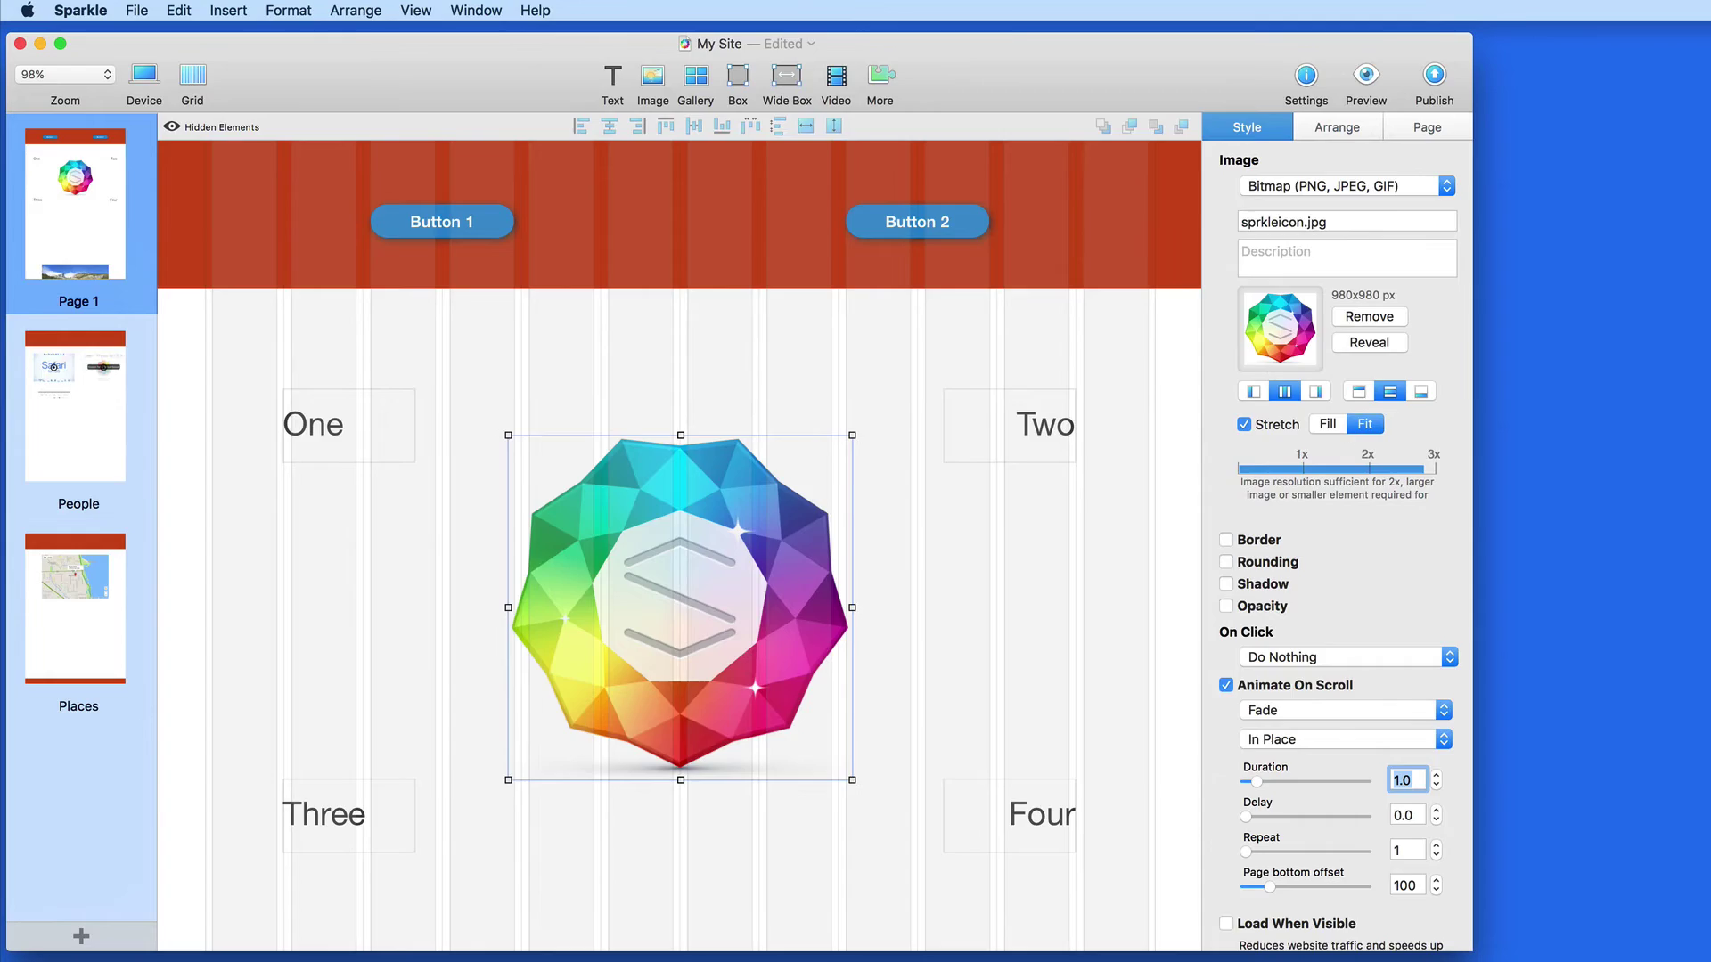
- Preview the page in Safari, then set the gem fade duration to 2.0 s
{"action": "key", "text": "super+r"}
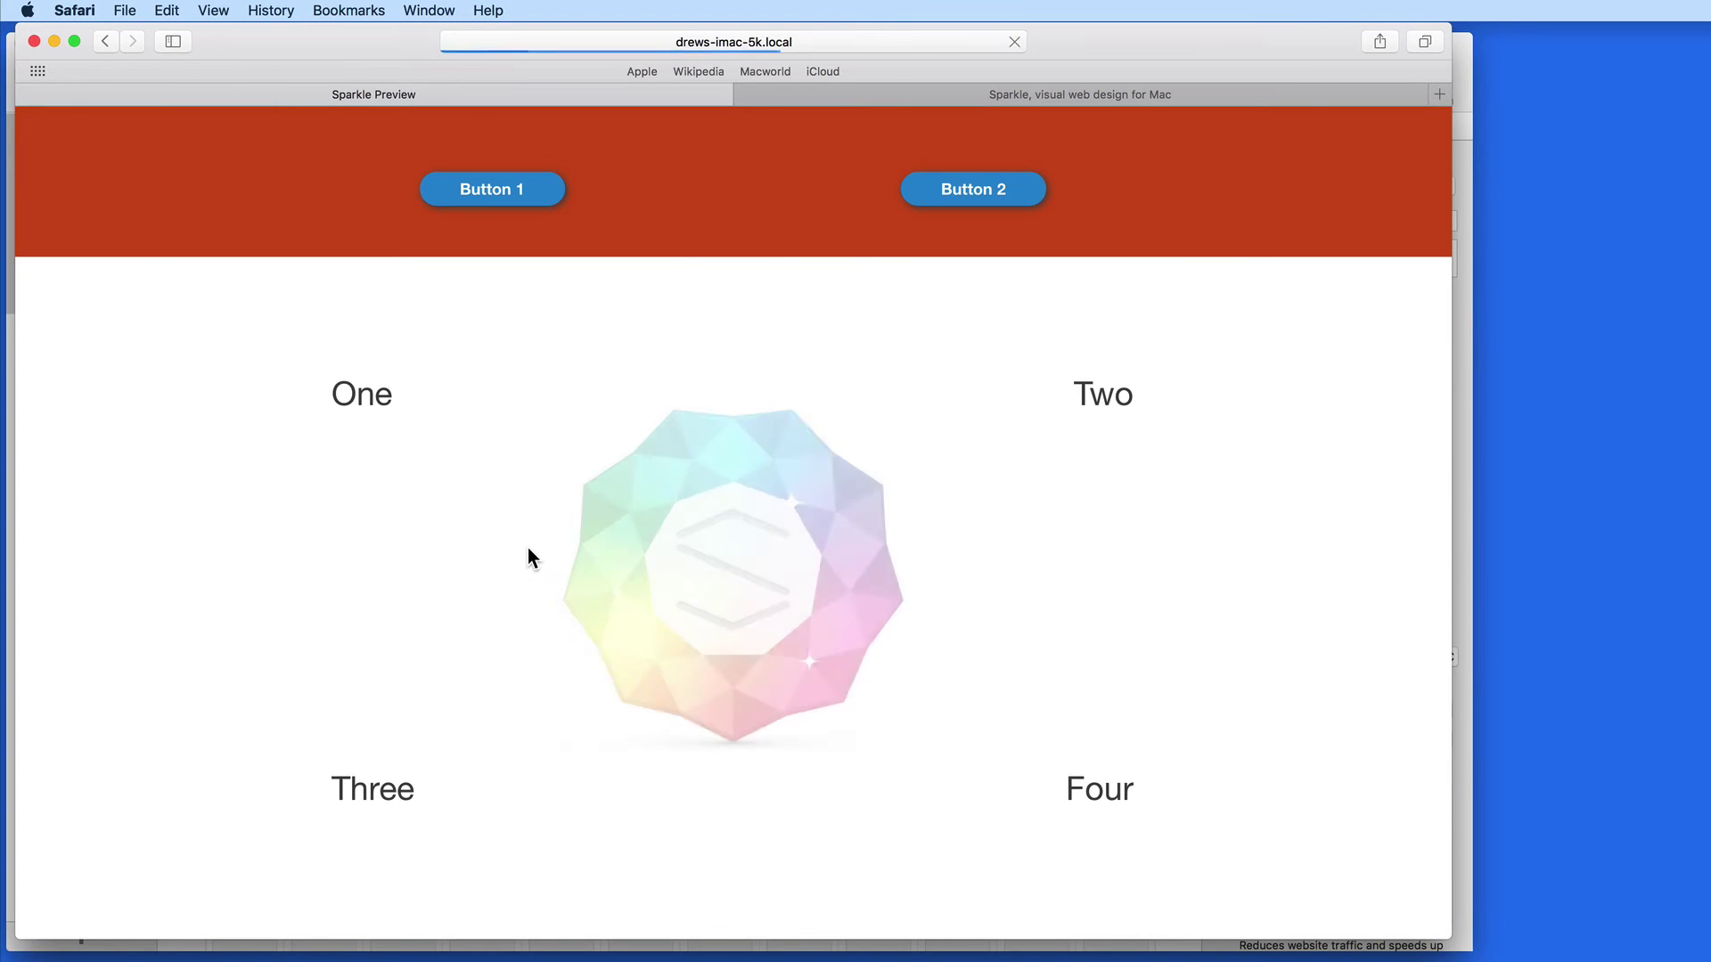
{"action": "left_click", "coordinate": [1461, 695]}
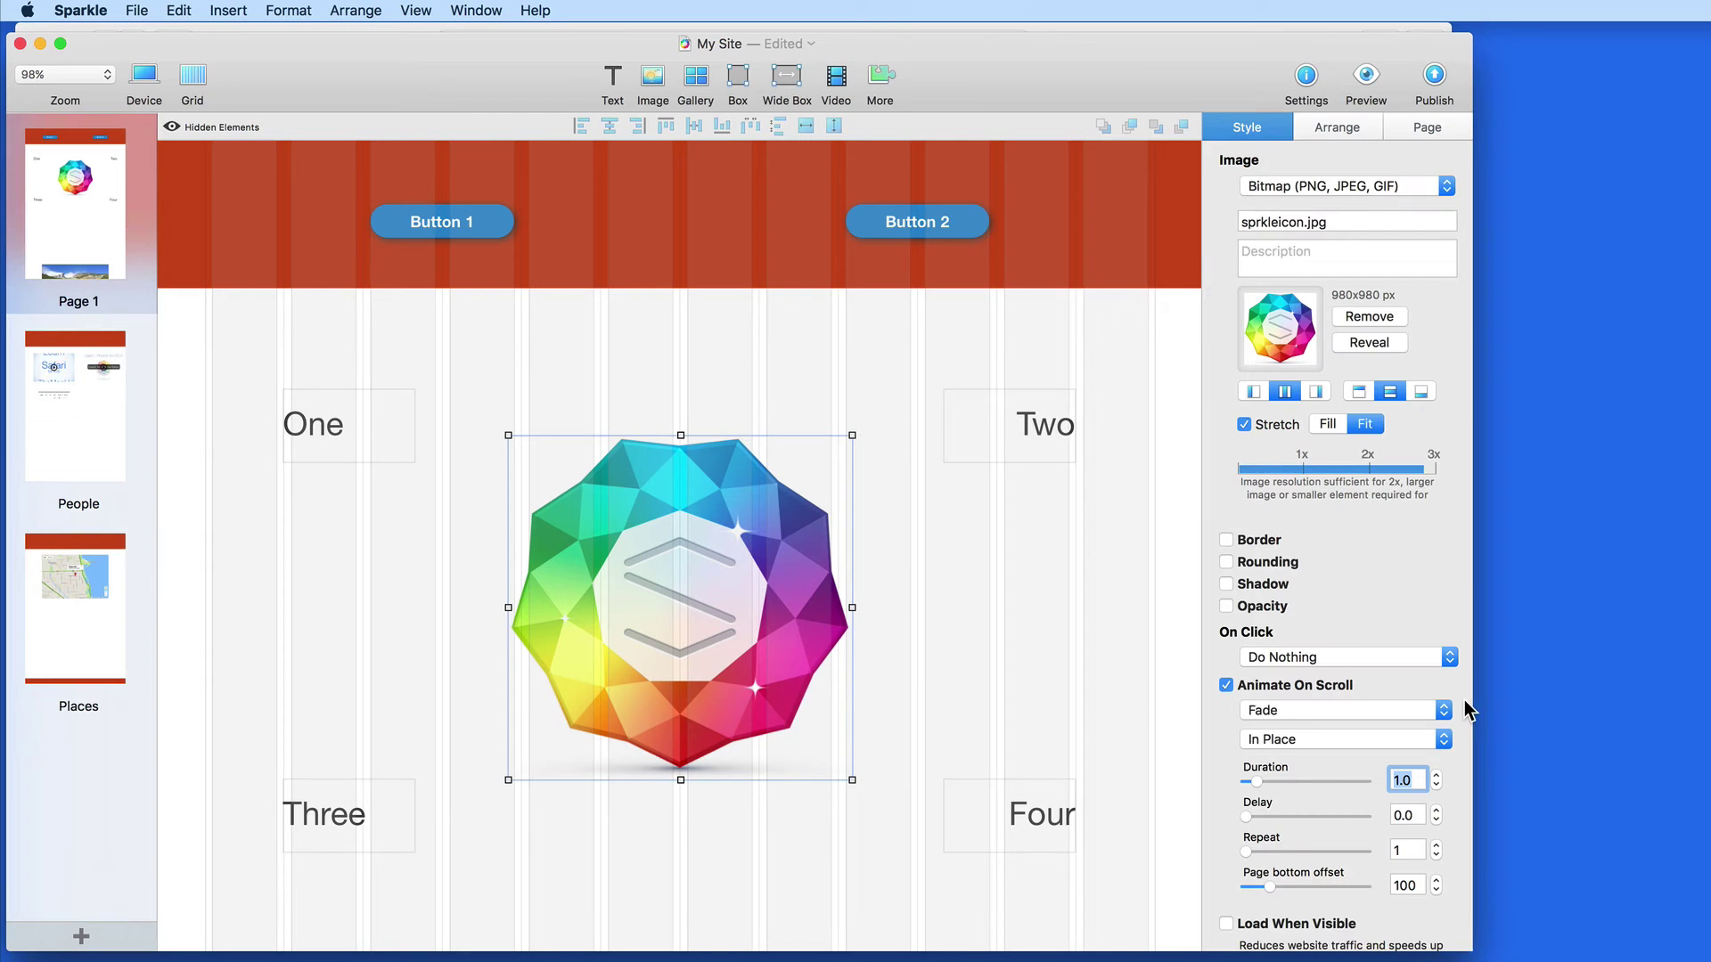
{"action": "type", "text": "2.0"}
{"action": "key", "text": "Return"}
- Make the gem animation repeat 3 times and preview it again in Safari
{"action": "left_click", "coordinate": [1414, 853]}
{"action": "type", "text": "3"}
{"action": "key", "text": "Return"}
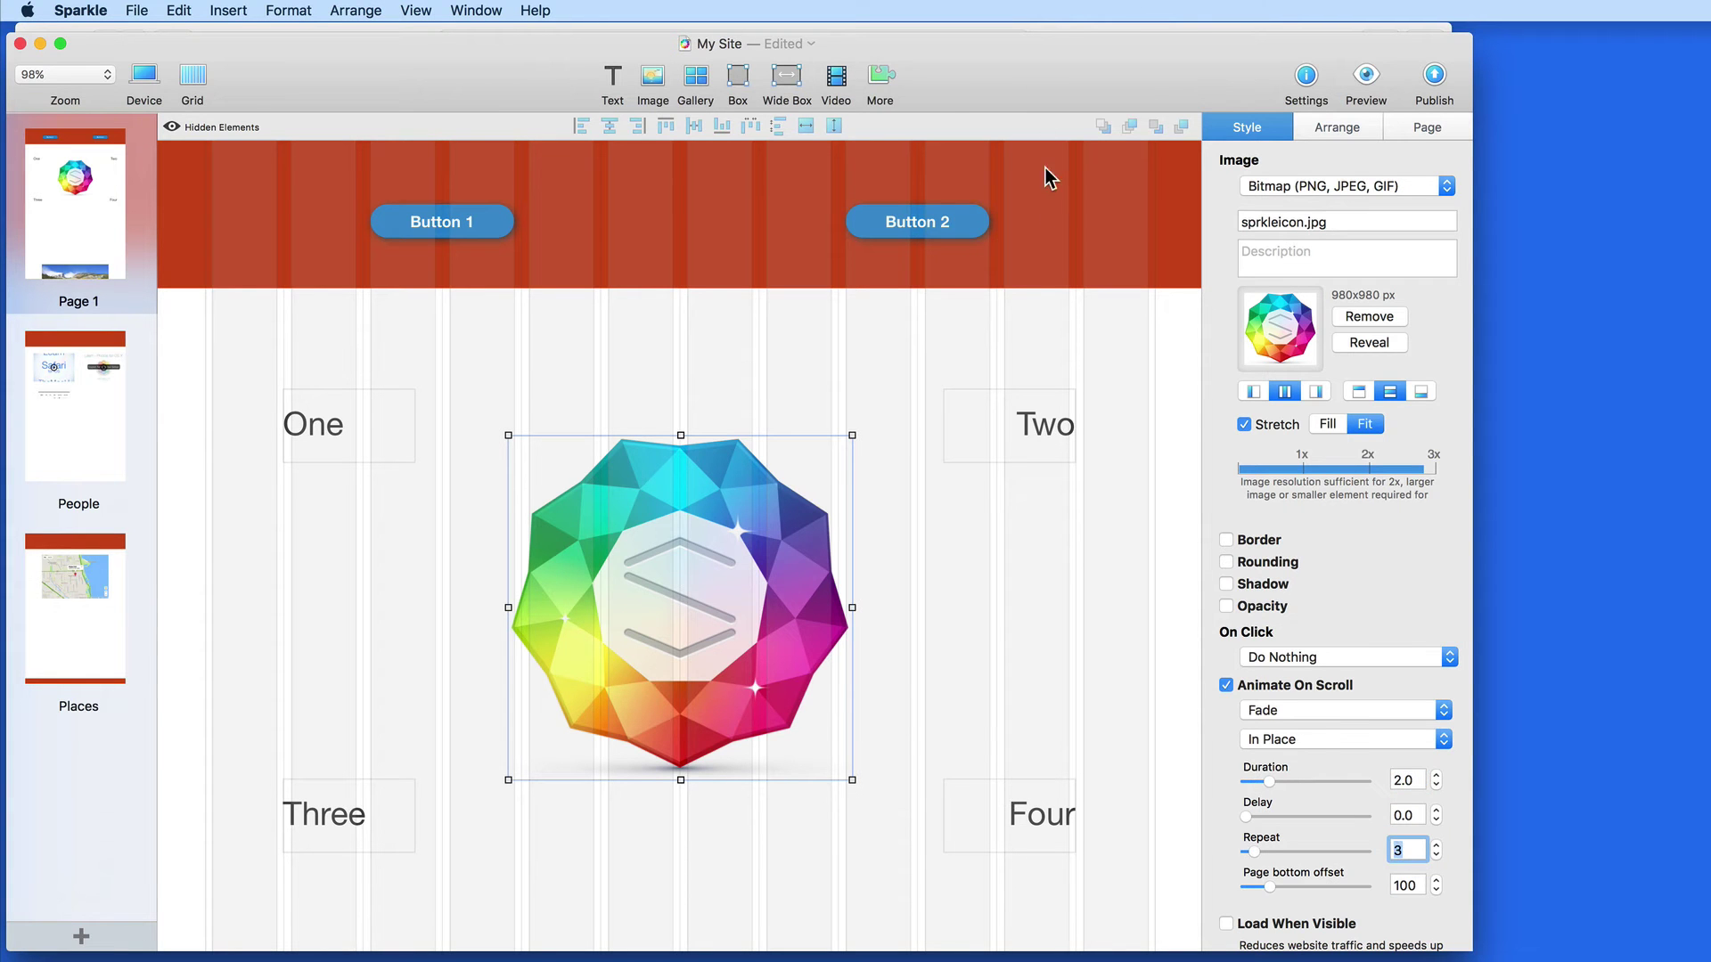
{"action": "key", "text": "super+r"}
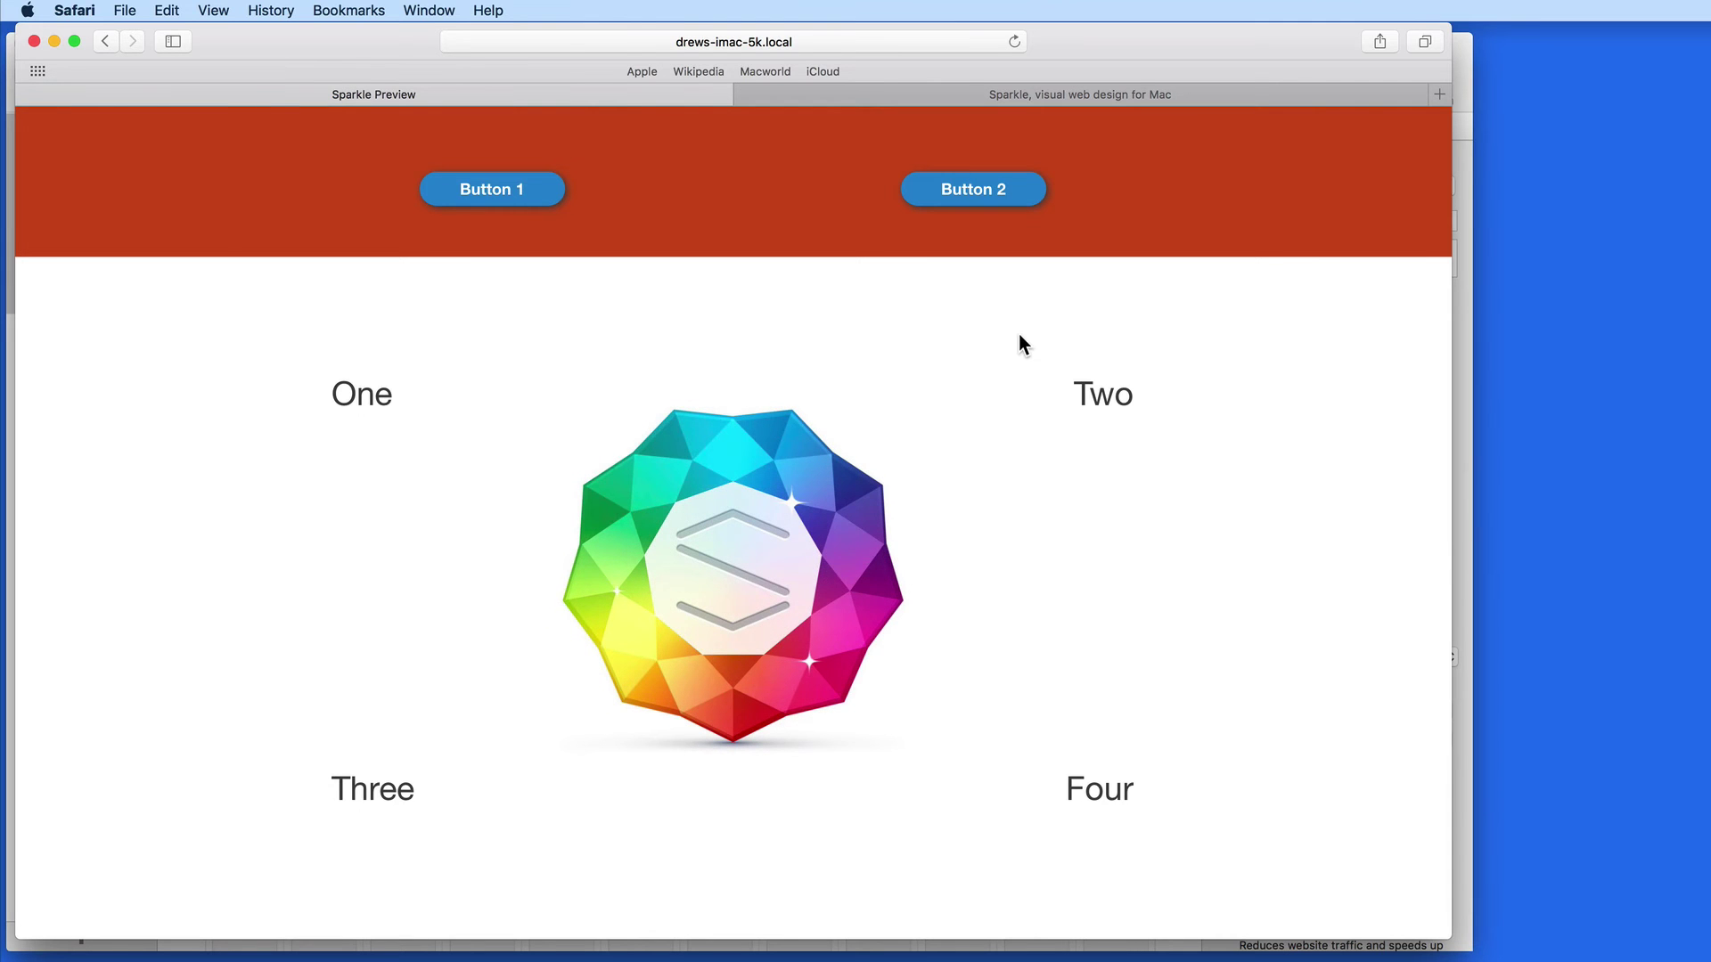
- Reset the repeat count, switch the gem effect to Zoom, and set the duration to 1.5 s
{"action": "left_click", "coordinate": [1463, 535]}
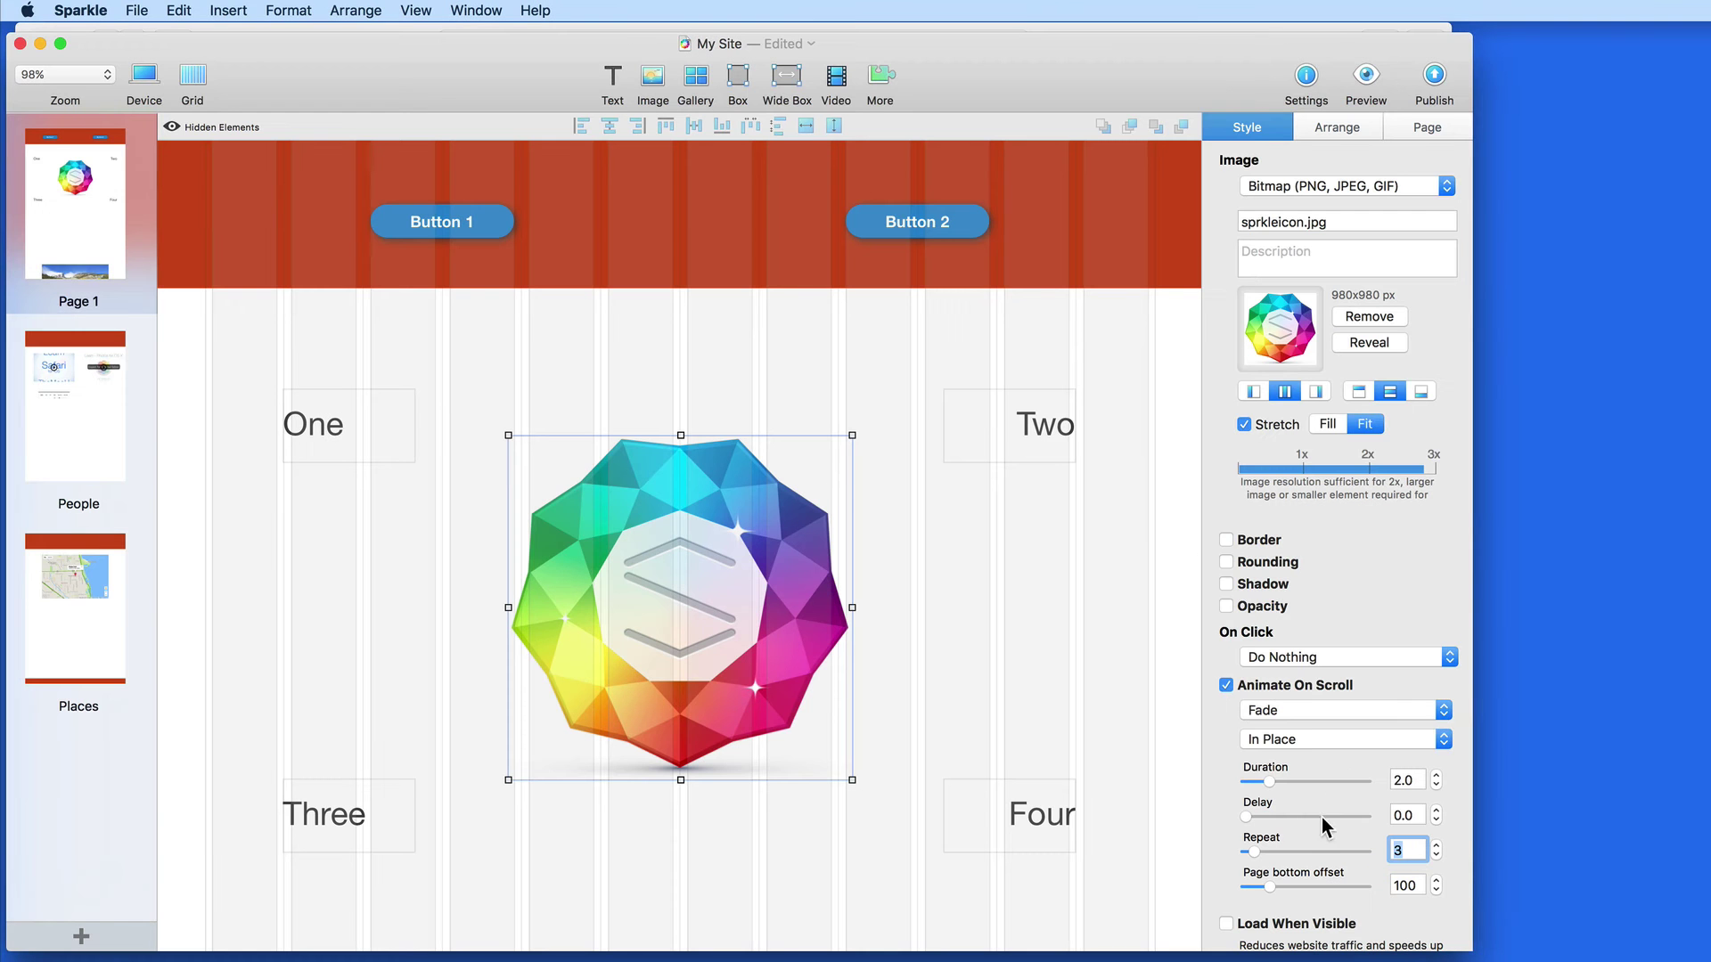
{"action": "mouse_move", "coordinate": [1254, 853]}
{"action": "left_mouse_down"}
{"action": "mouse_move", "coordinate": [1351, 854]}
{"action": "mouse_move", "coordinate": [1246, 856]}
{"action": "left_mouse_up"}
{"action": "left_click", "coordinate": [1312, 710]}
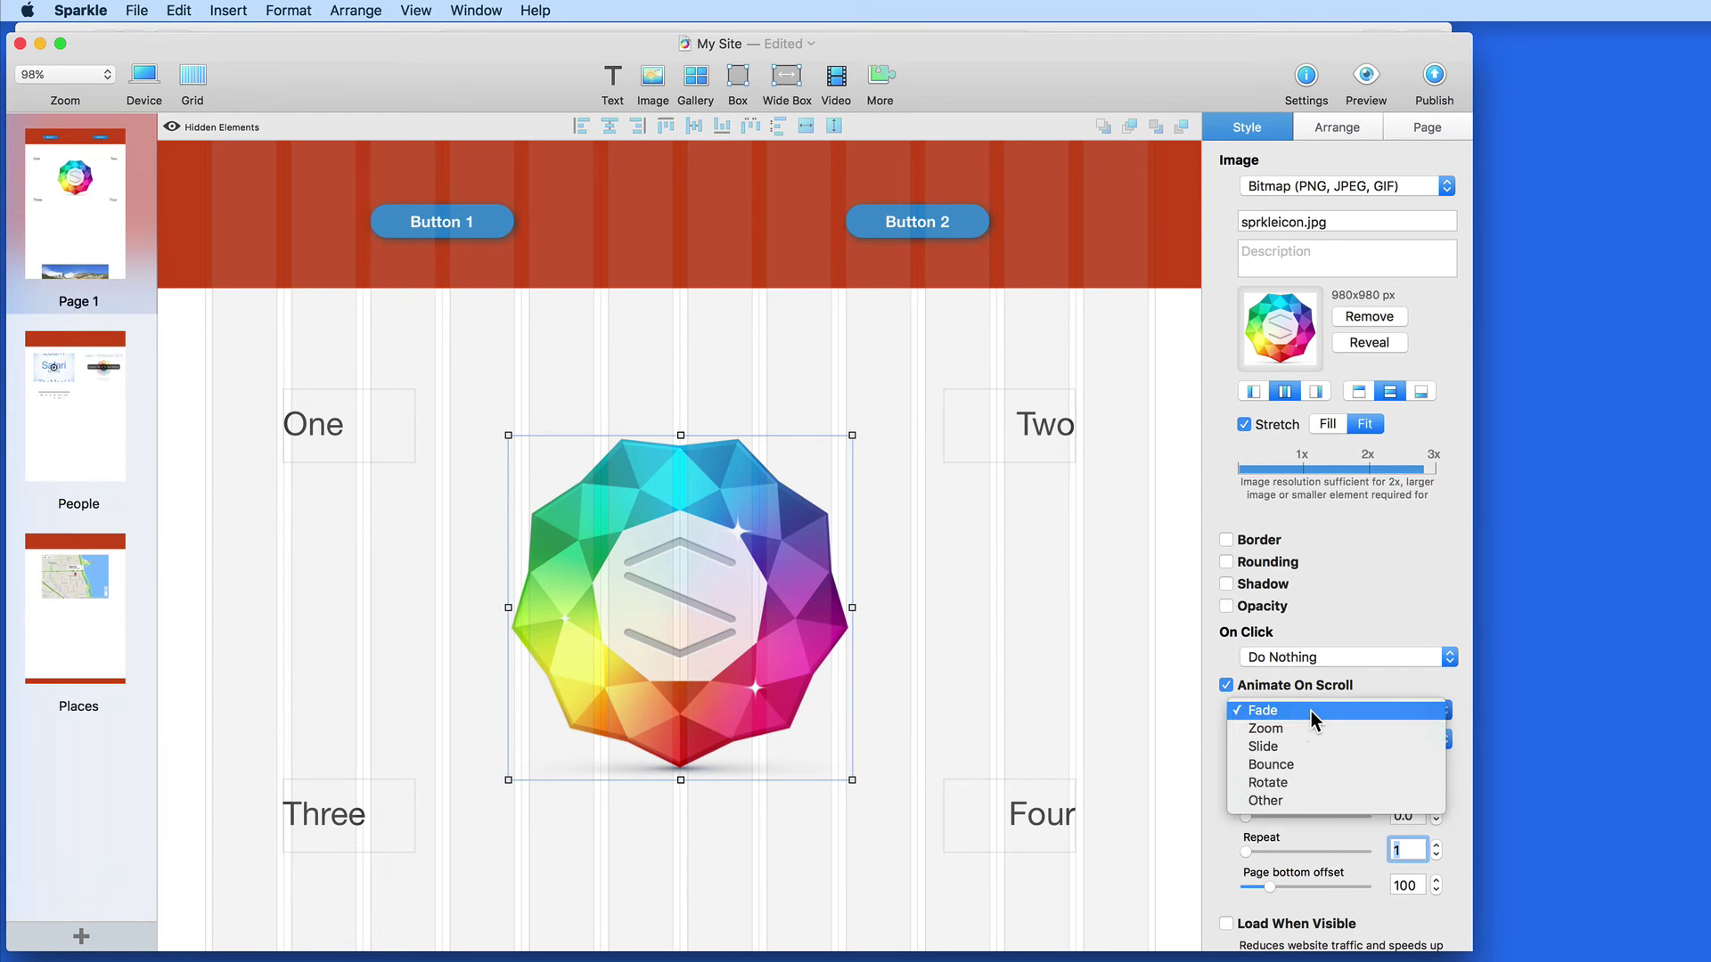
{"action": "left_click", "coordinate": [1308, 720]}
{"action": "double_click", "coordinate": [1397, 780]}
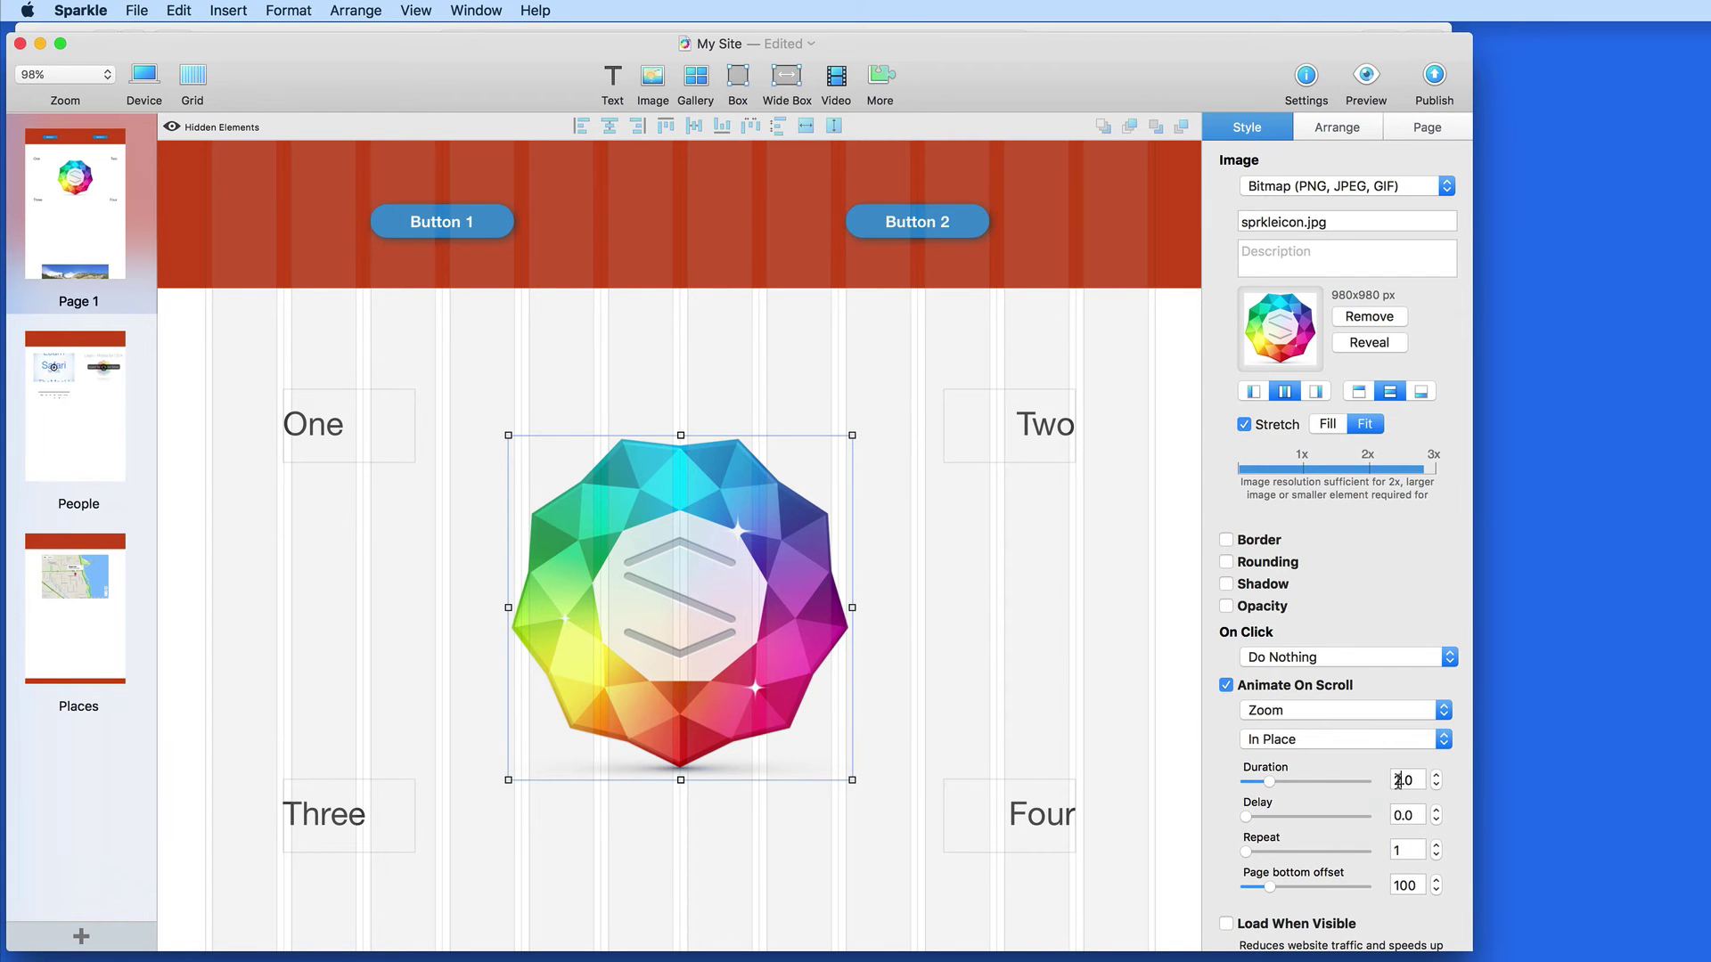
{"action": "type", "text": "1.5"}
{"action": "key", "text": "Return"}
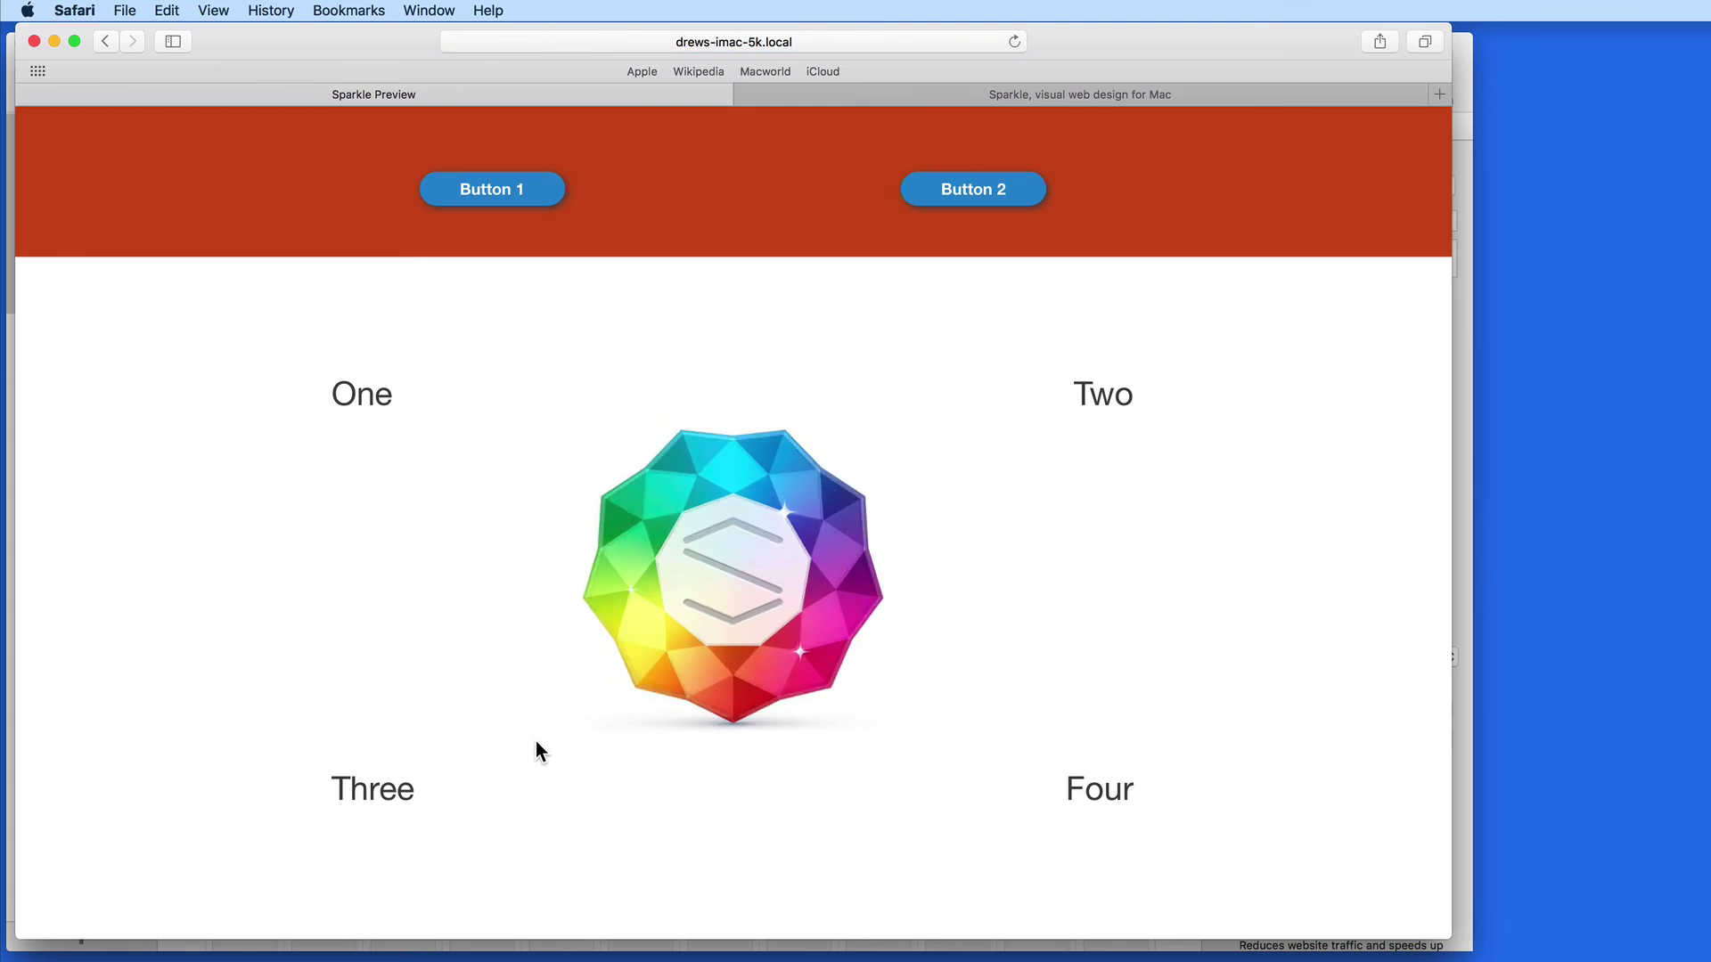
- Change the gem effect to Bounce and reload the Safari preview twice
{"action": "left_click", "coordinate": [1462, 711]}
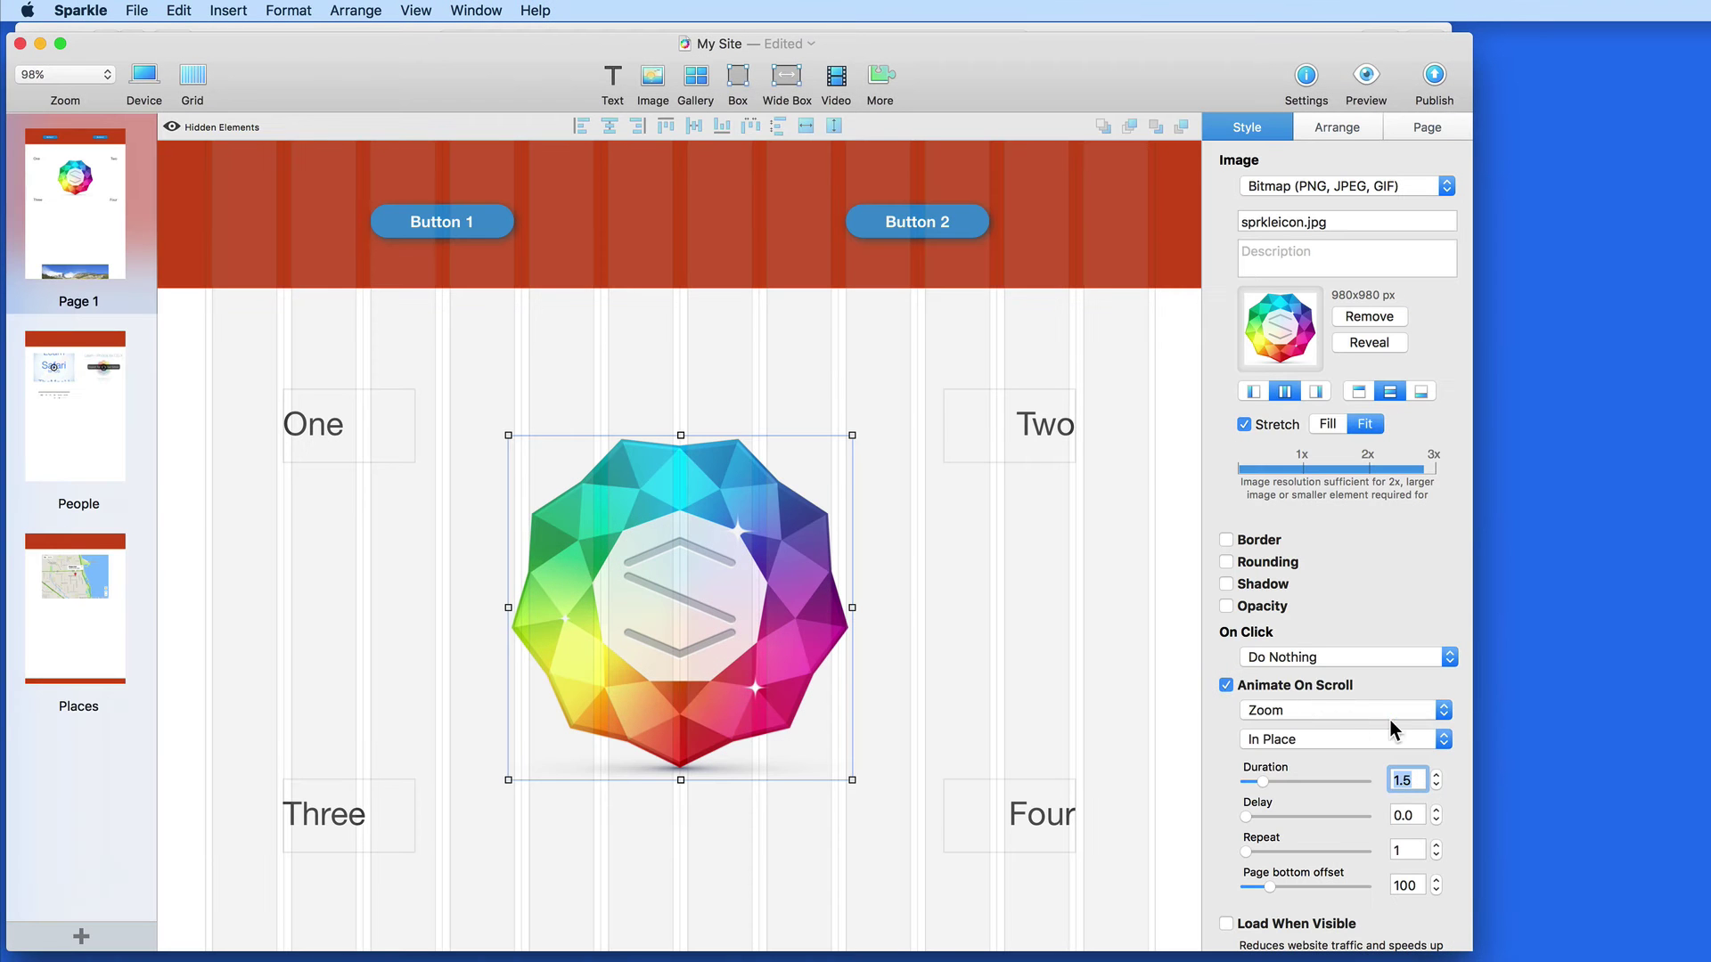
{"action": "left_click", "coordinate": [1312, 710]}
{"action": "left_click", "coordinate": [1291, 747]}
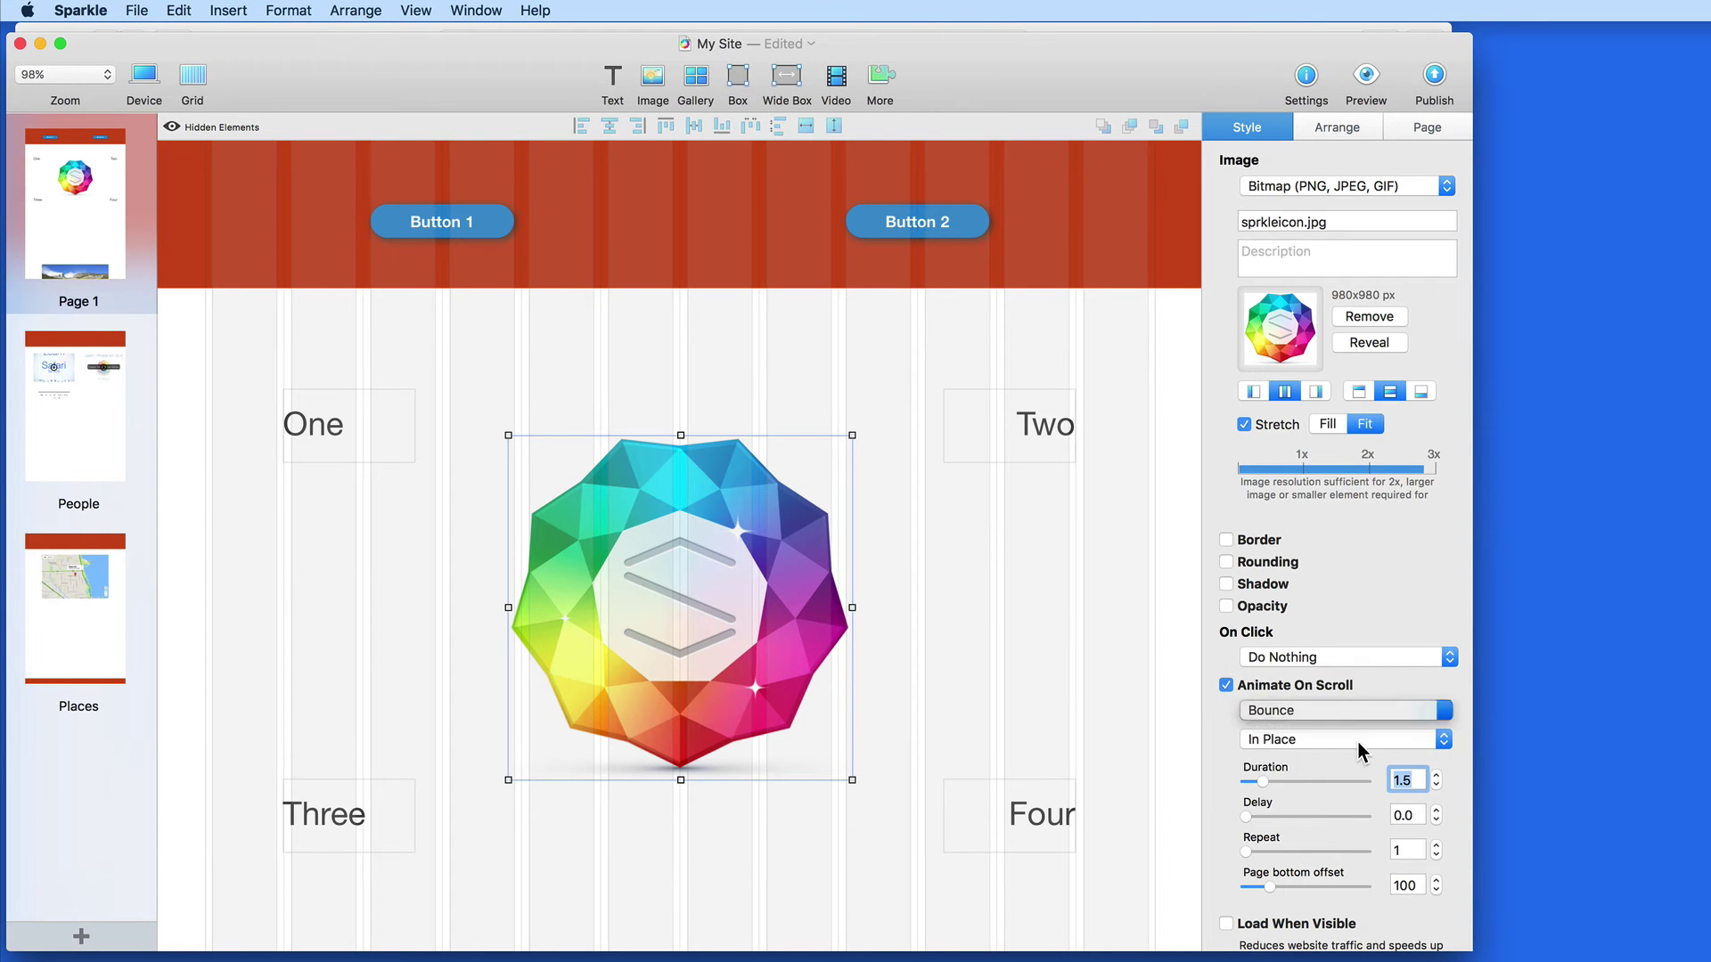
{"action": "left_click", "coordinate": [1071, 27]}
{"action": "key", "text": "super+r"}
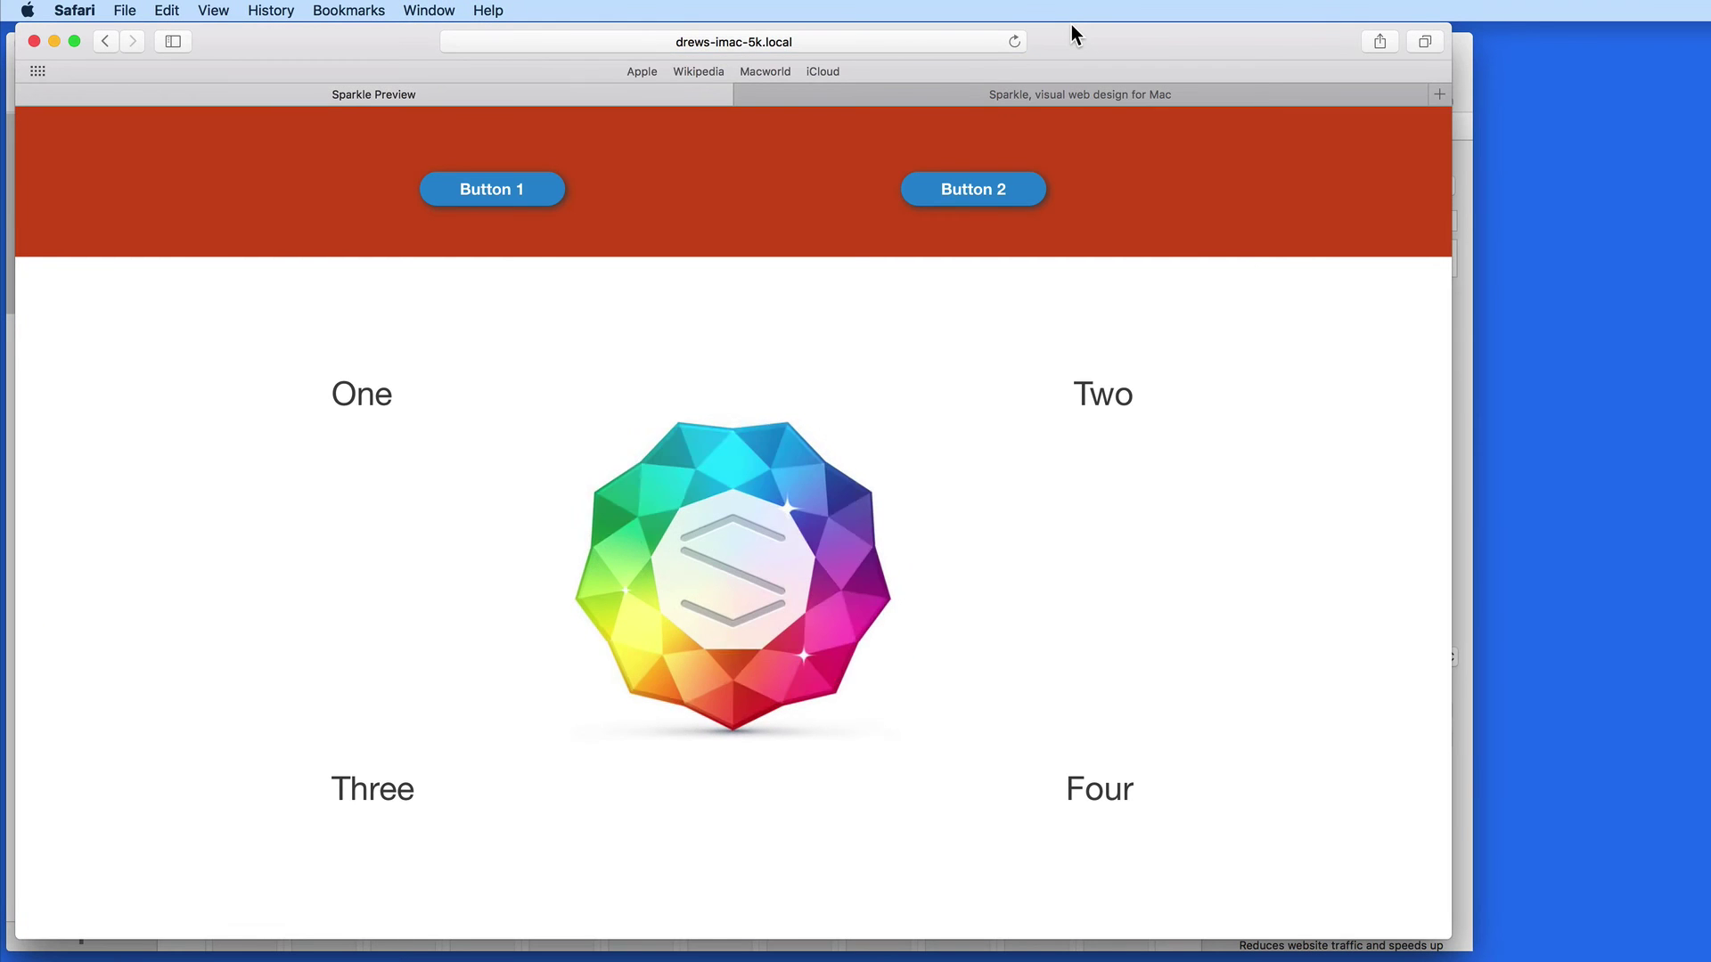
{"action": "key", "text": "super+r"}
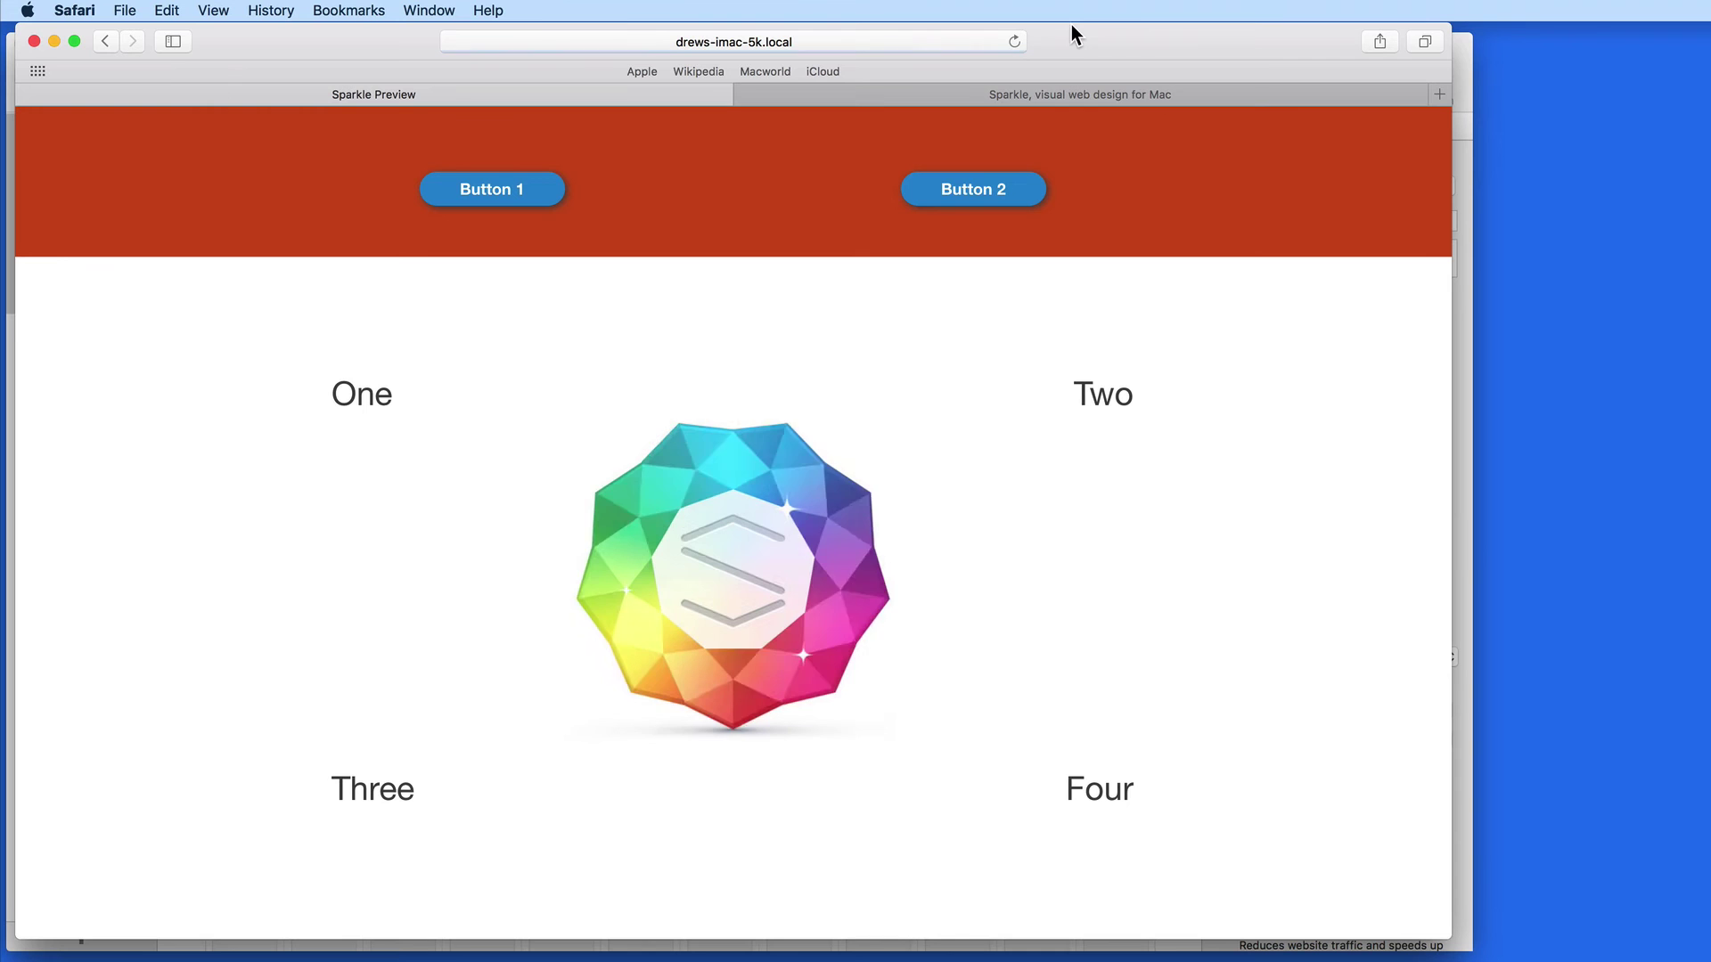
- Change the gem's scroll effect to Rotate and preview it in Safari
{"action": "left_click", "coordinate": [1463, 57]}
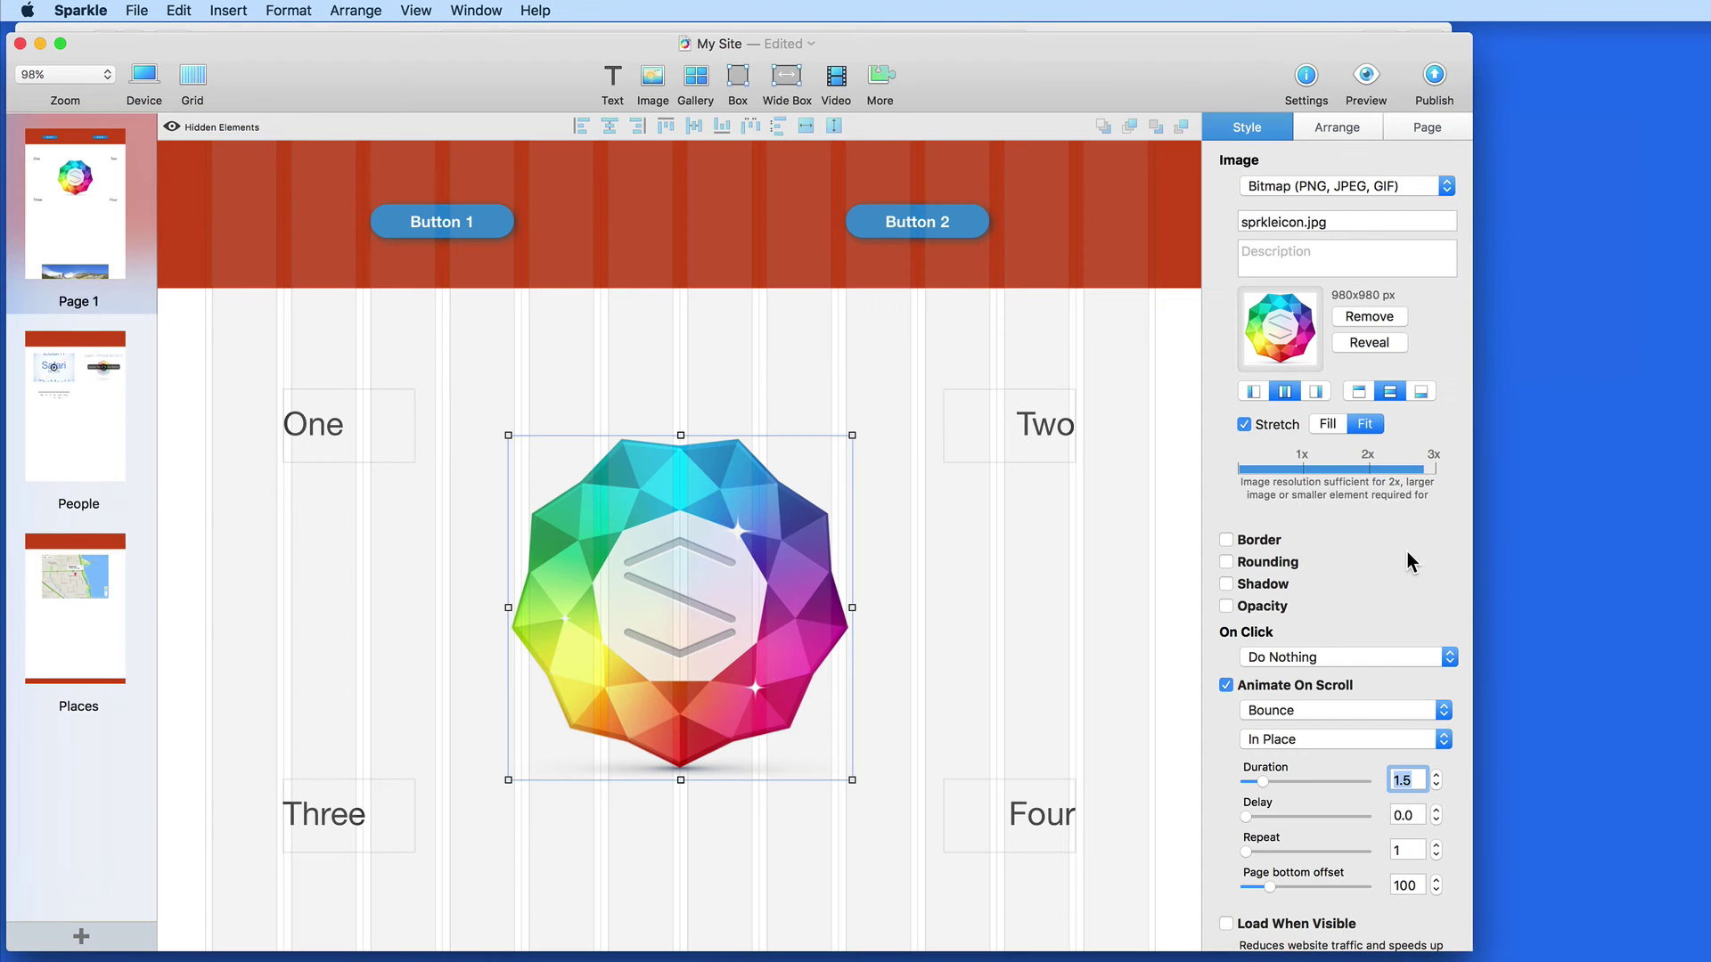
{"action": "left_click", "coordinate": [1404, 705]}
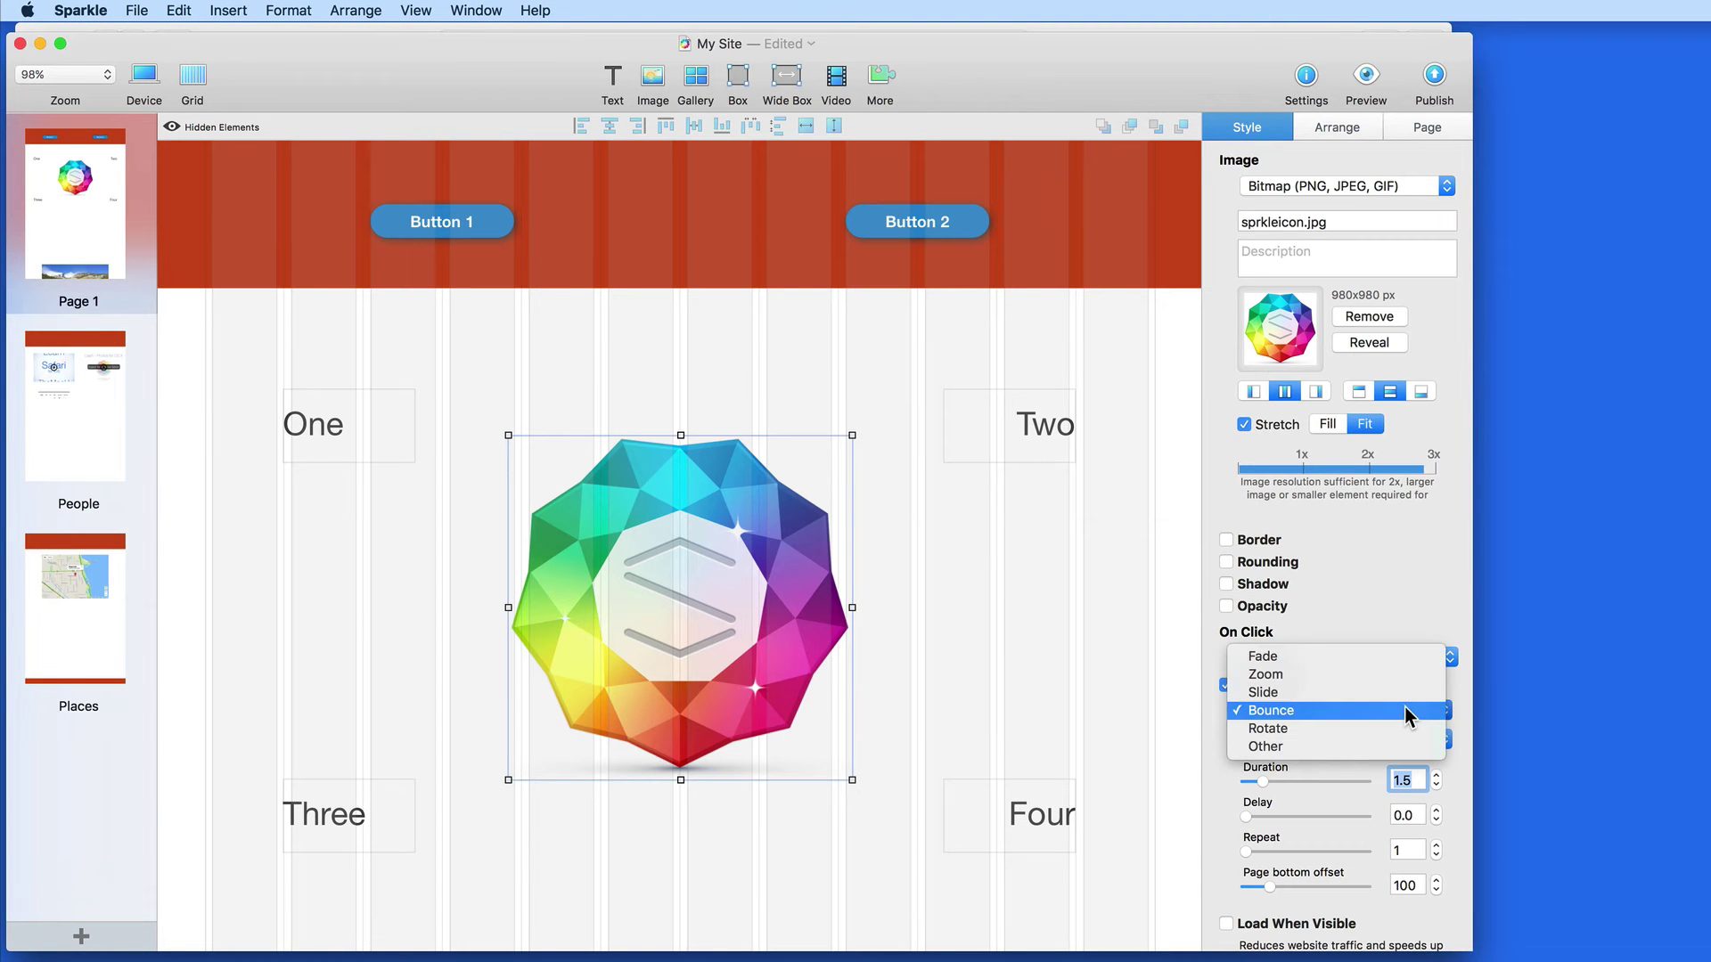
{"action": "left_click", "coordinate": [1393, 724]}
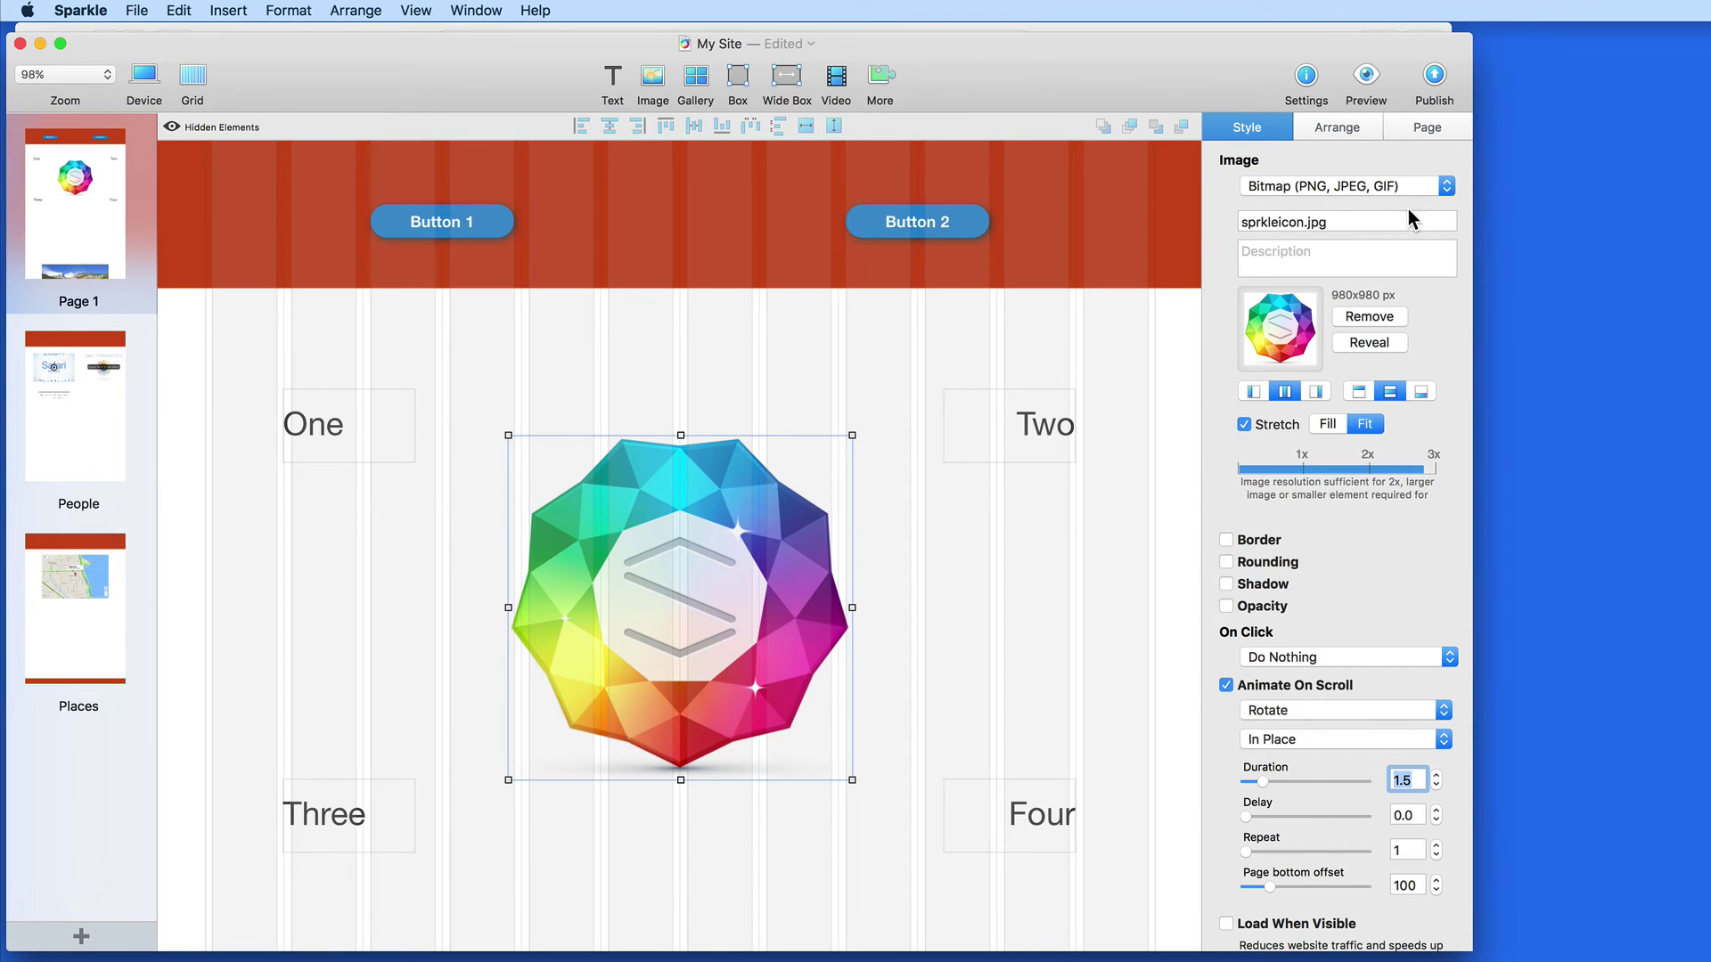
{"action": "key", "text": "super+r"}
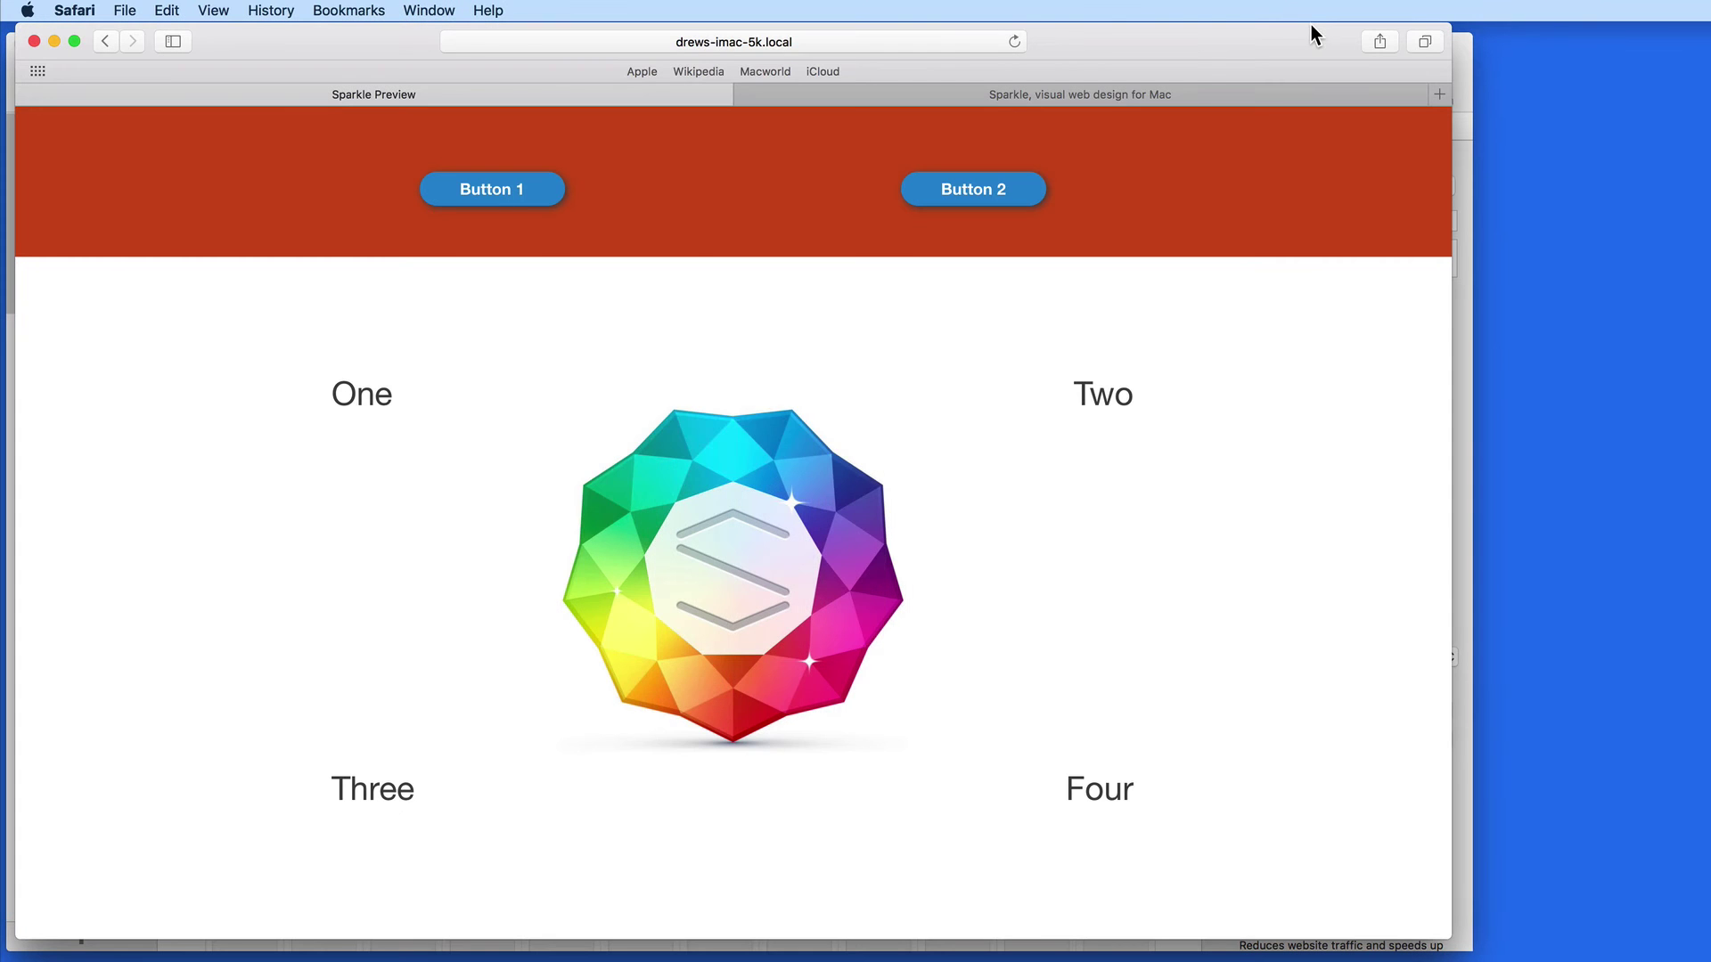
- Set the rotation direction to Up, Left Centering and reload the Safari preview
{"action": "left_click", "coordinate": [1464, 89]}
{"action": "left_click", "coordinate": [1355, 740]}
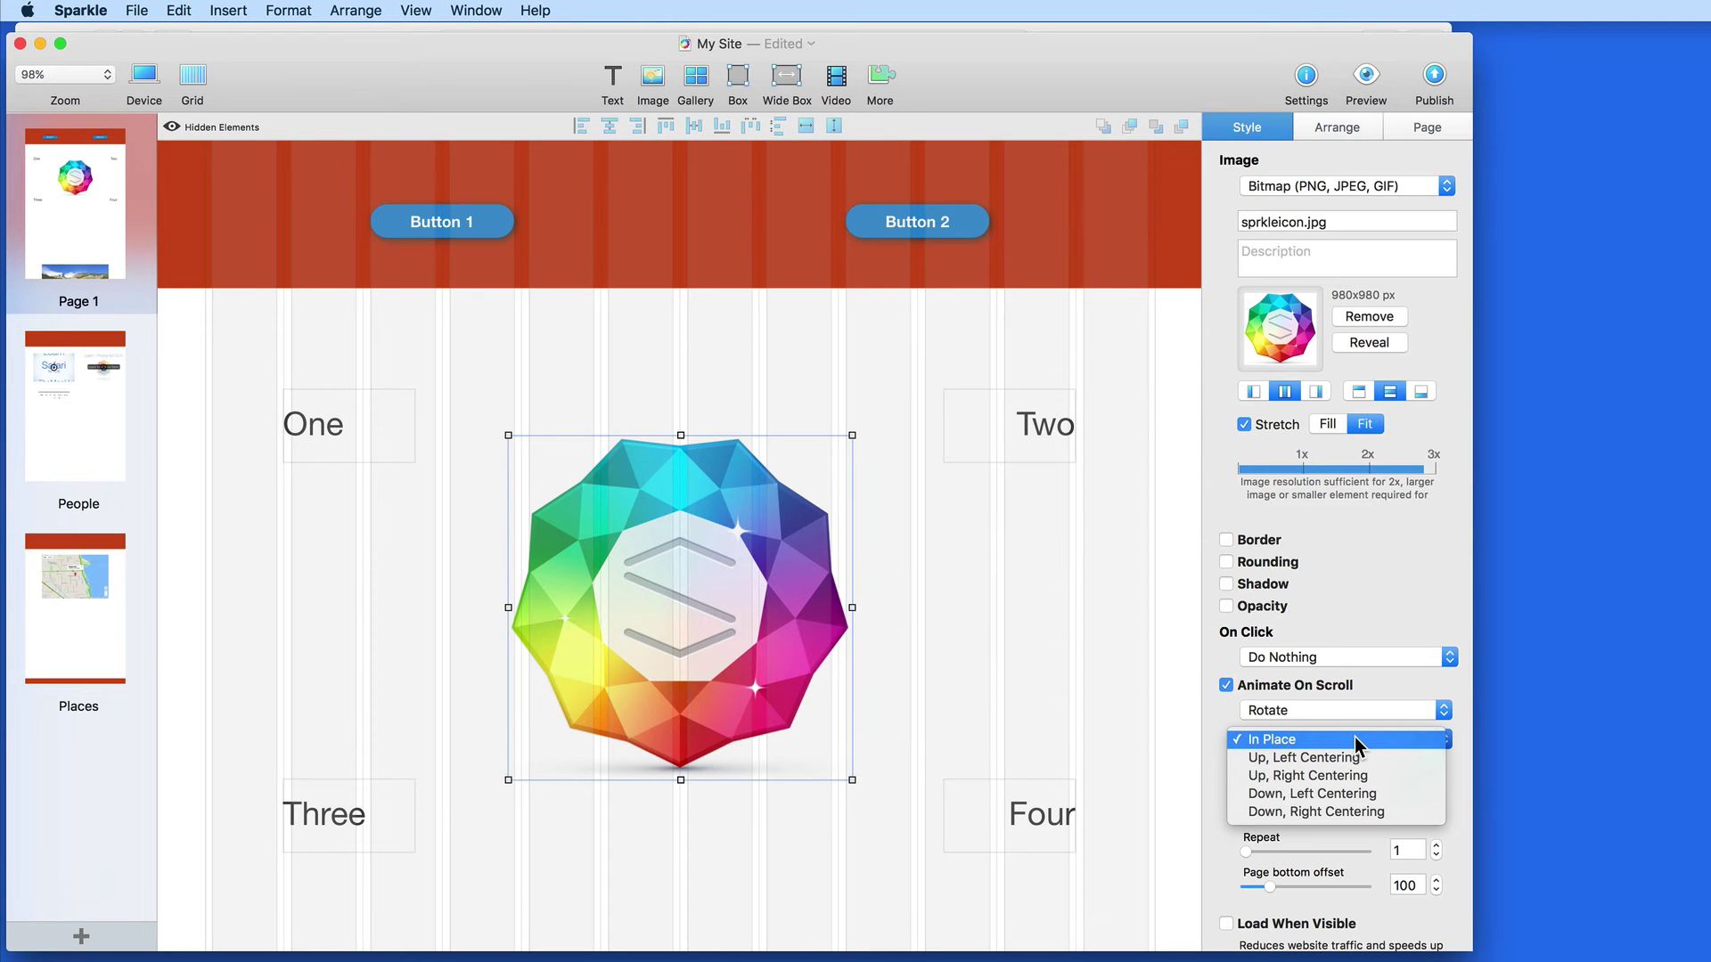
{"action": "left_click", "coordinate": [1353, 756]}
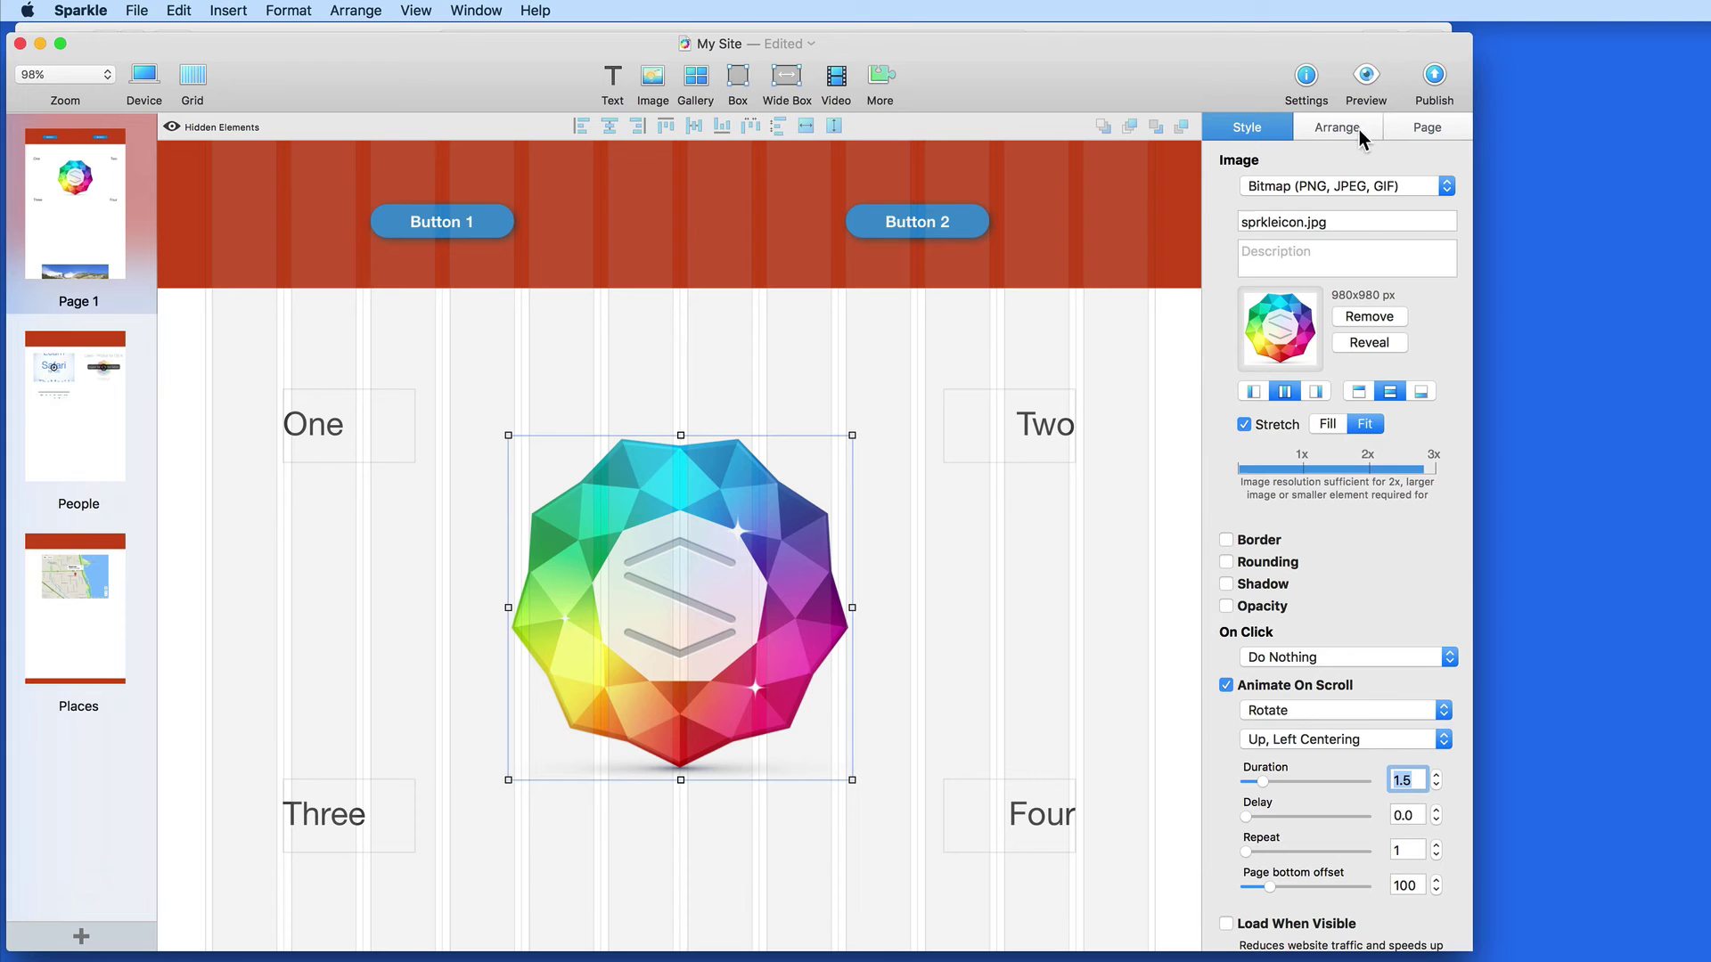
{"action": "left_click", "coordinate": [1310, 26]}
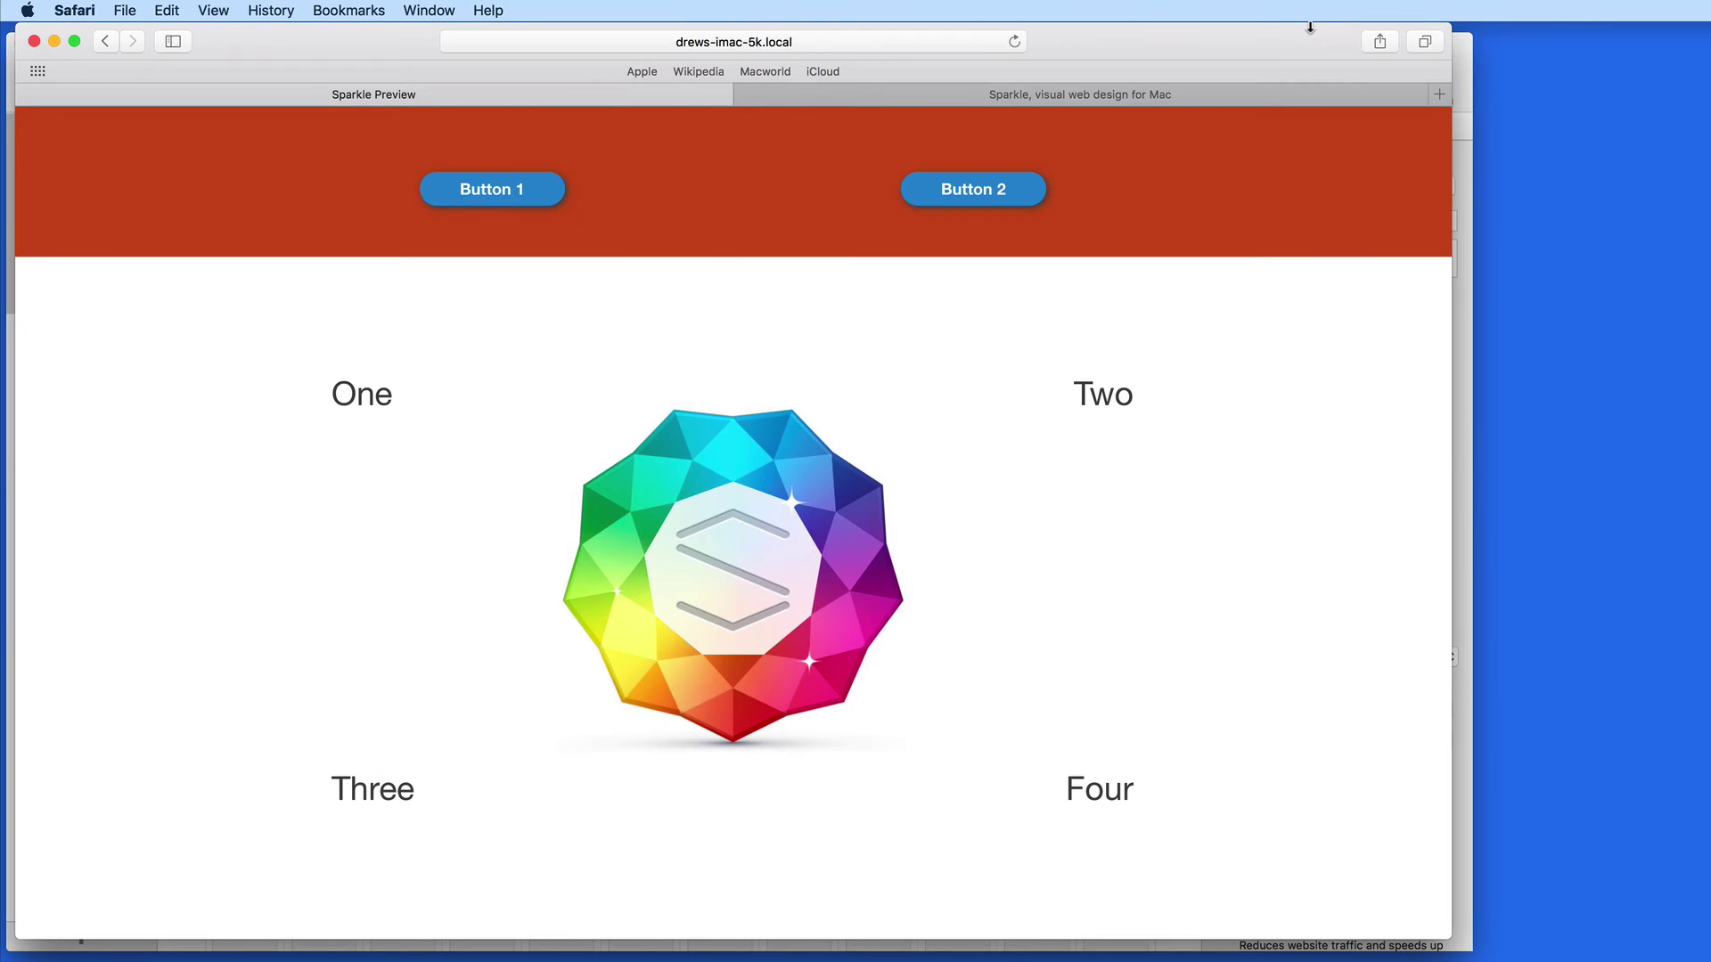
{"action": "key", "text": "super+r"}
{"action": "key", "text": "super+r"}
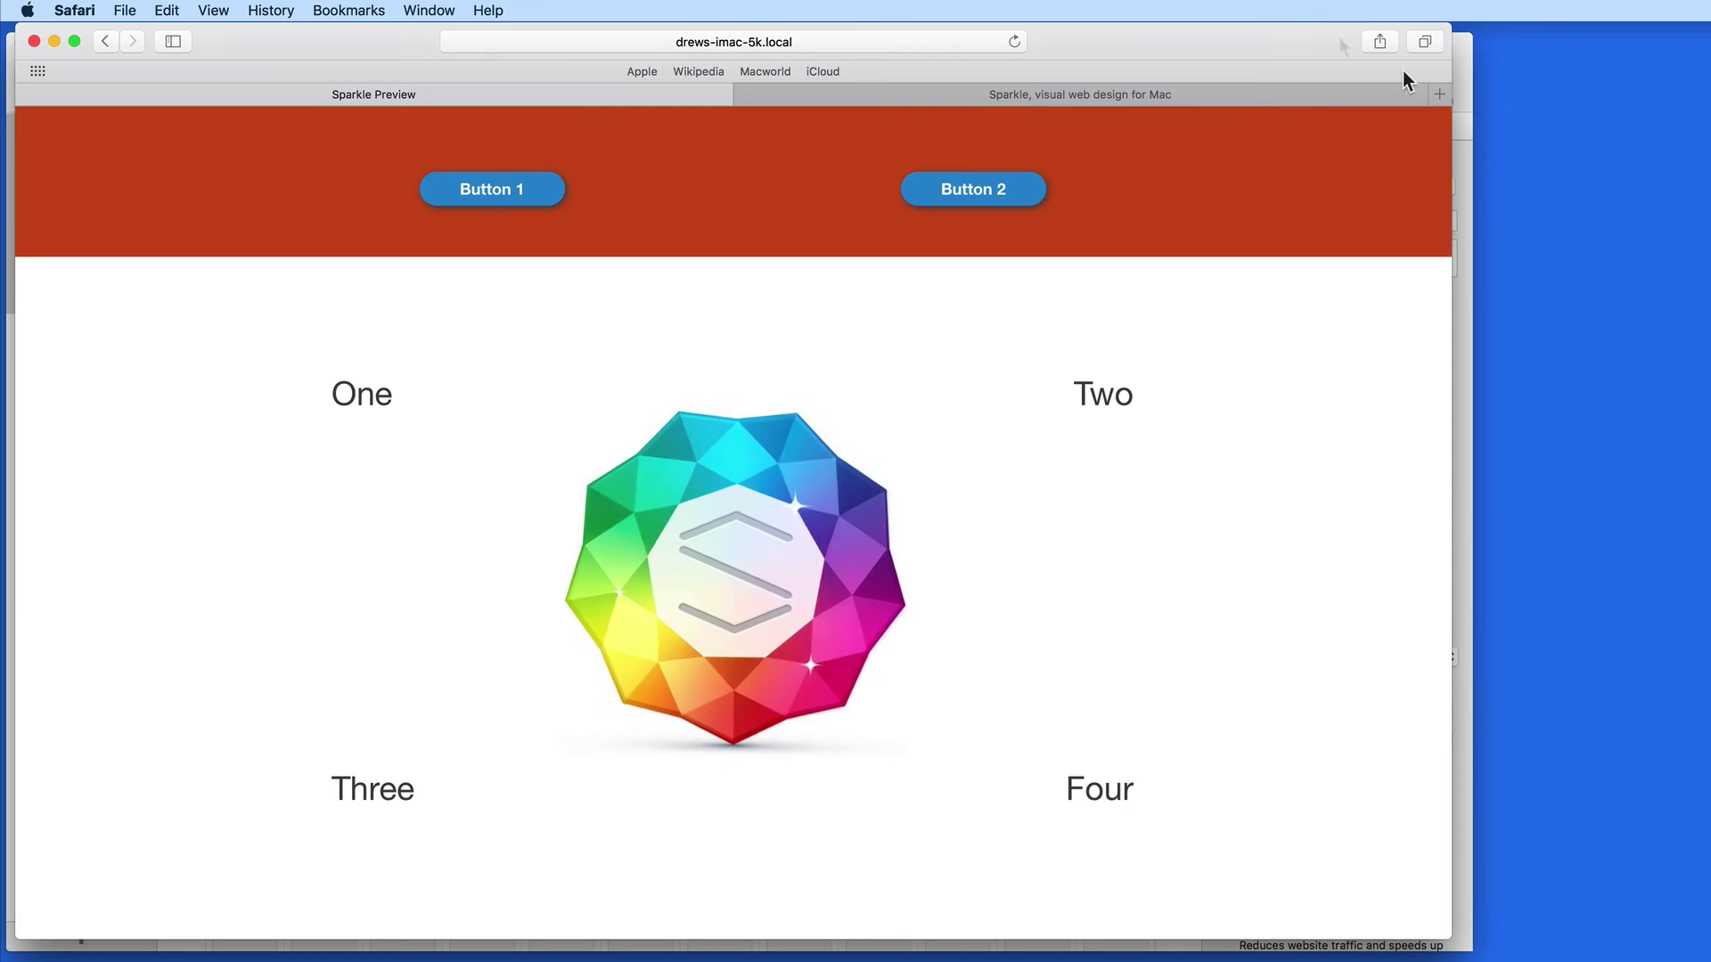
{"action": "left_click", "coordinate": [1469, 63]}
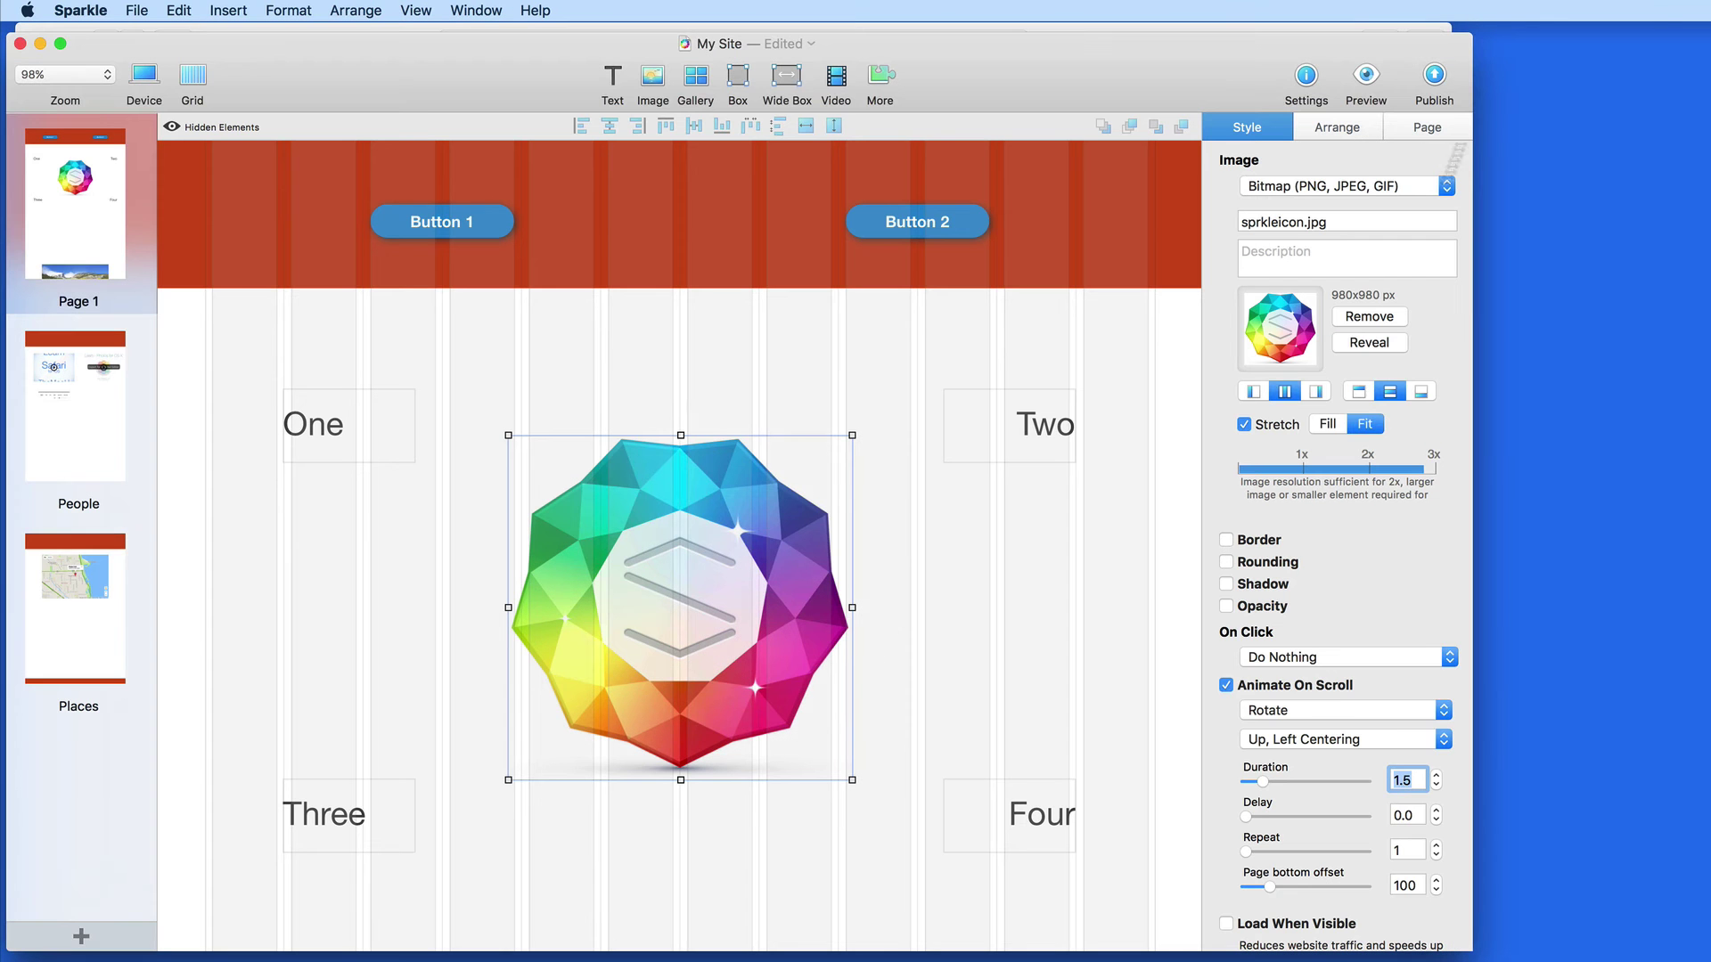
- Switch the logo animation to Slide, Move Left, and preview it in the browser
{"action": "left_click", "coordinate": [1334, 712]}
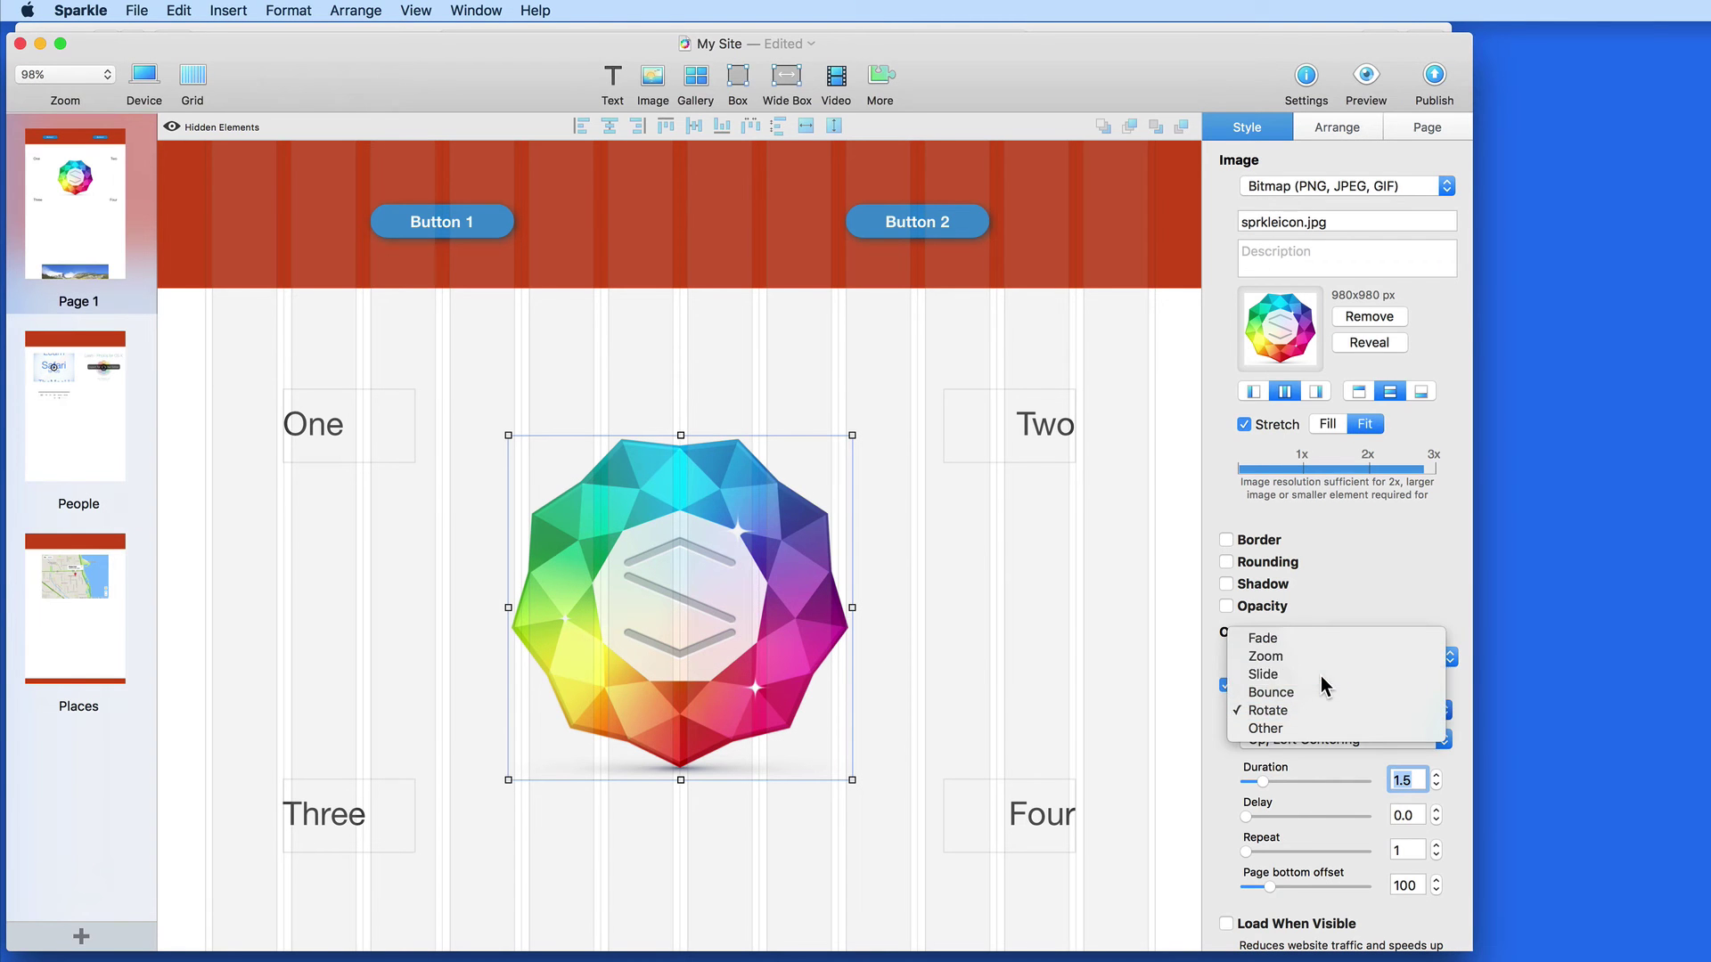
{"action": "left_click", "coordinate": [1321, 676]}
{"action": "left_click", "coordinate": [1319, 741]}
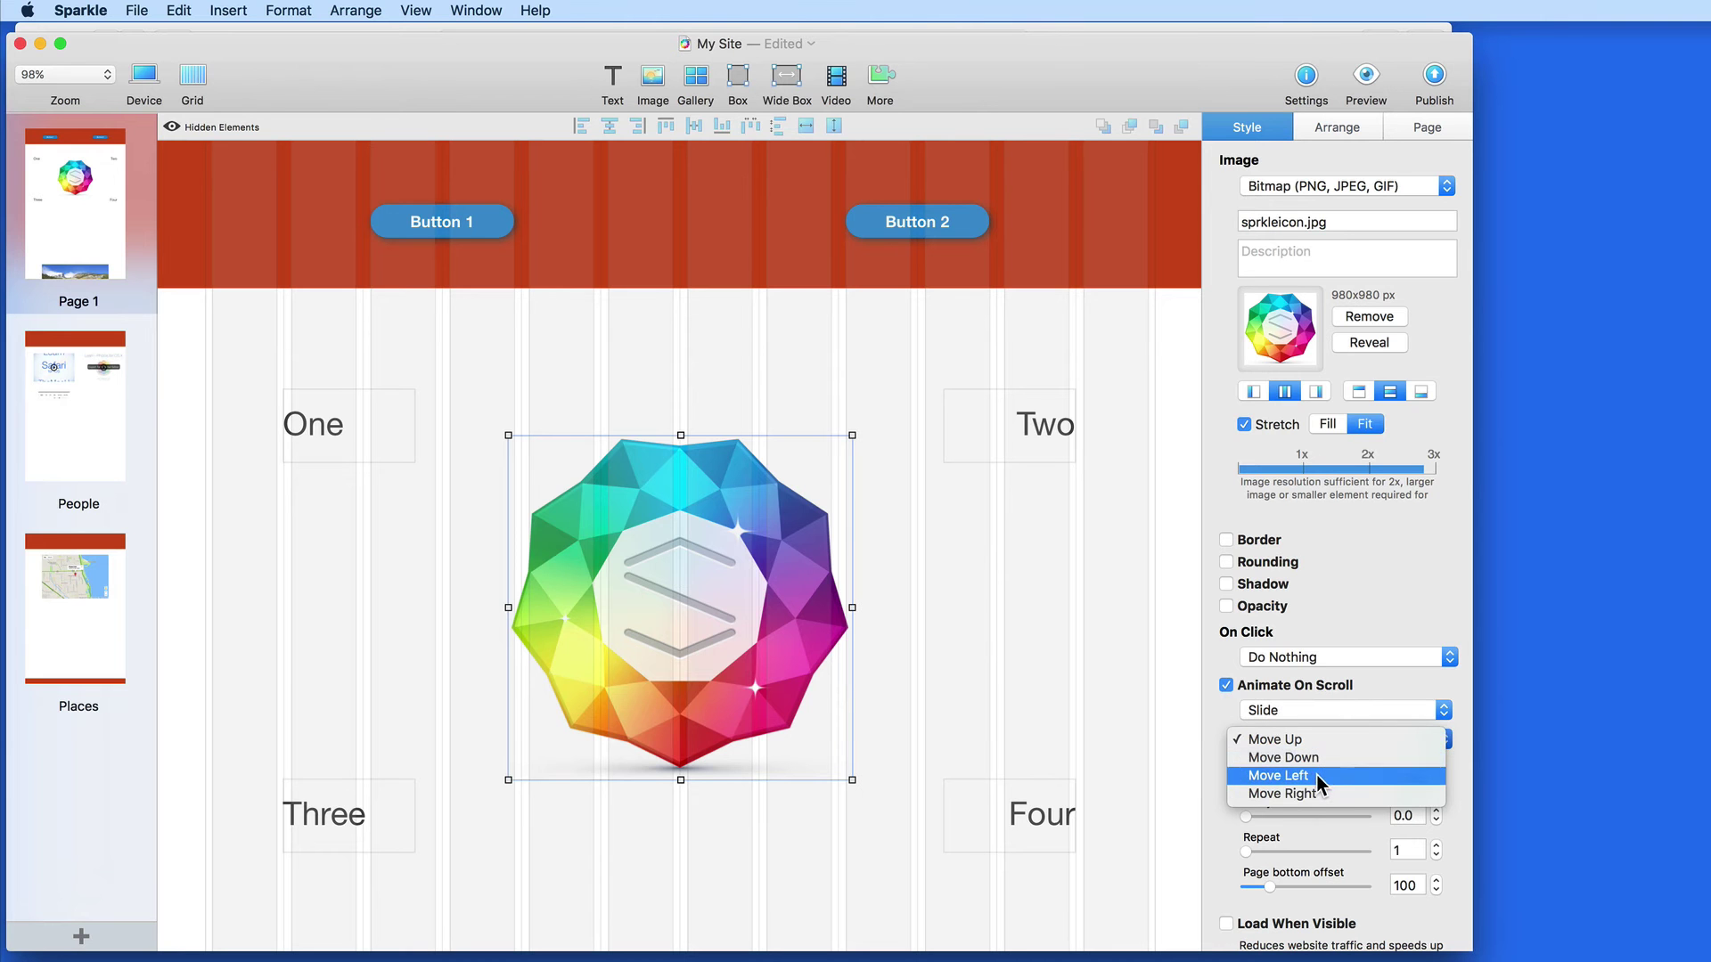
{"action": "left_click", "coordinate": [1317, 775]}
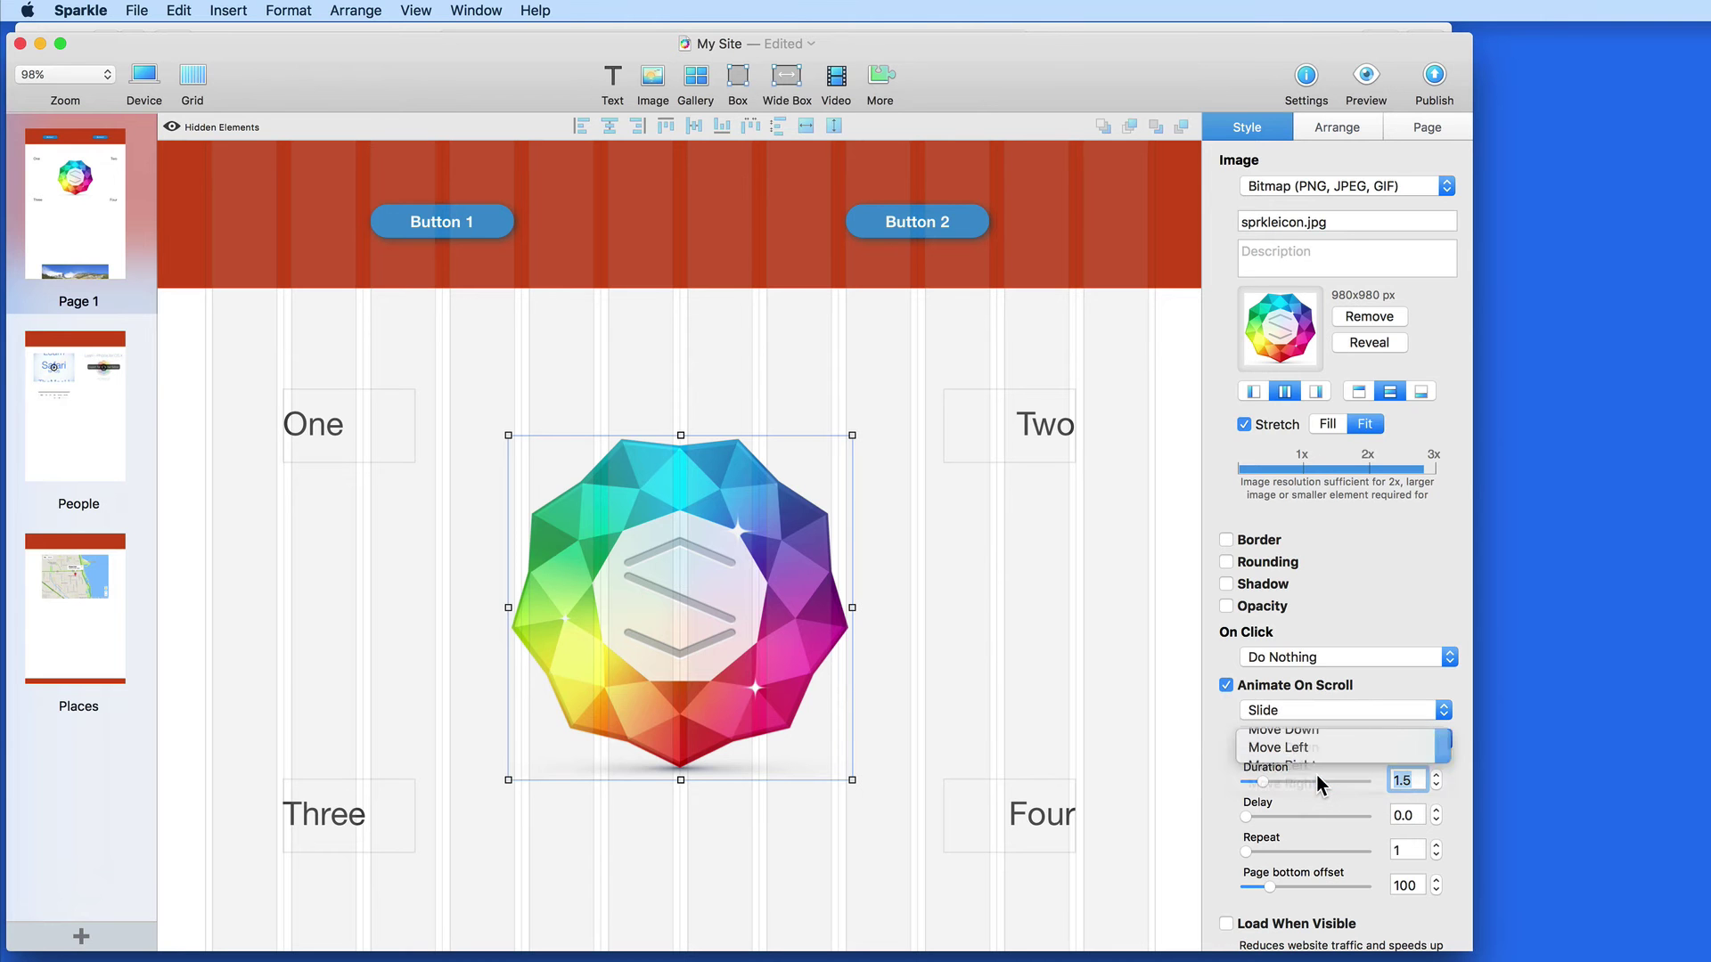
{"action": "left_click", "coordinate": [1347, 62]}
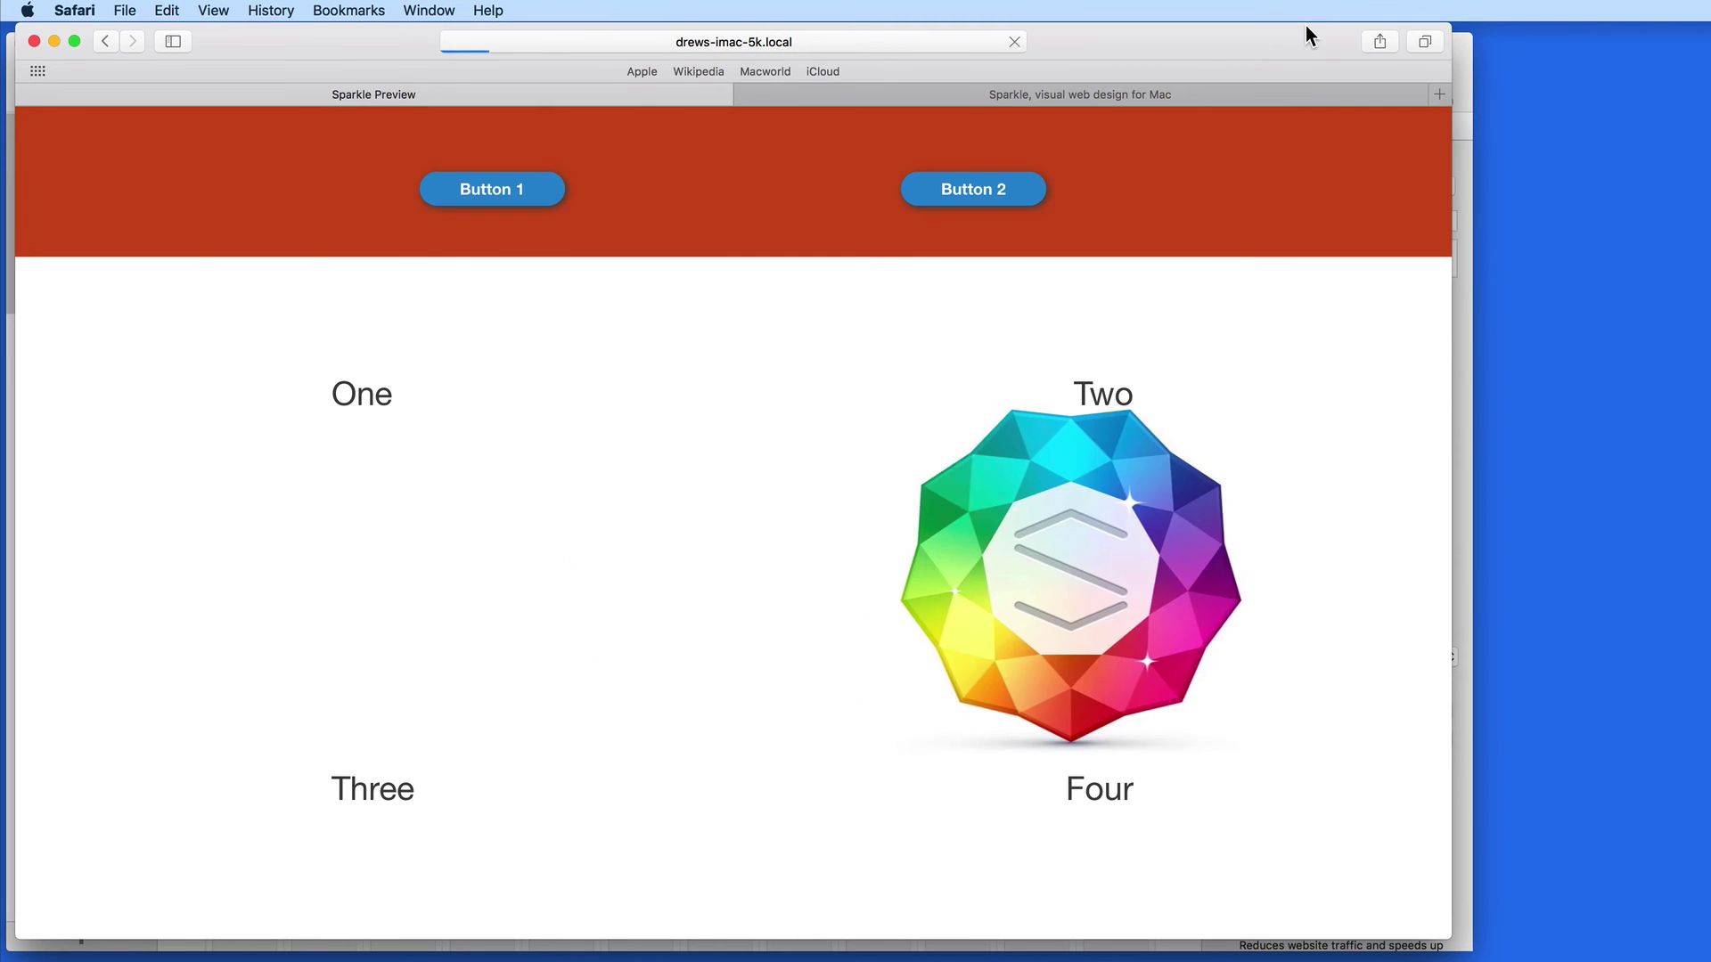
- Change the logo's slide direction to Move Up
{"action": "left_click", "coordinate": [1466, 42]}
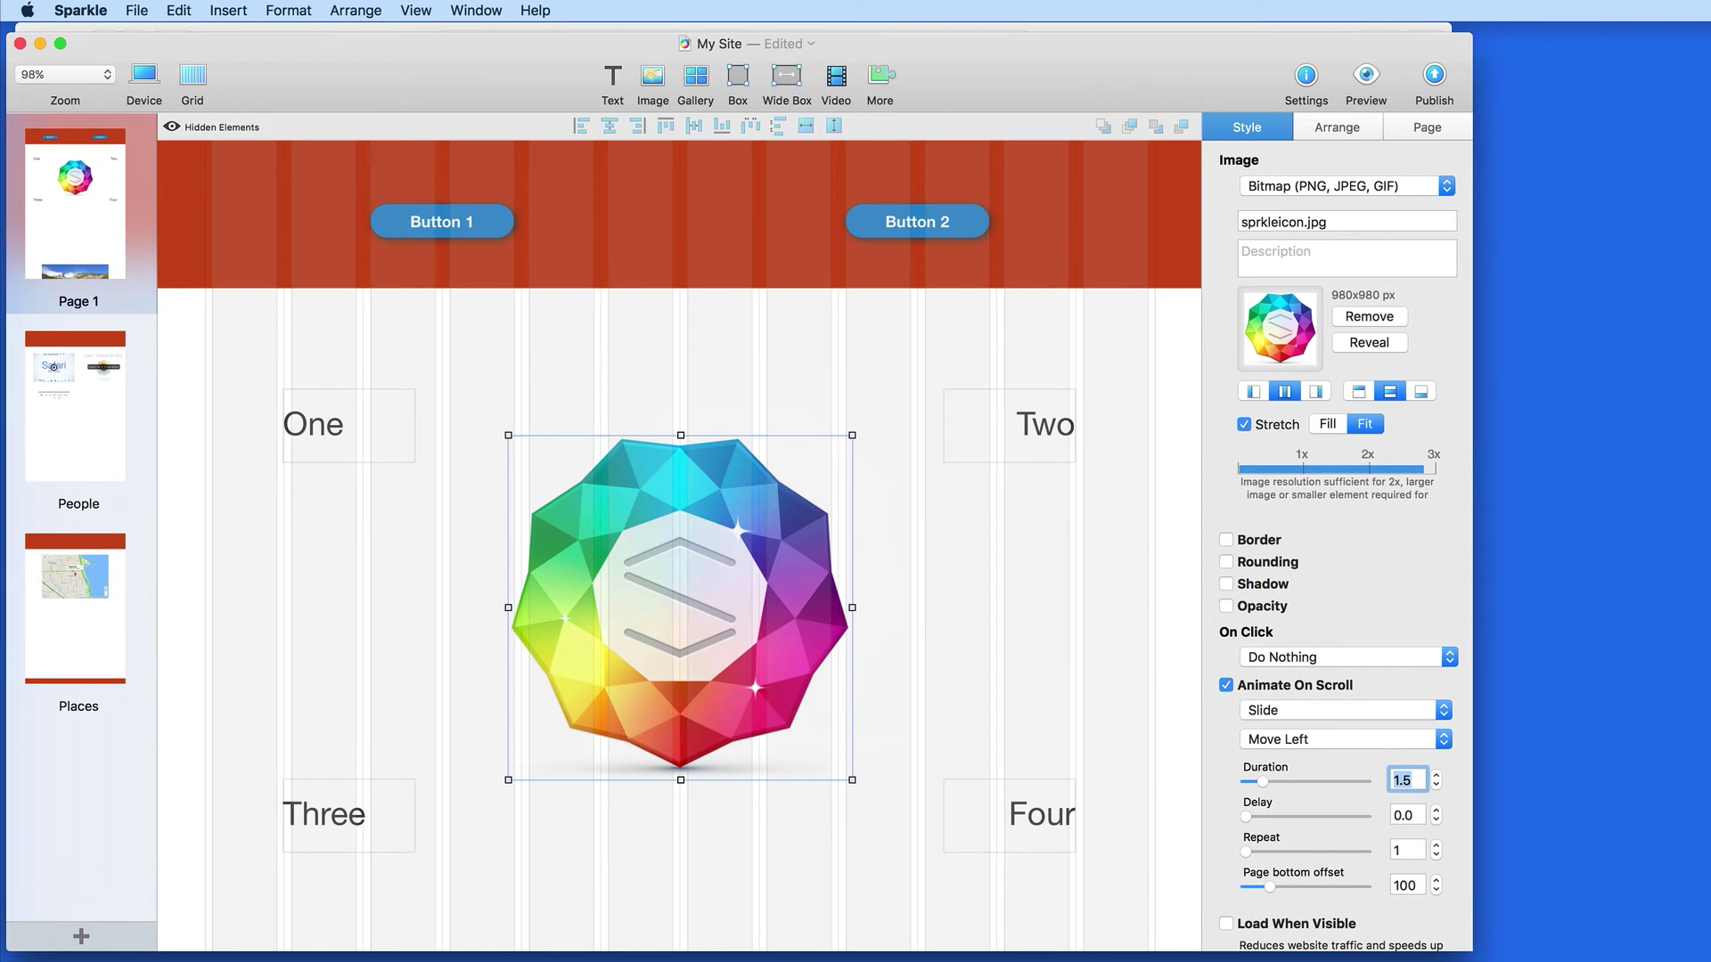
{"action": "left_click", "coordinate": [1338, 736]}
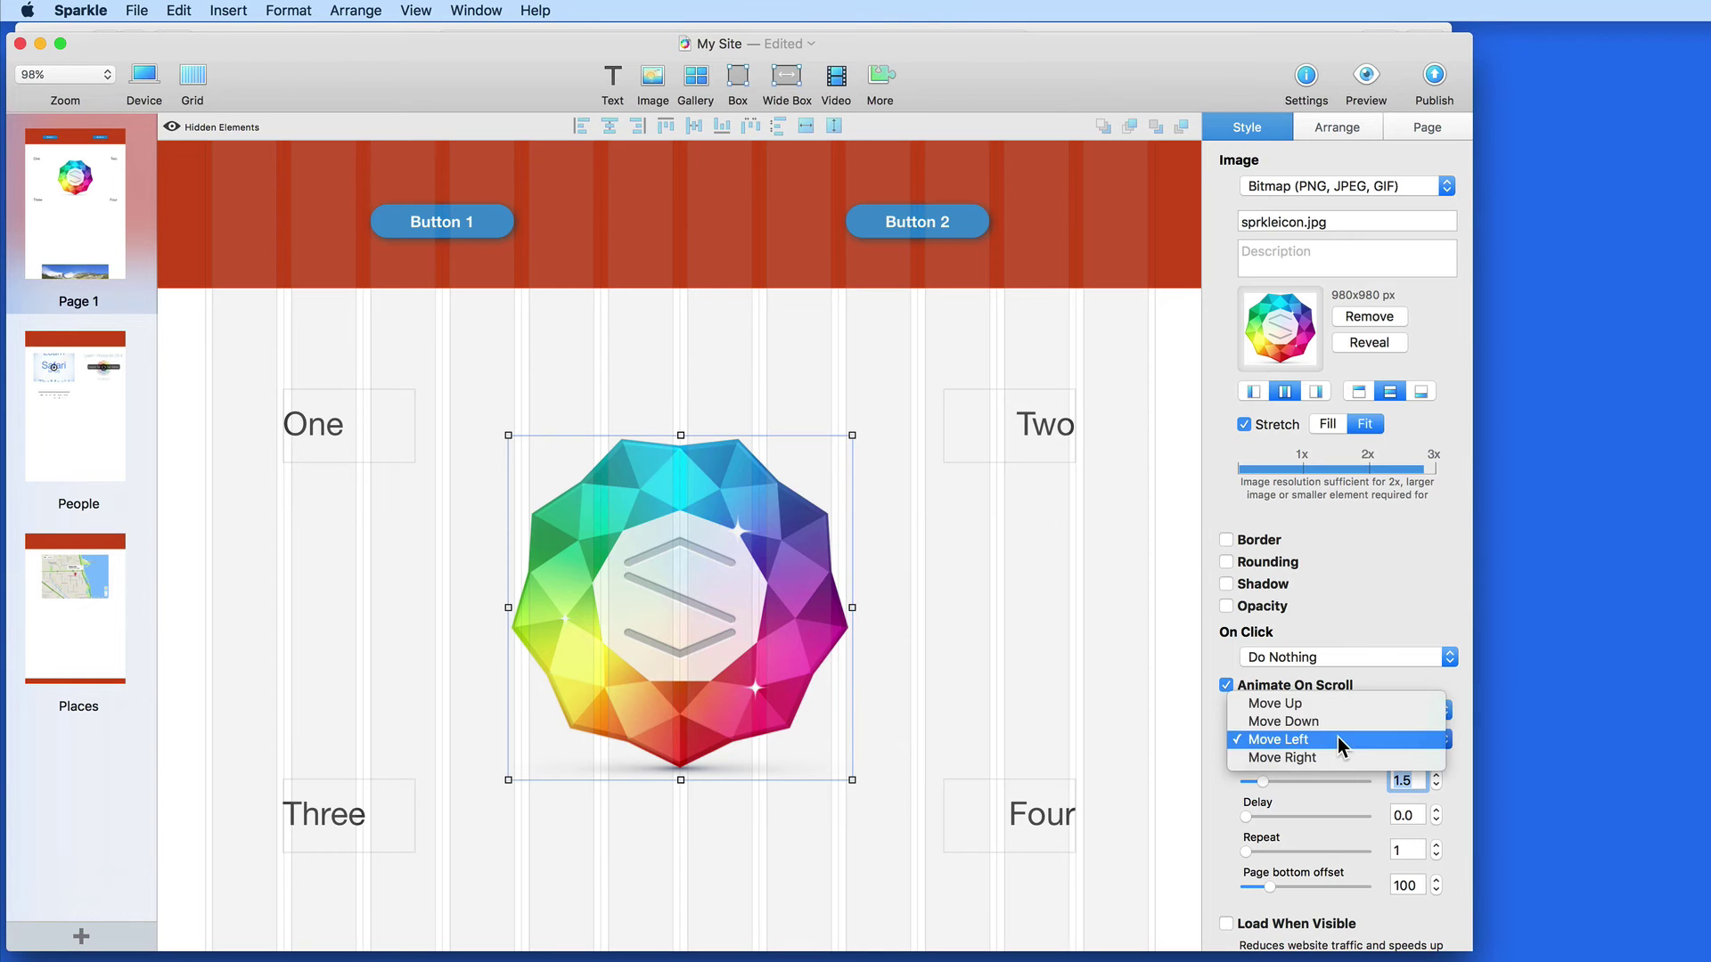
{"action": "left_click", "coordinate": [1325, 705]}
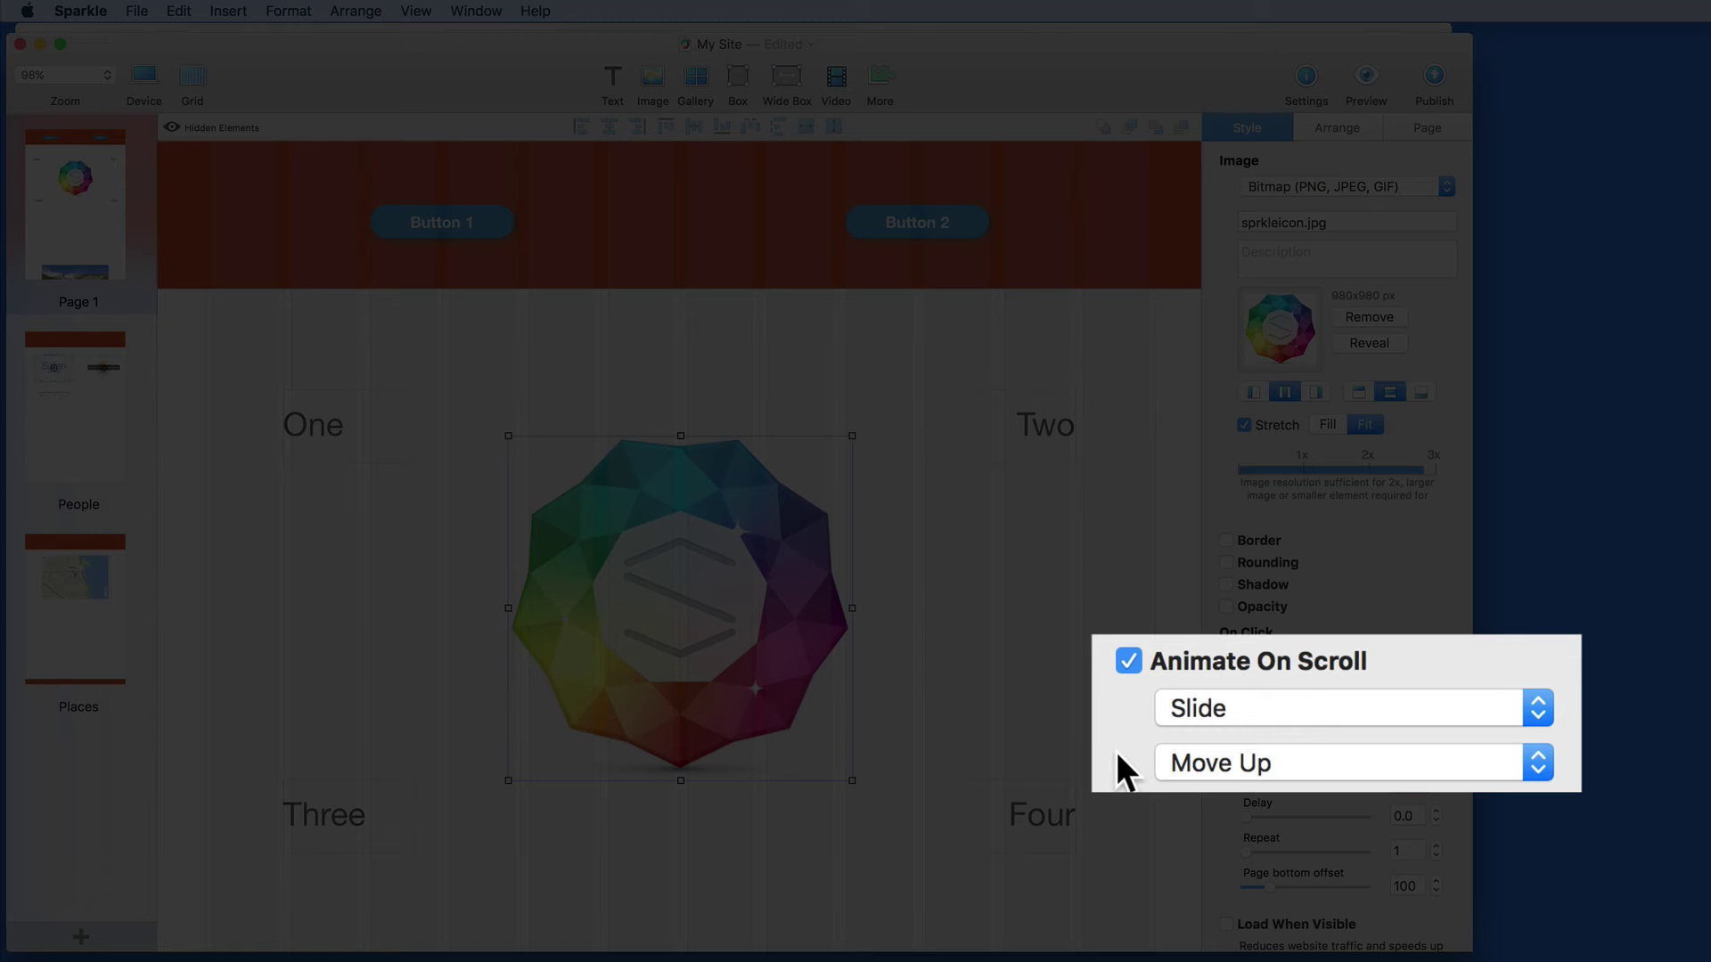
{"action": "scroll", "coordinate": [1218, 735], "scroll_direction": "down", "scroll_amount": 3}
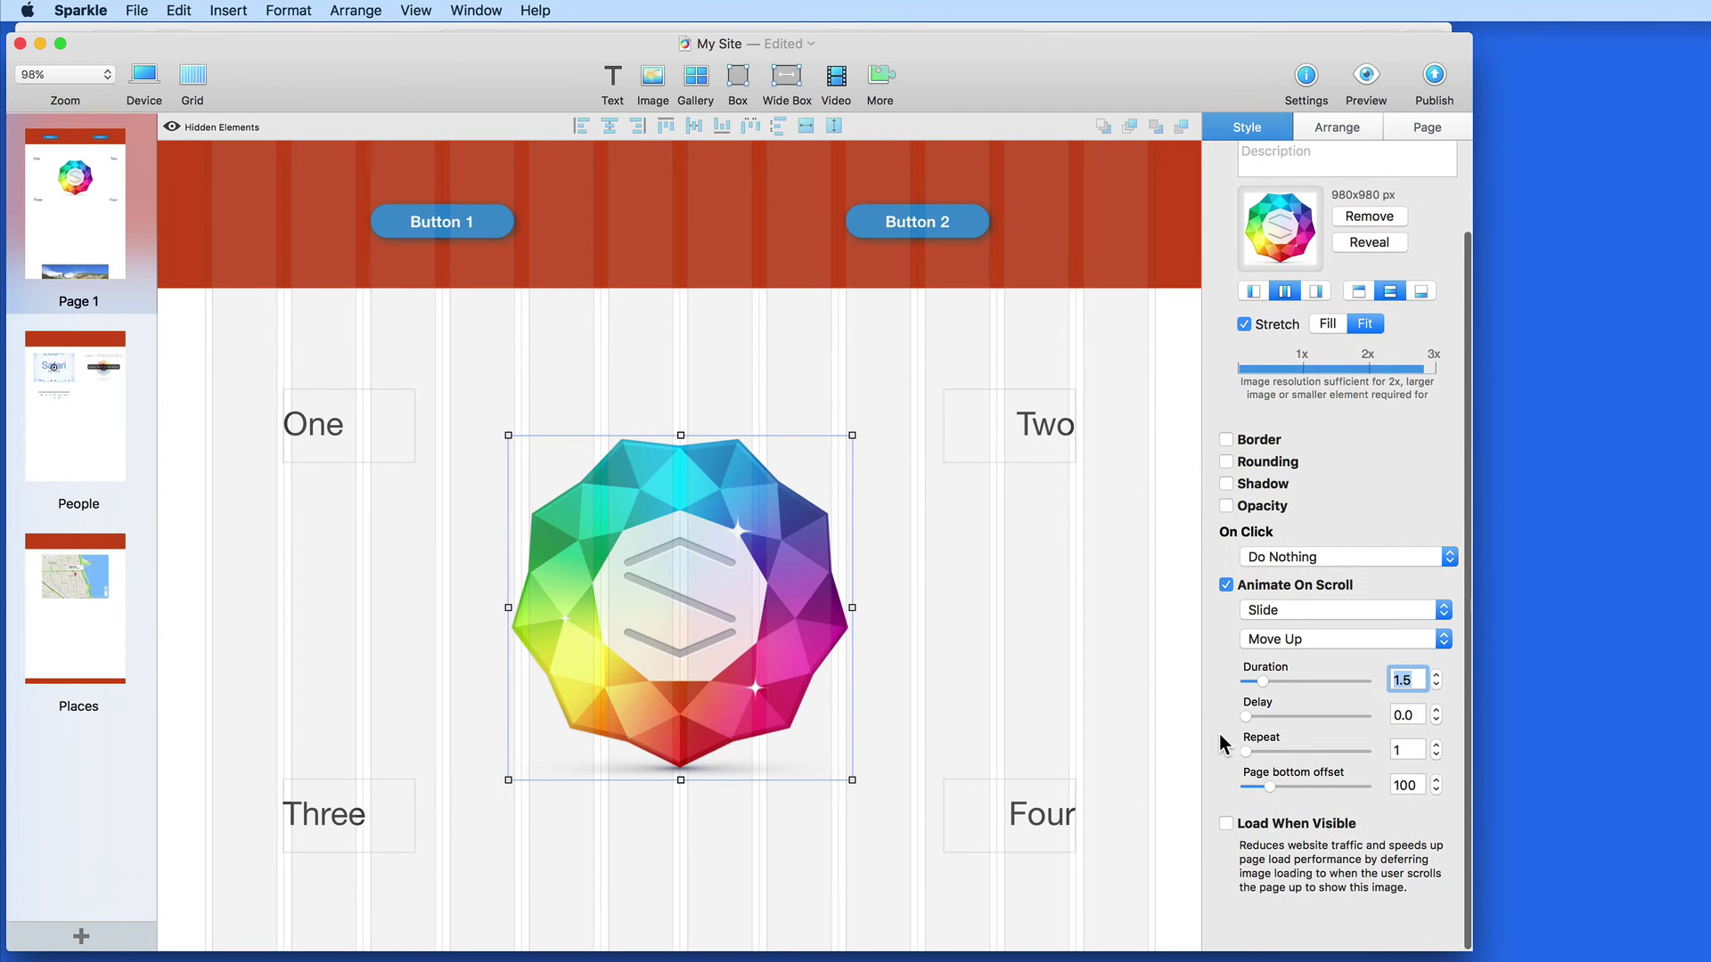
- Enable Animate On Scroll on Button 1 with the Zoom effect and Move Down direction
{"action": "left_click", "coordinate": [481, 222]}
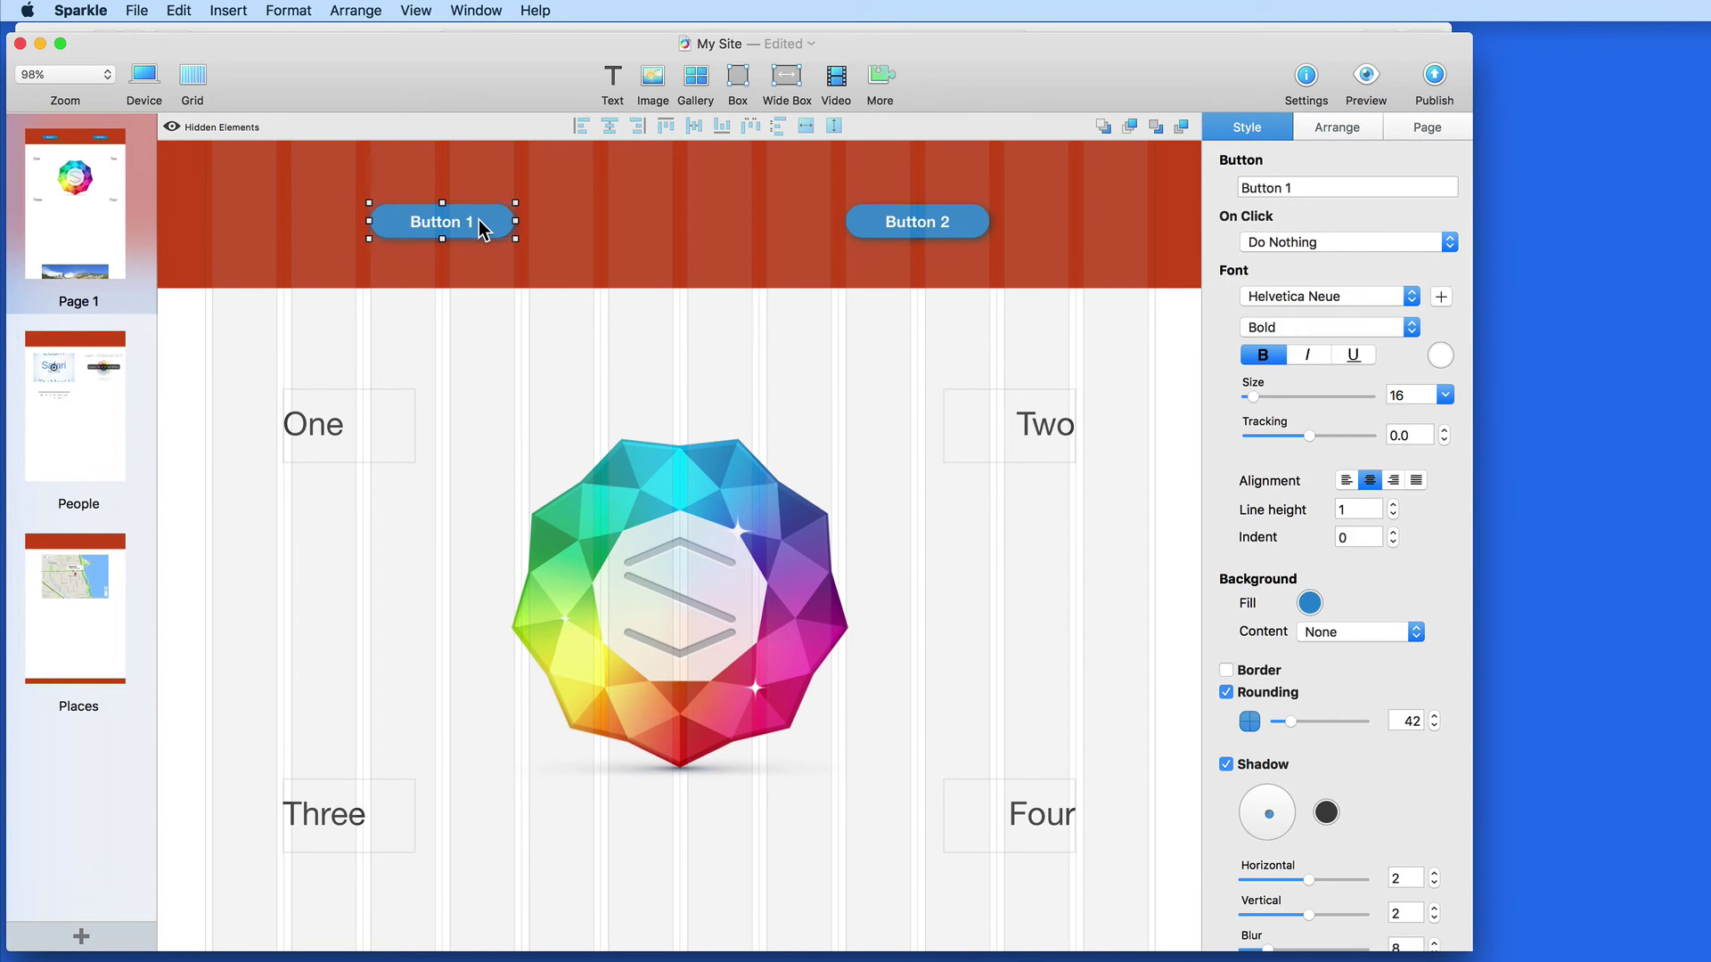
{"action": "scroll", "coordinate": [1288, 668], "scroll_direction": "down", "scroll_amount": 6}
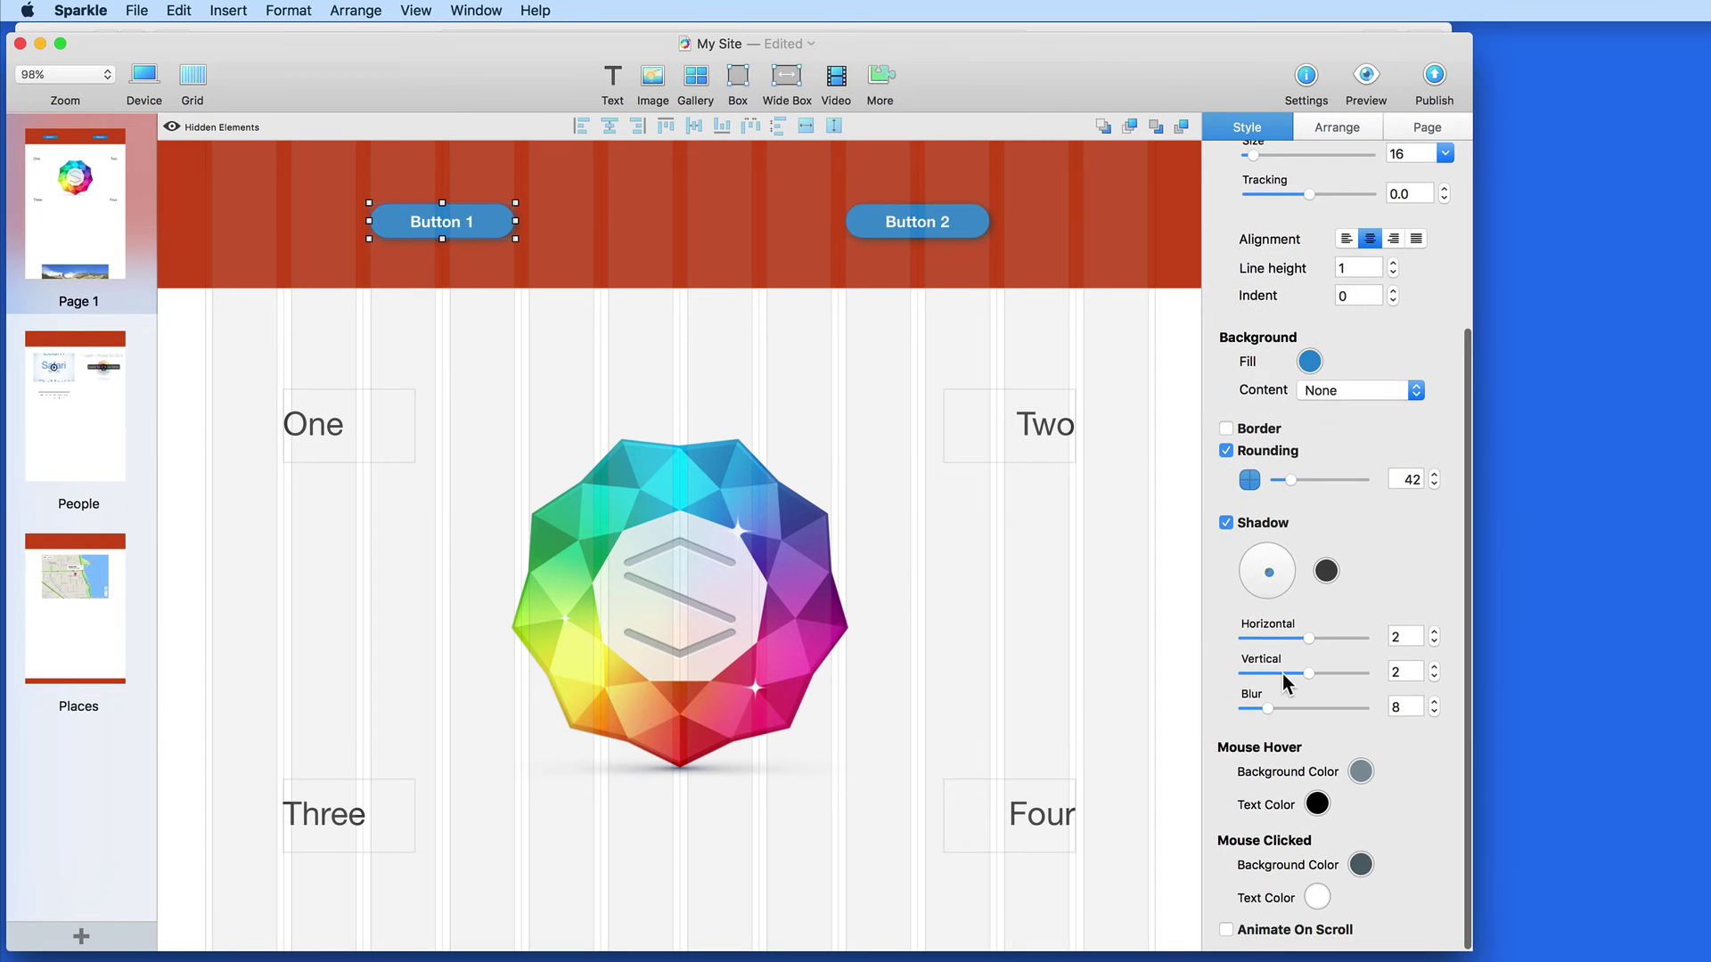
{"action": "left_click", "coordinate": [1226, 930]}
{"action": "scroll", "coordinate": [1229, 846], "scroll_direction": "down", "scroll_amount": 5}
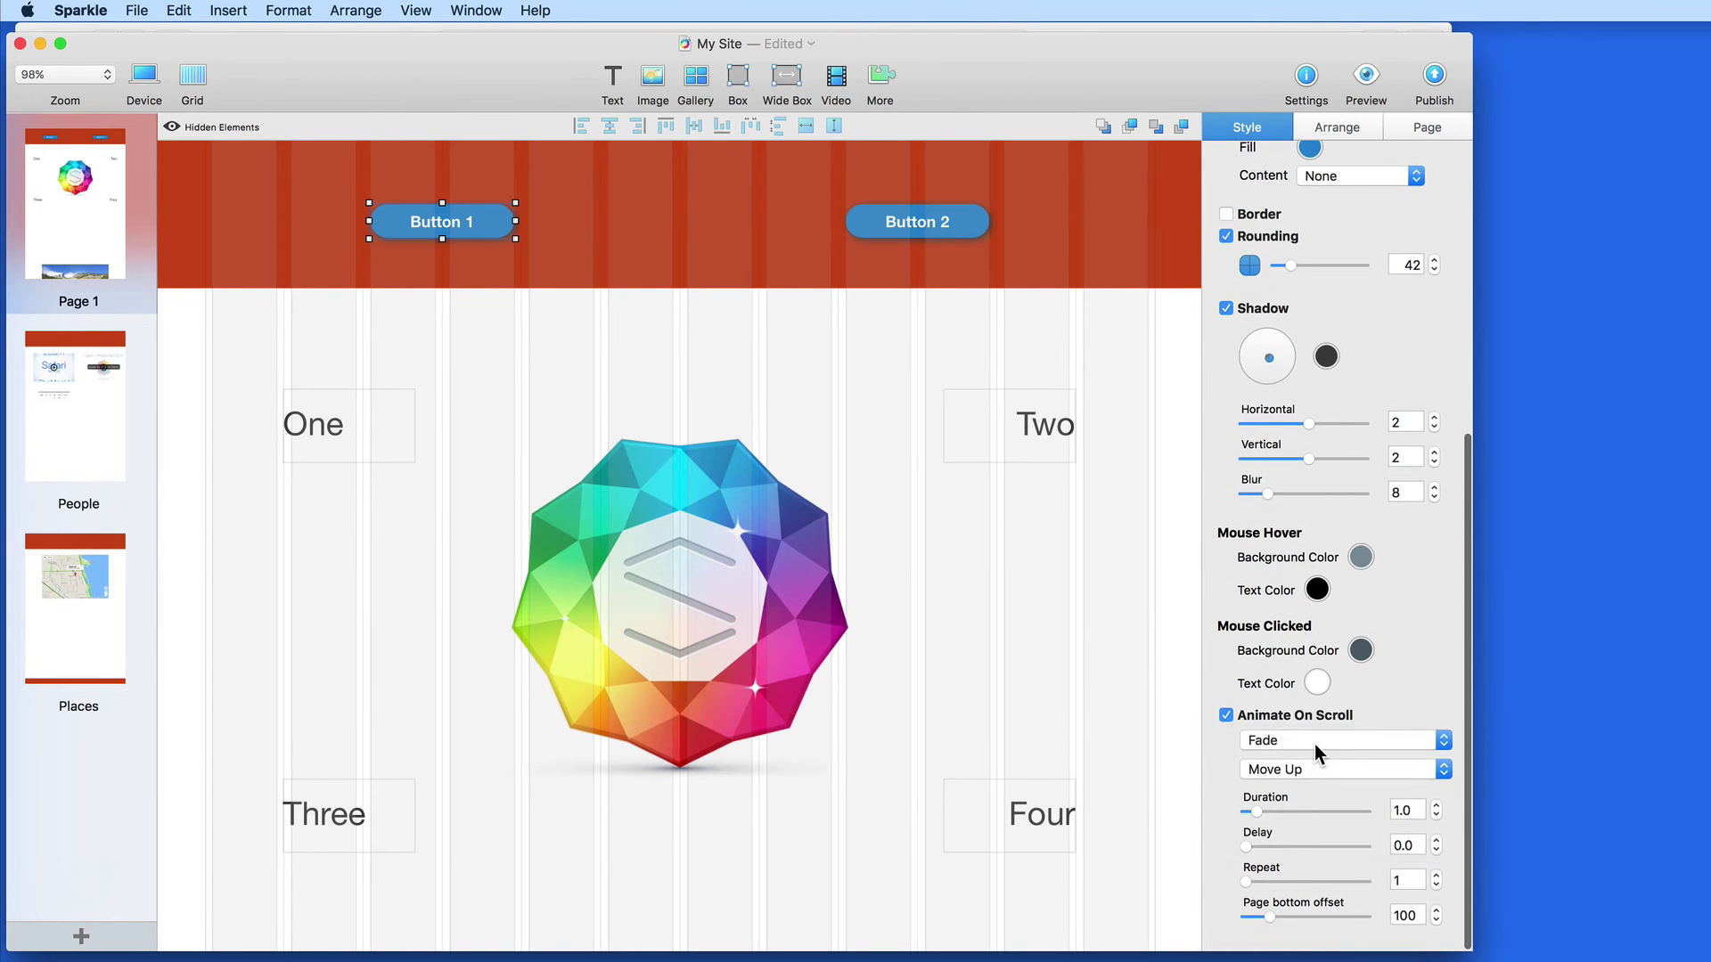
{"action": "left_click", "coordinate": [1313, 744]}
{"action": "left_click", "coordinate": [1312, 755]}
{"action": "left_click", "coordinate": [1331, 770]}
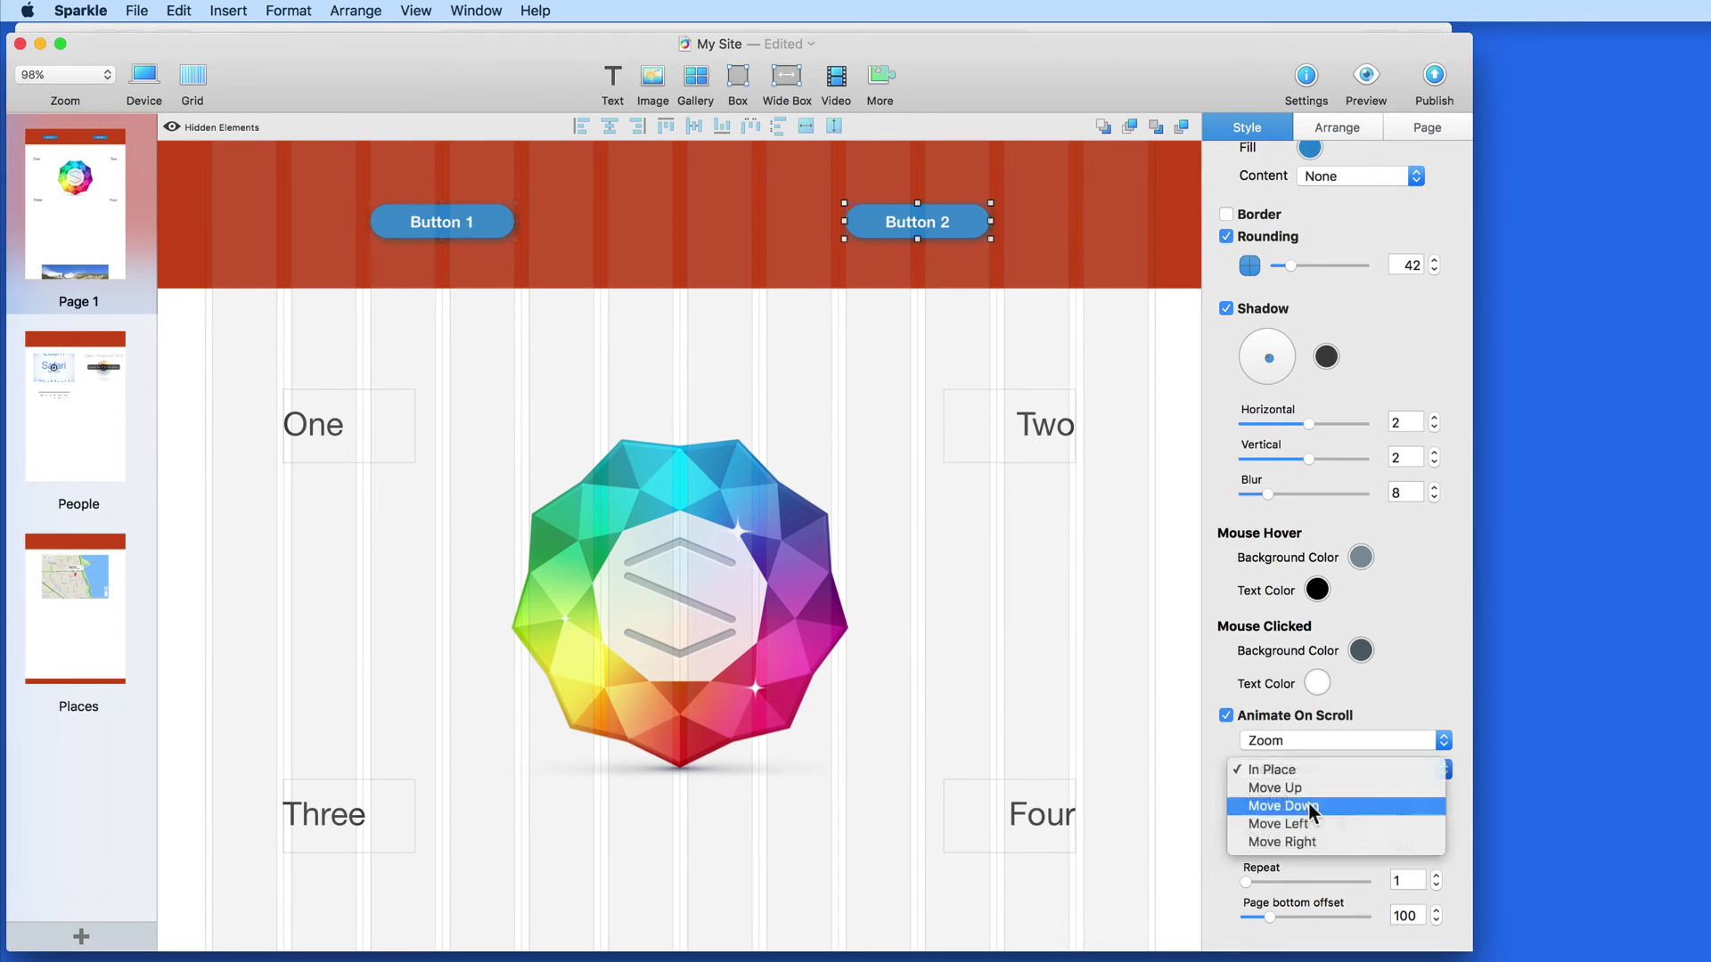
{"action": "left_click", "coordinate": [1283, 795]}
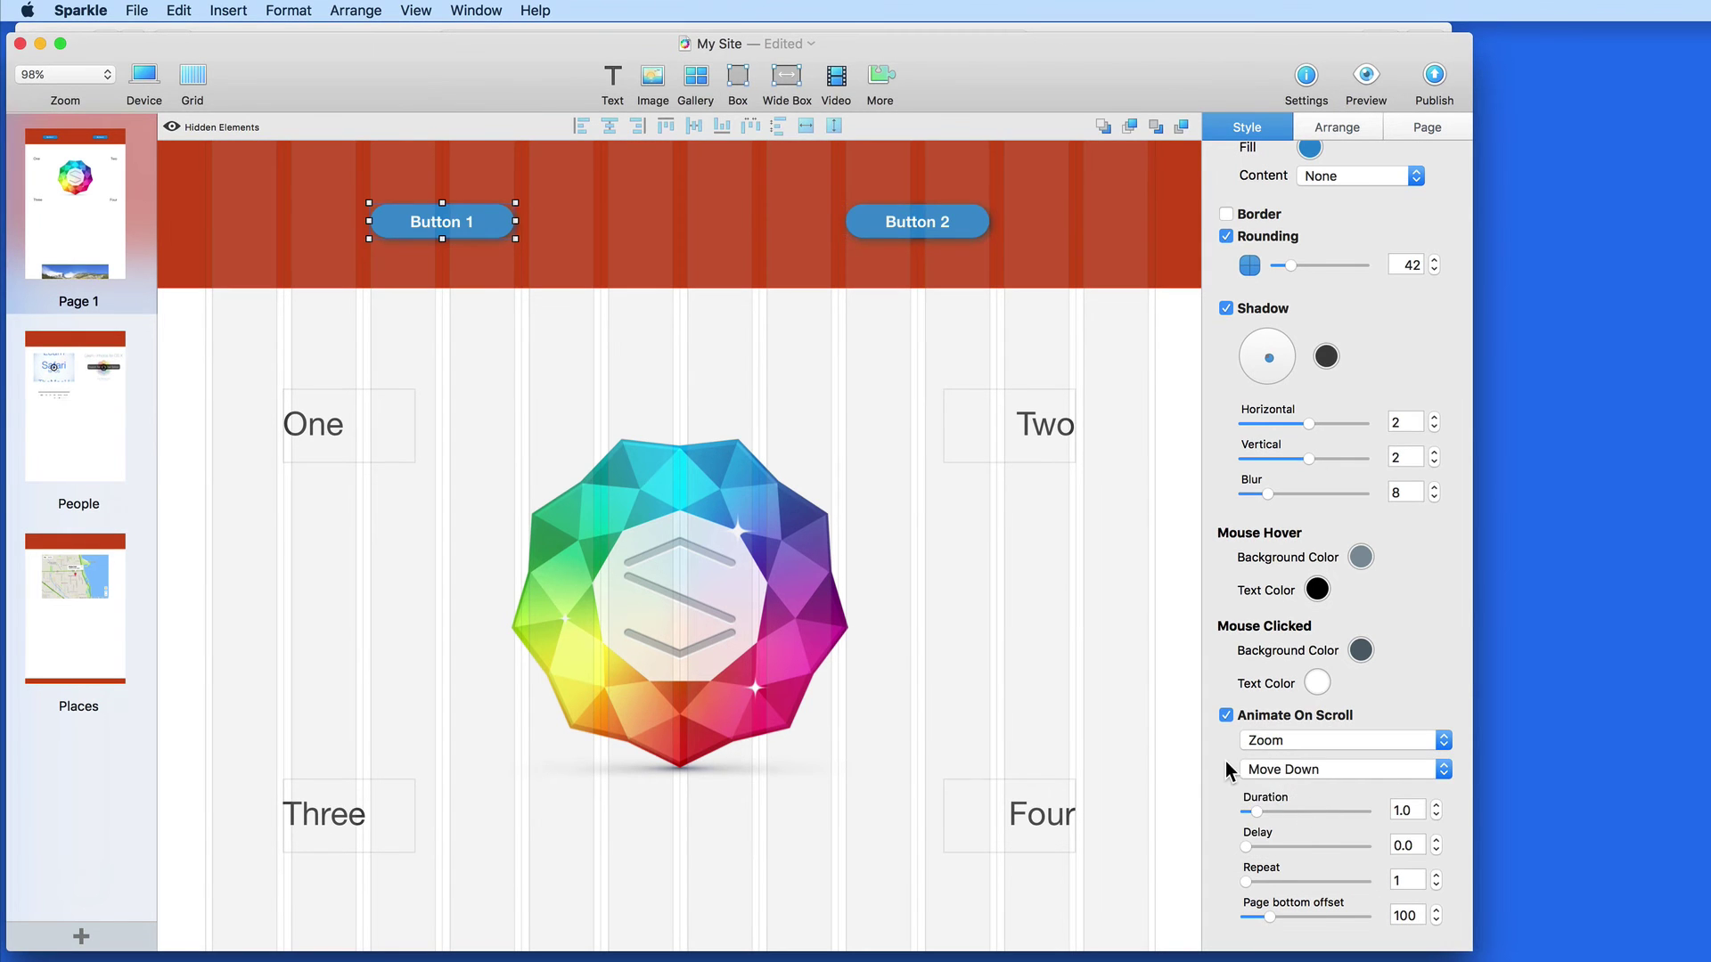
- Give the One box a Slide, Move Right scroll animation, and set Four to Move Left
{"action": "left_click", "coordinate": [393, 415]}
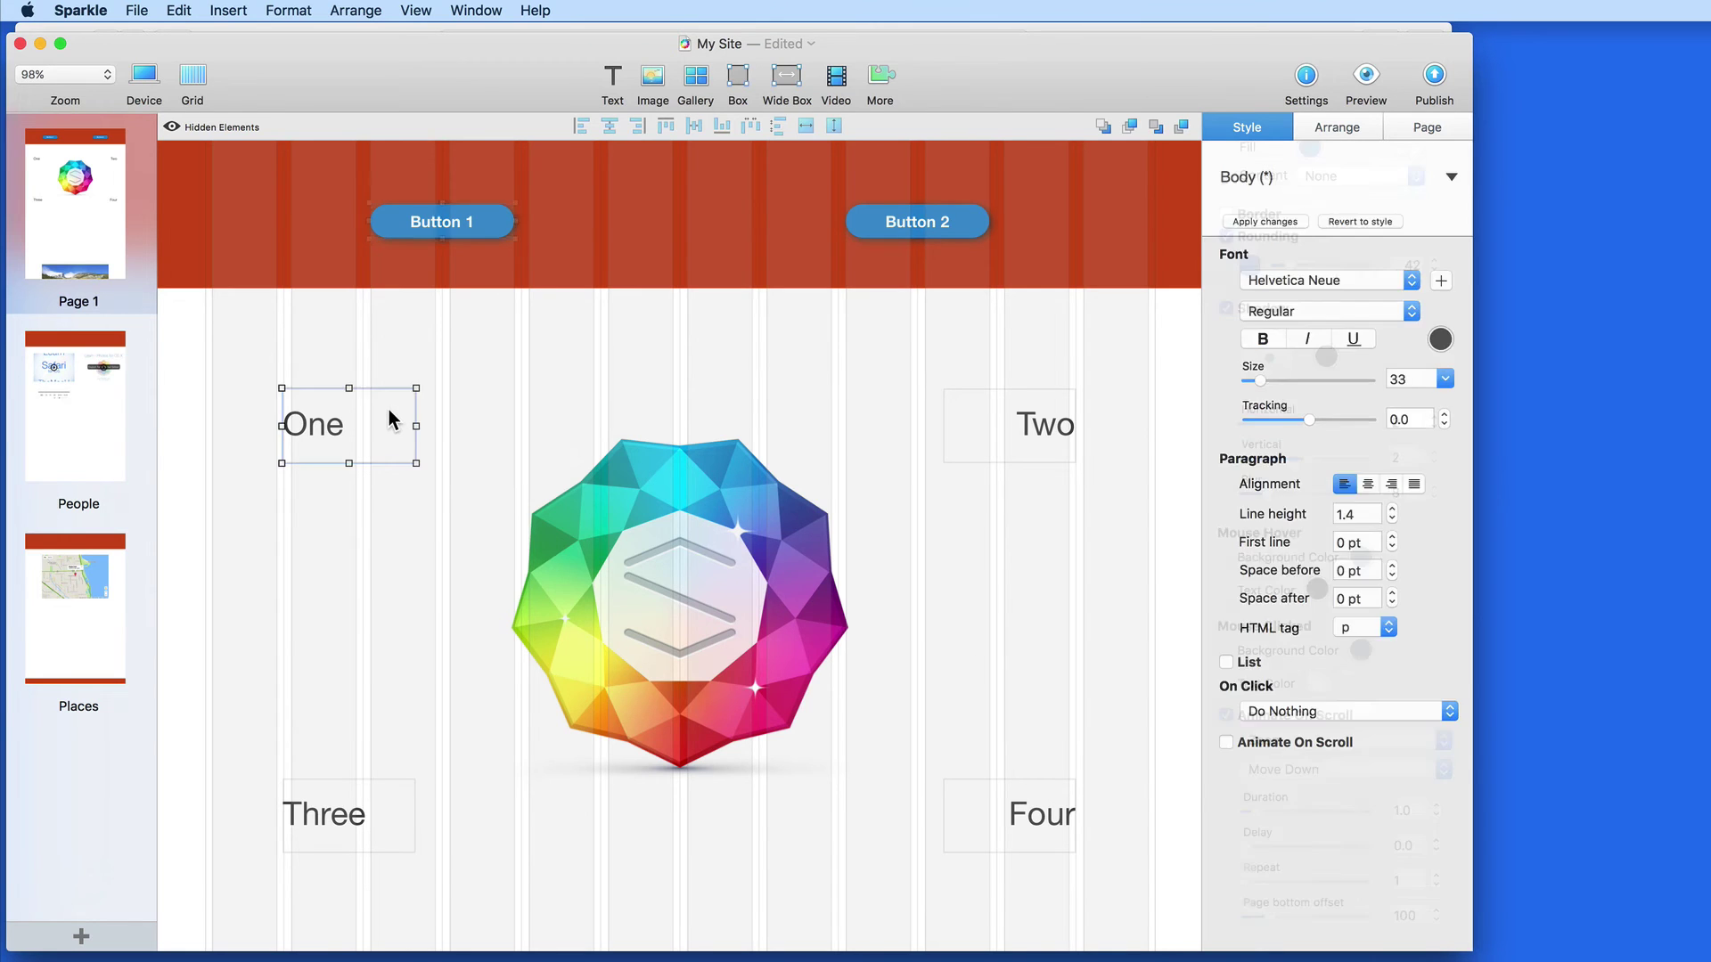
{"action": "left_click", "coordinate": [1221, 741]}
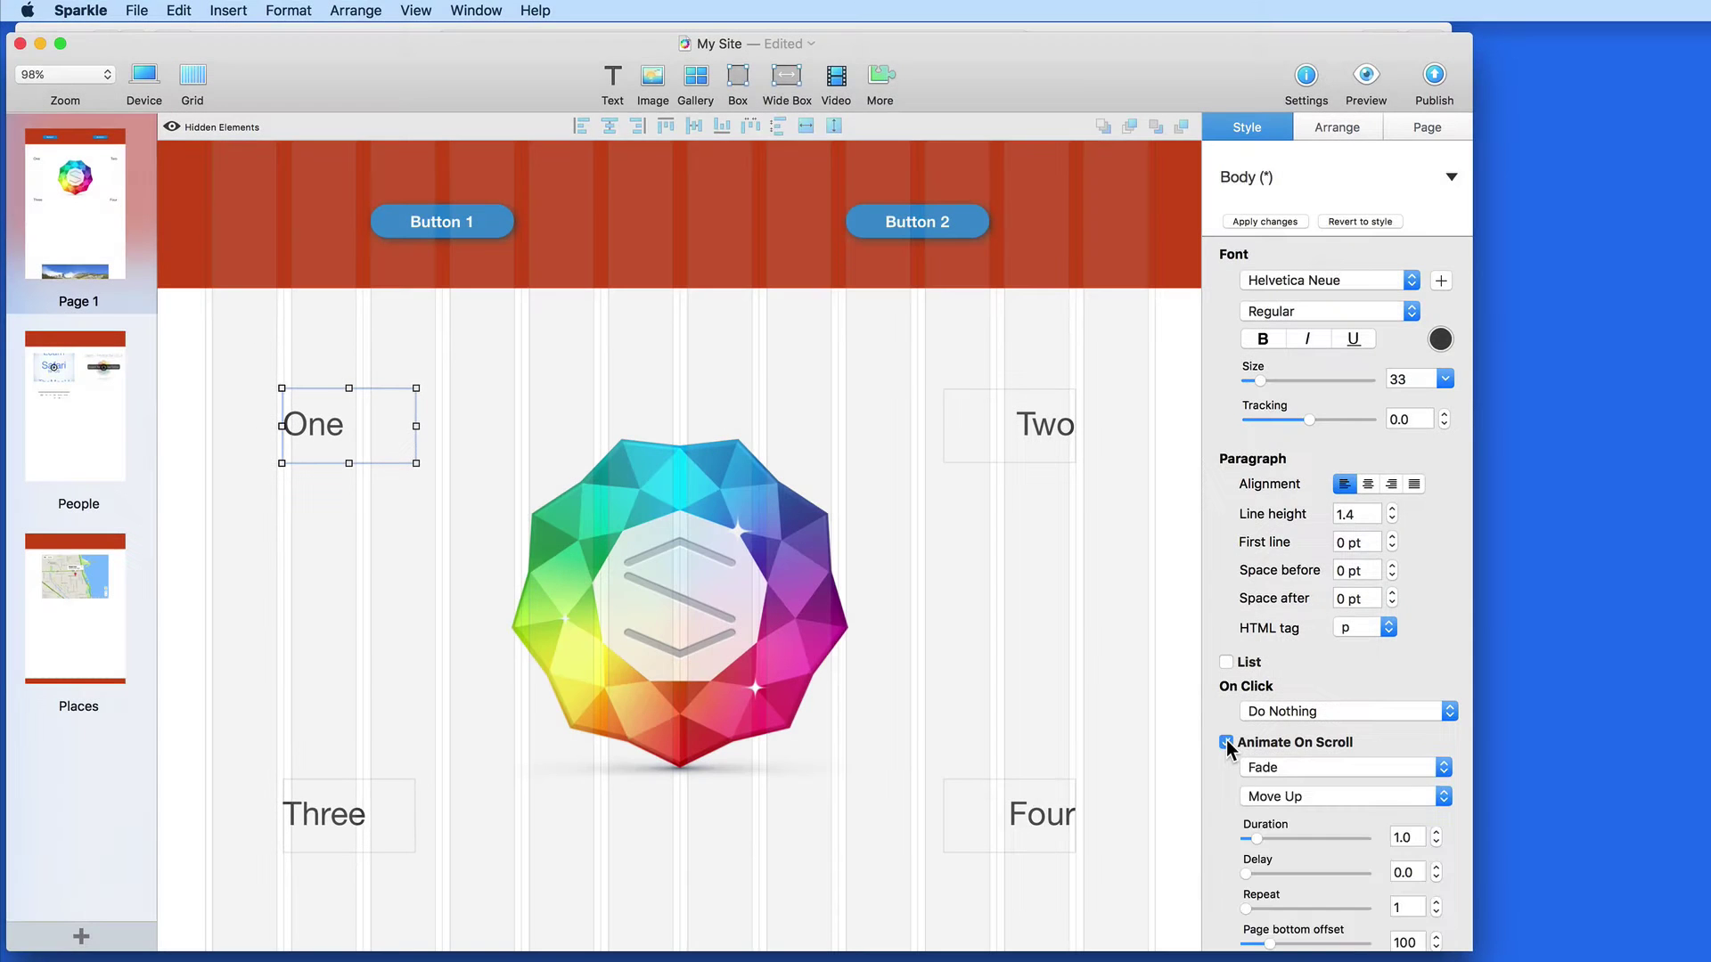
{"action": "left_click", "coordinate": [1304, 772]}
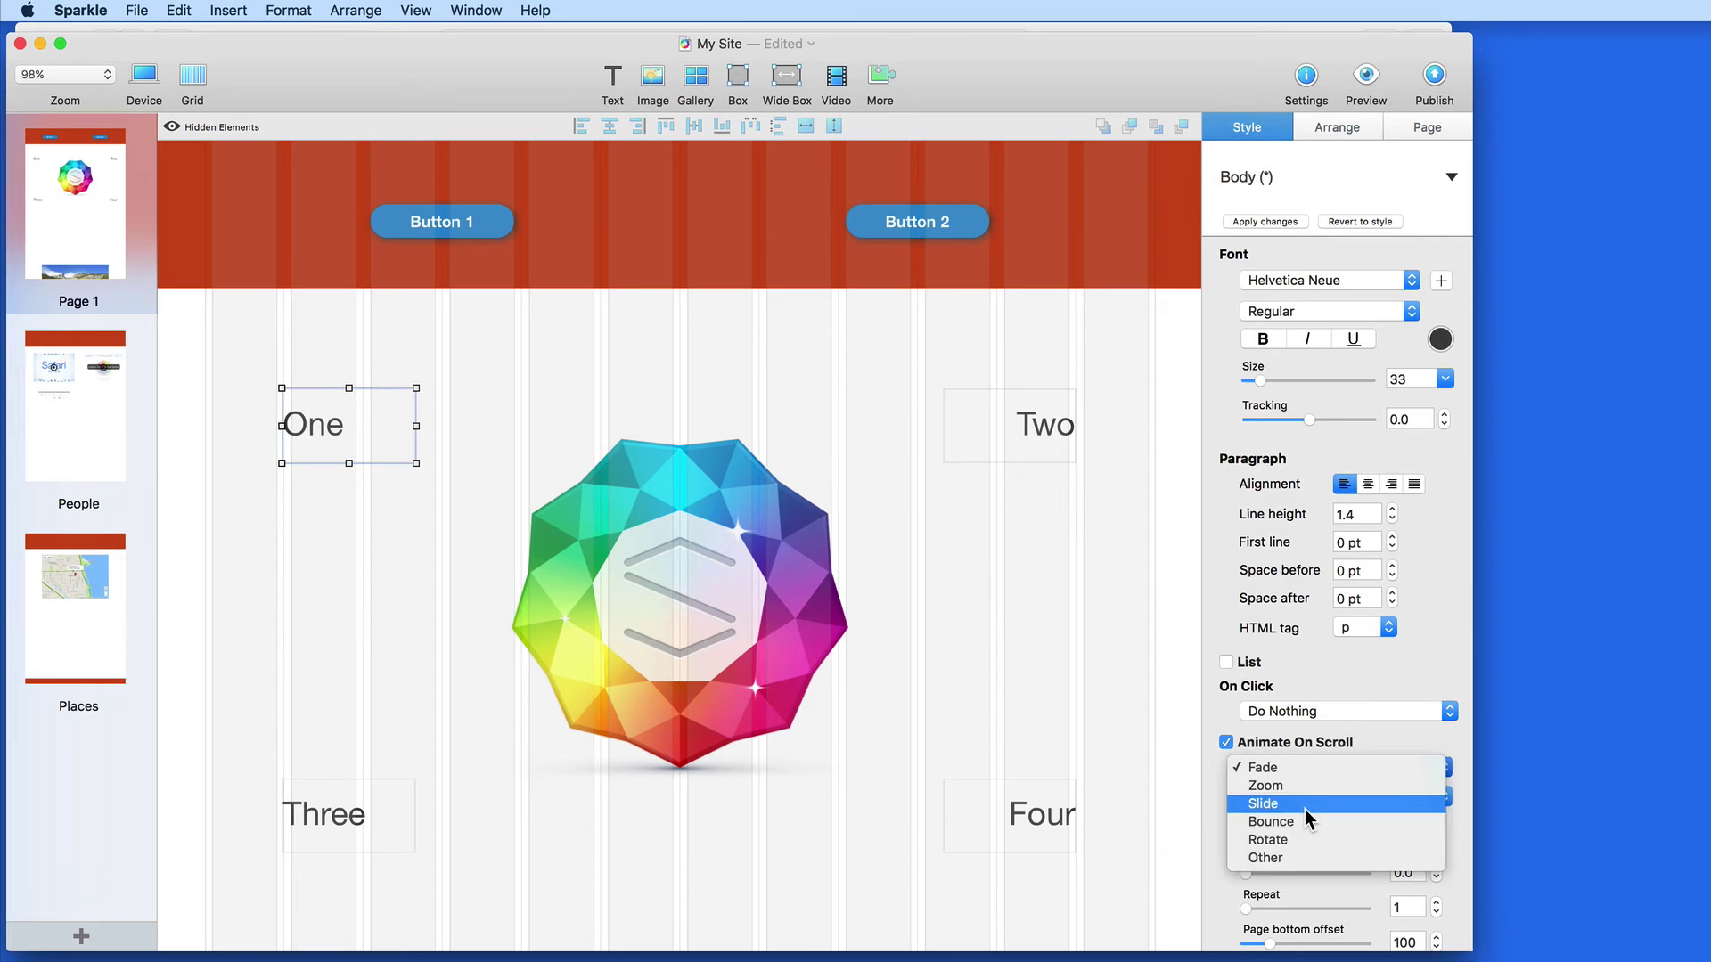
{"action": "left_click", "coordinate": [1304, 806]}
{"action": "left_click", "coordinate": [1304, 797]}
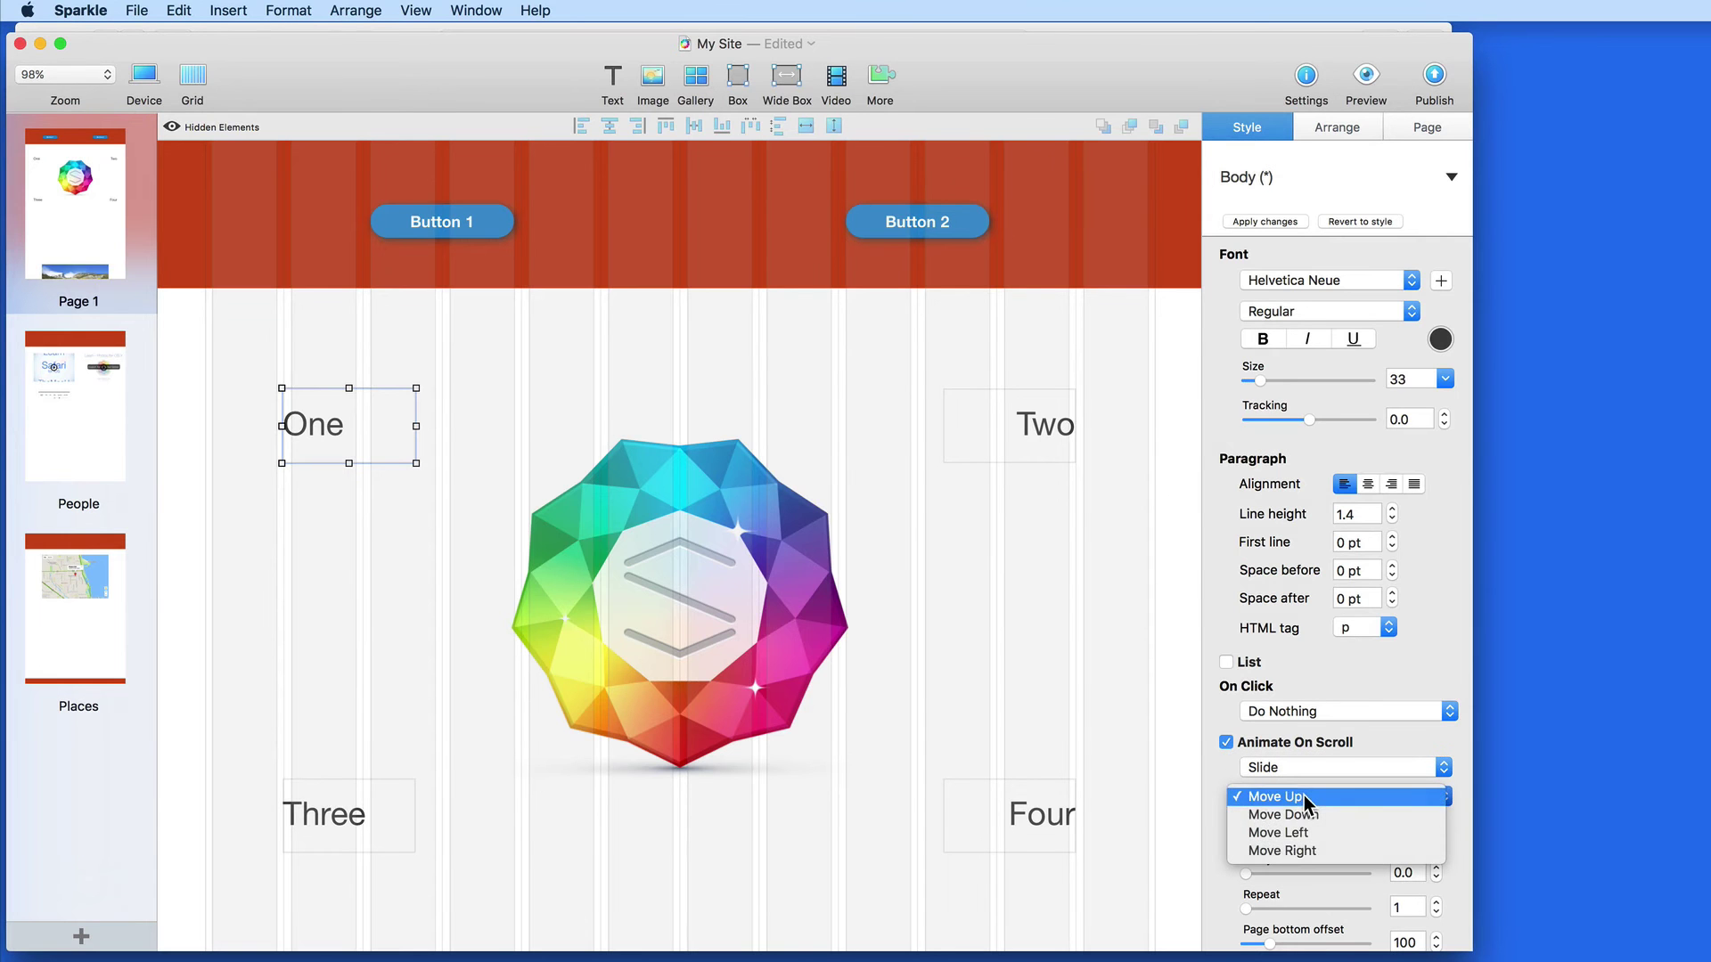
{"action": "left_click", "coordinate": [1300, 854]}
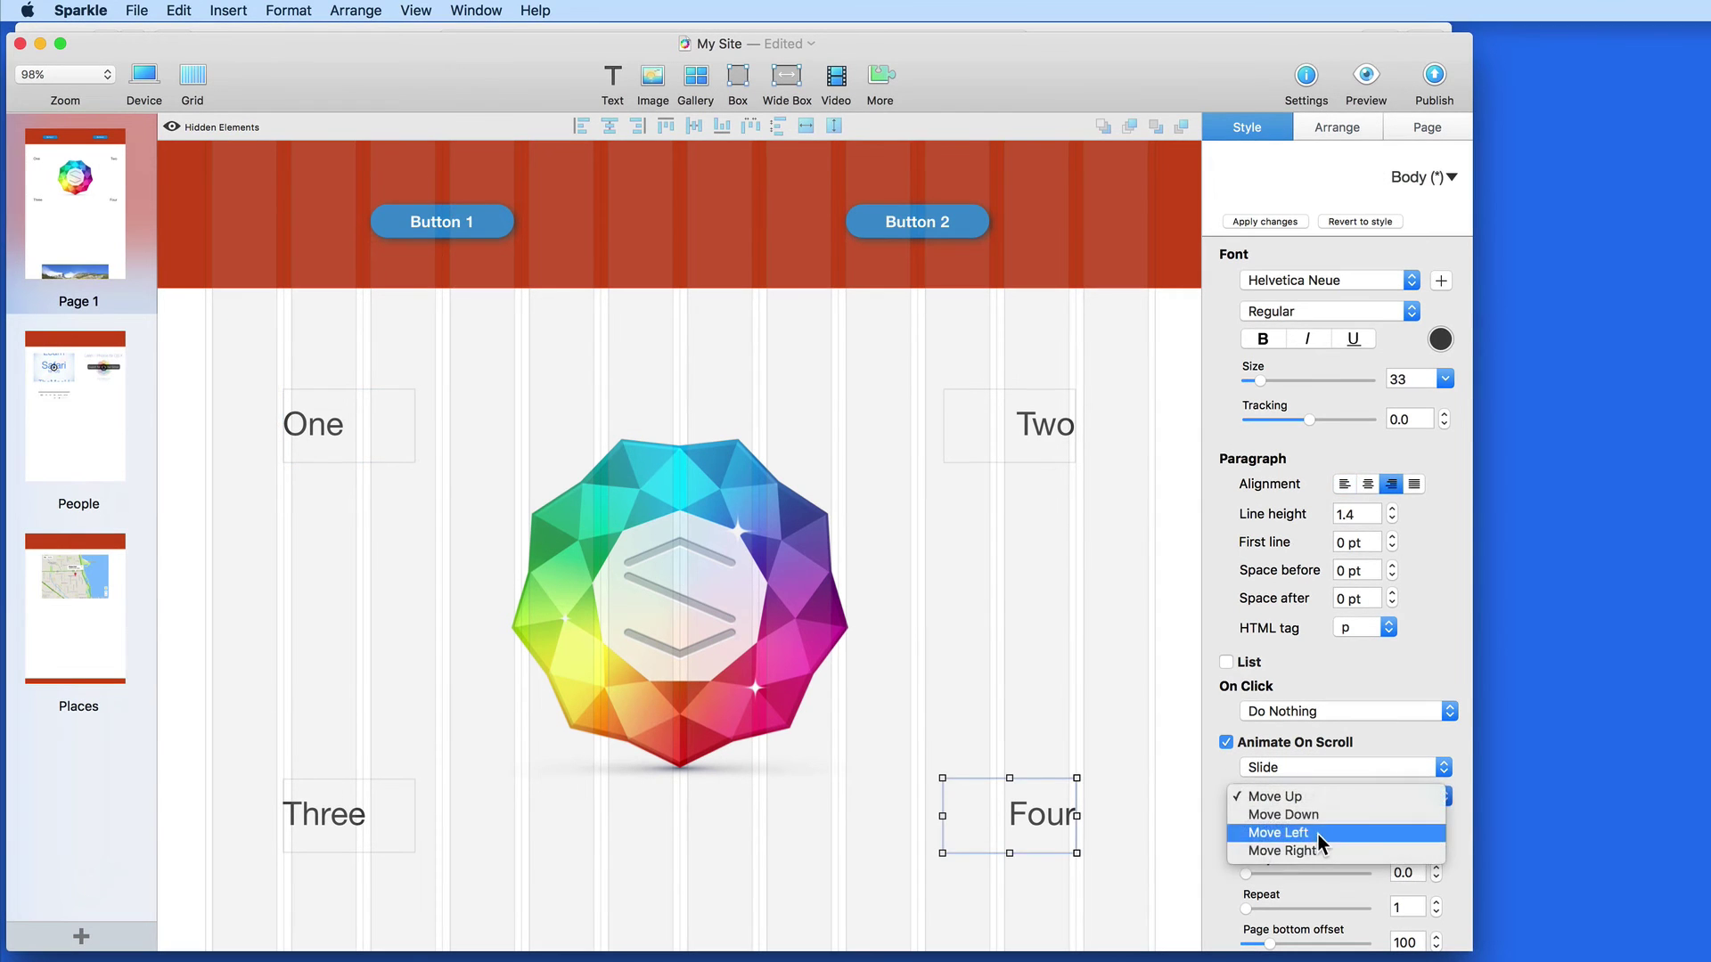
{"action": "left_click", "coordinate": [1317, 834]}
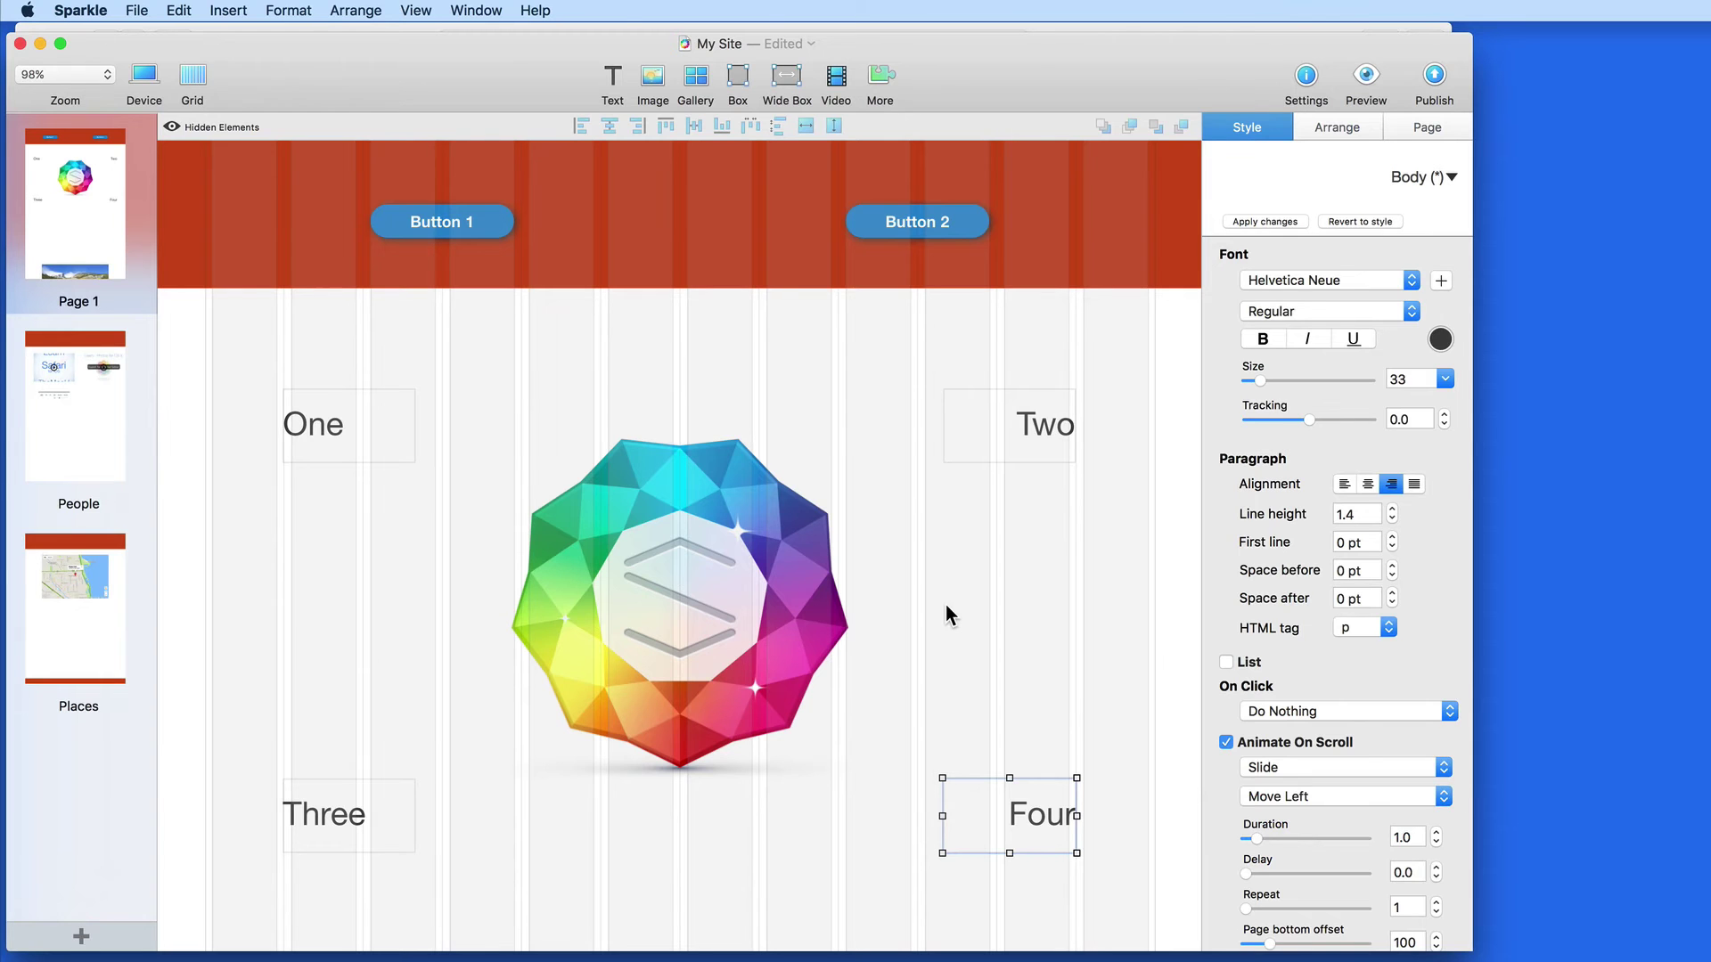
- Open the Safari preview and reload it twice to replay the scroll animations
{"action": "key", "text": "super+r"}
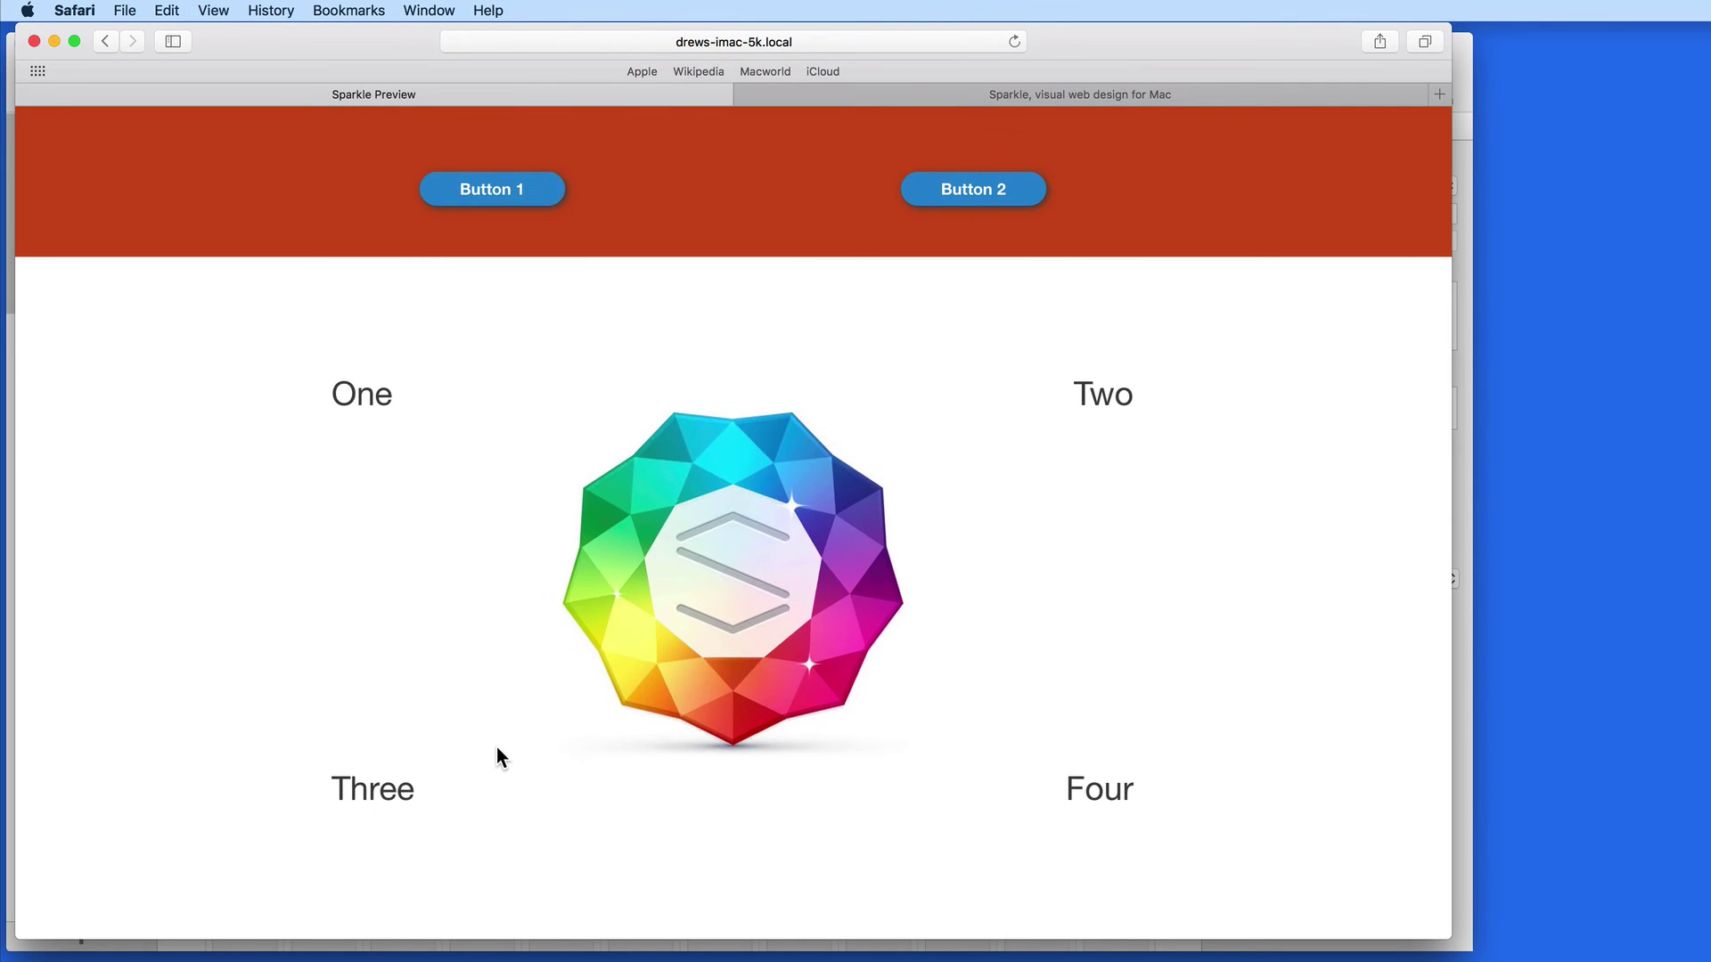
{"action": "key", "text": "super+r"}
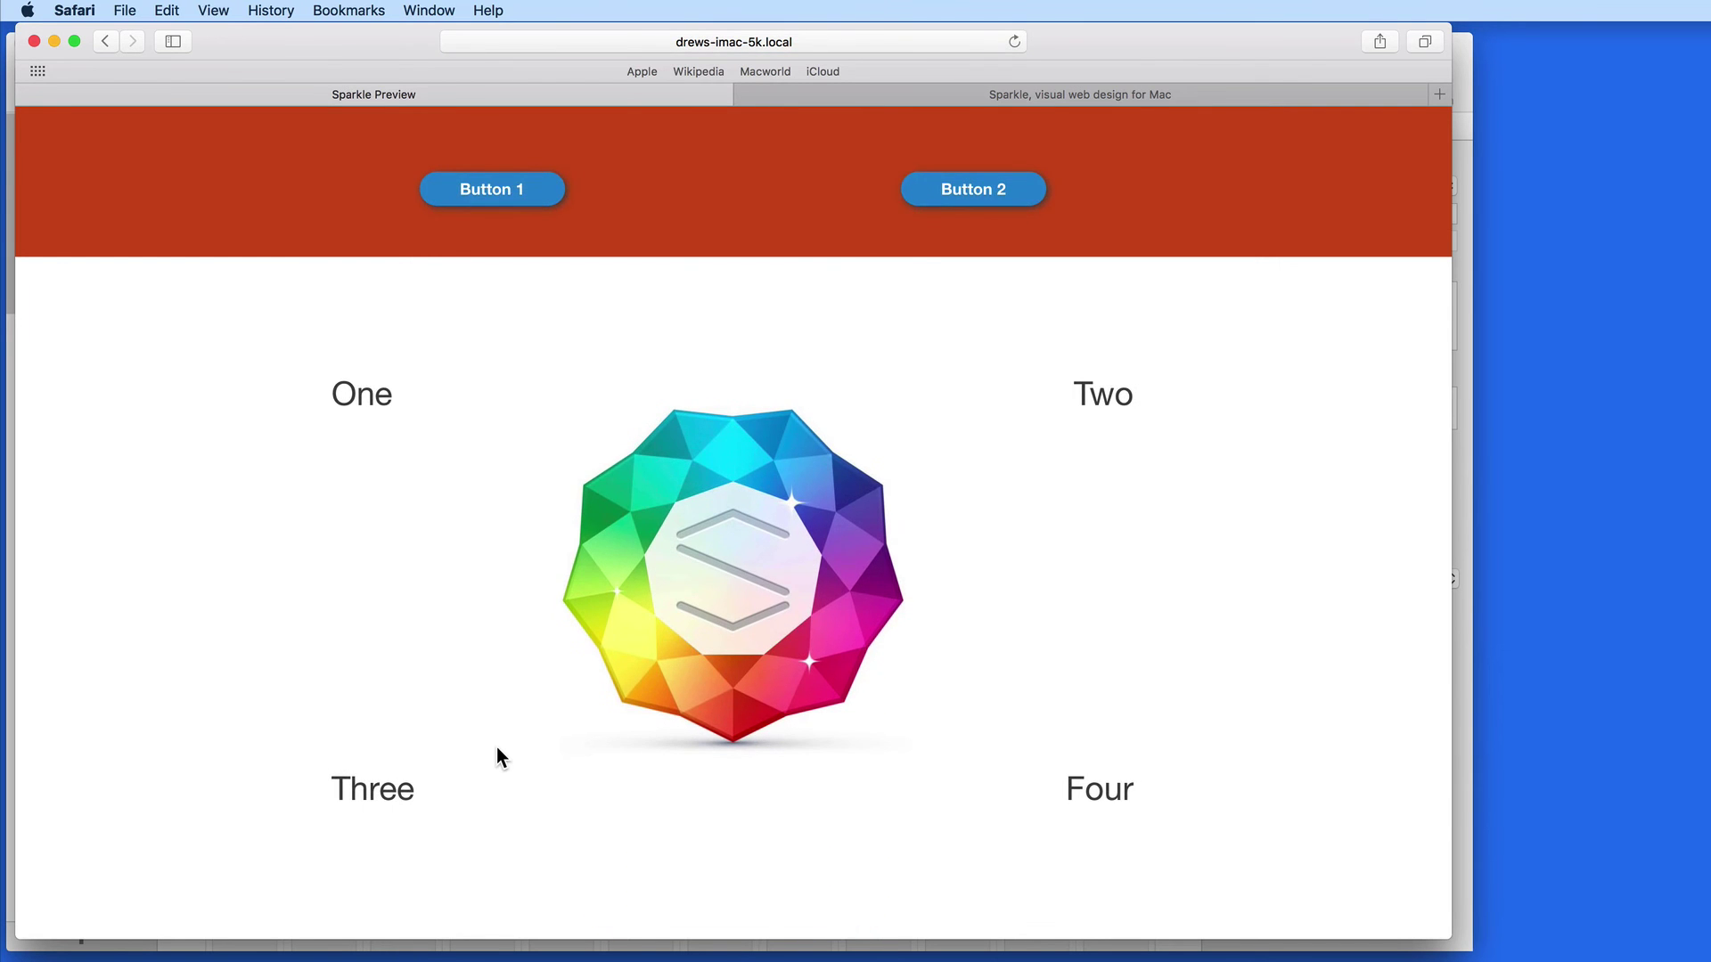
{"action": "key", "text": "super+r"}
- Select Button 1 and enter a 1.5 s scroll animation delay
{"action": "left_click", "coordinate": [1464, 660]}
{"action": "left_click", "coordinate": [672, 581]}
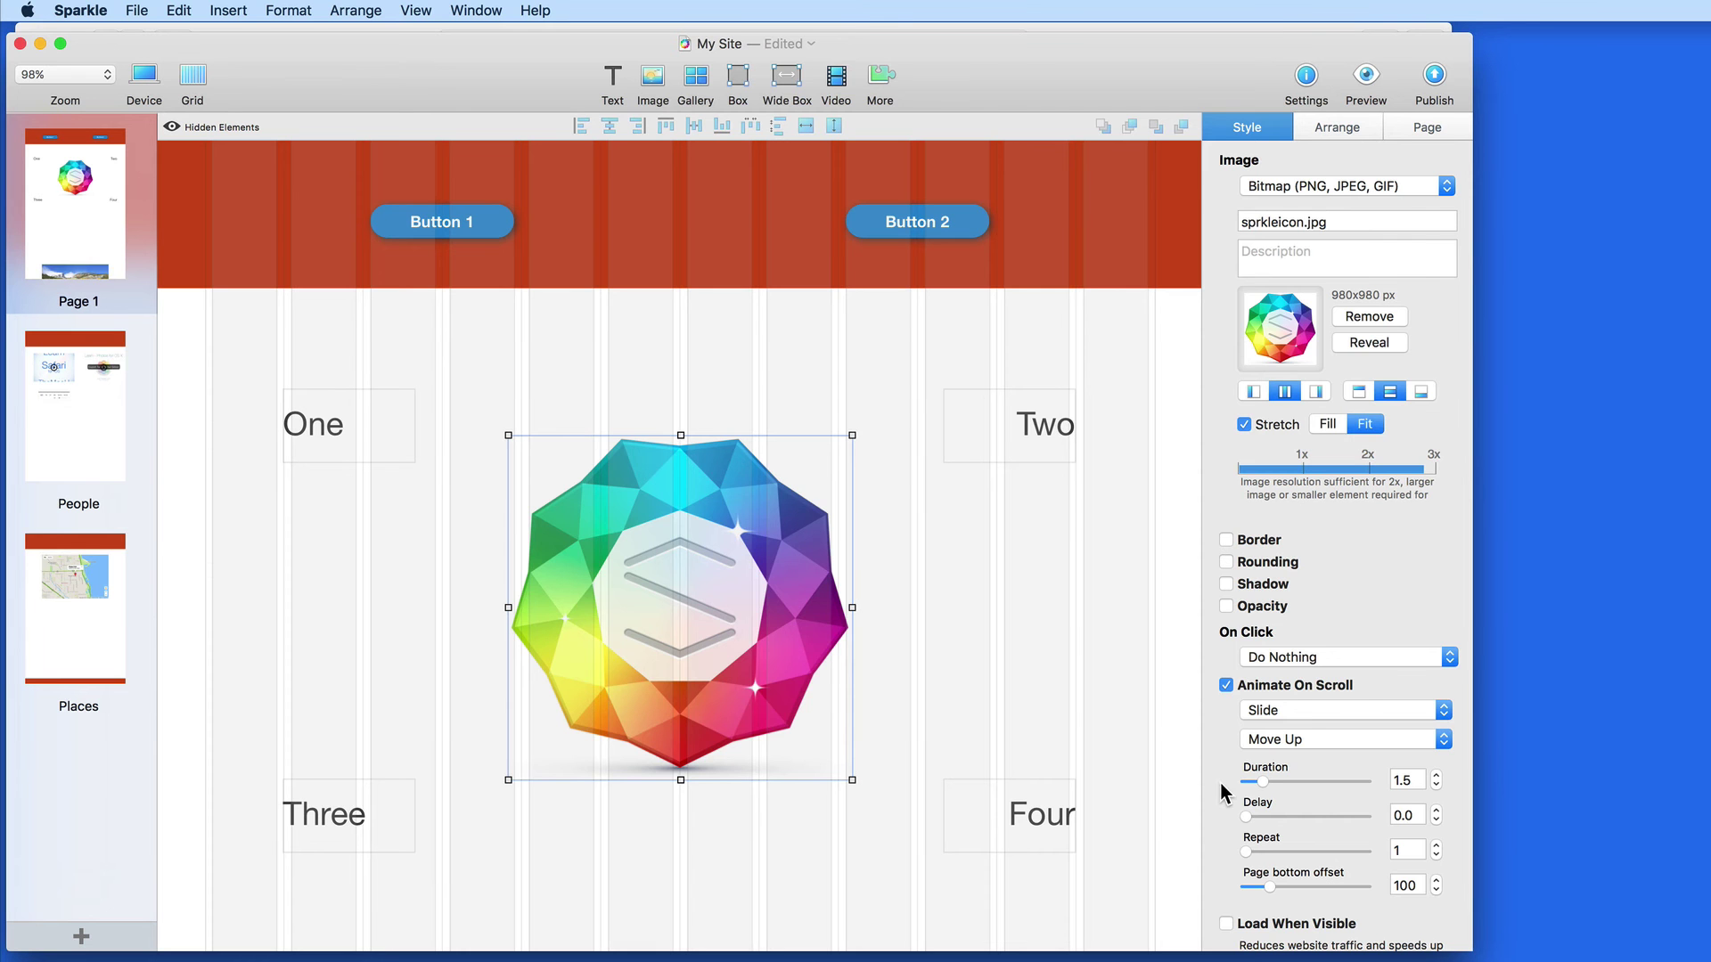
{"action": "left_click", "coordinate": [436, 223]}
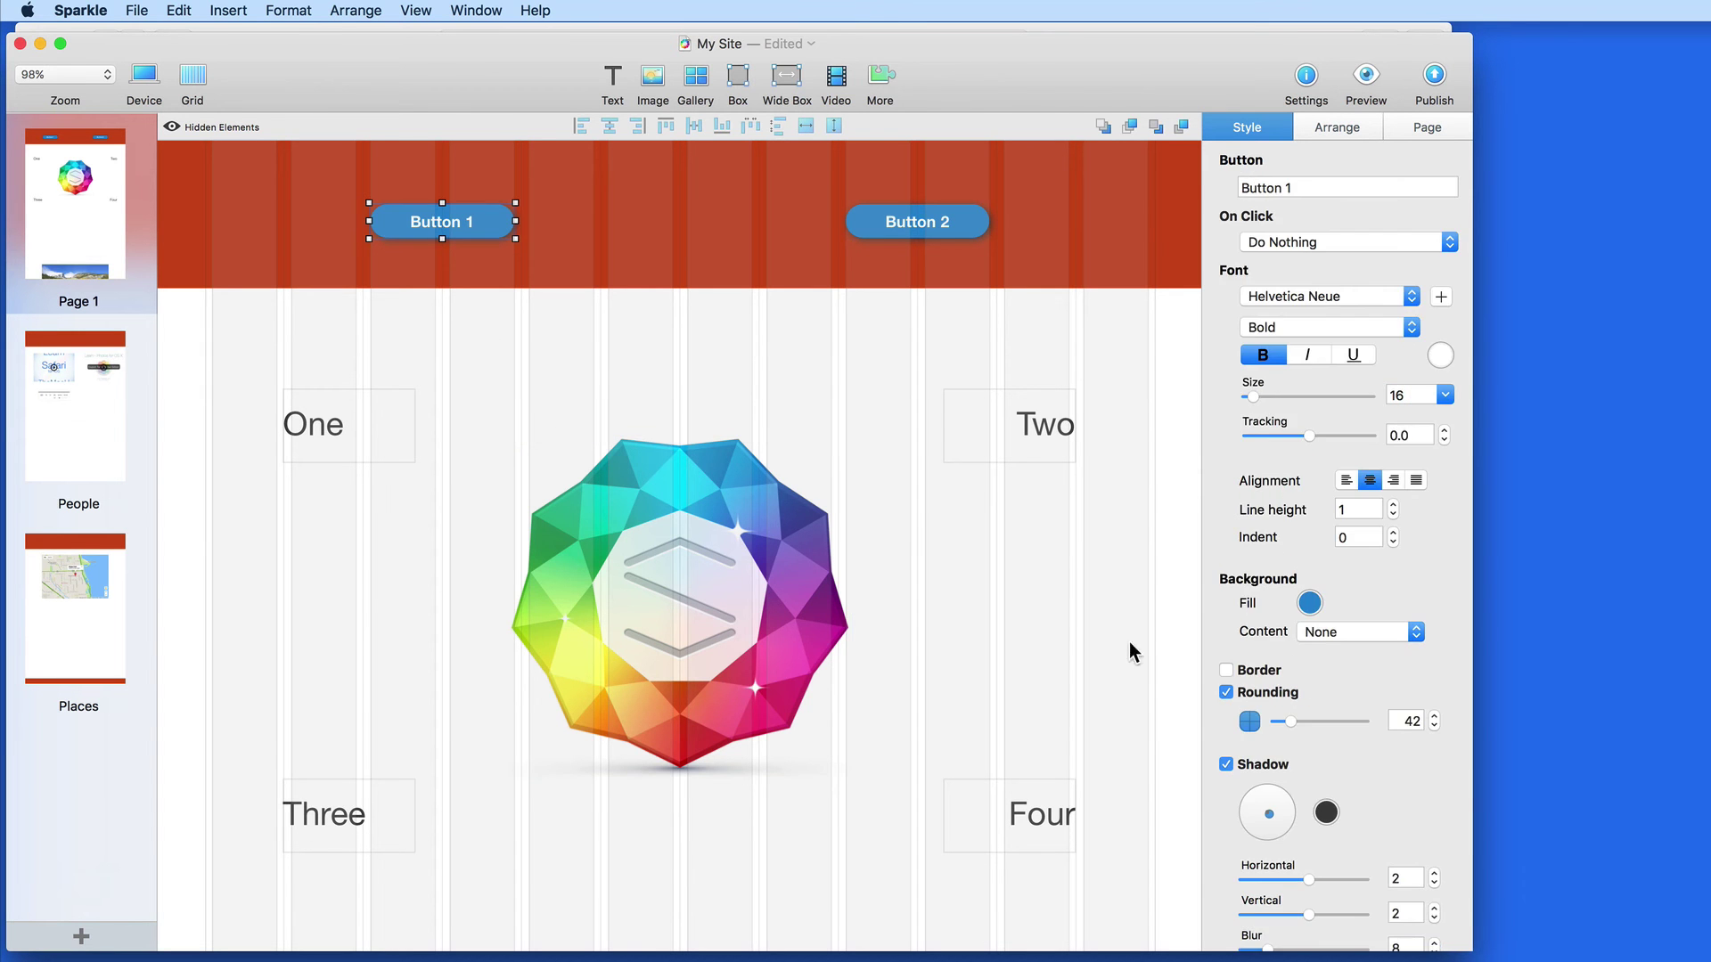
{"action": "scroll", "coordinate": [1247, 766], "scroll_direction": "down", "scroll_amount": 10}
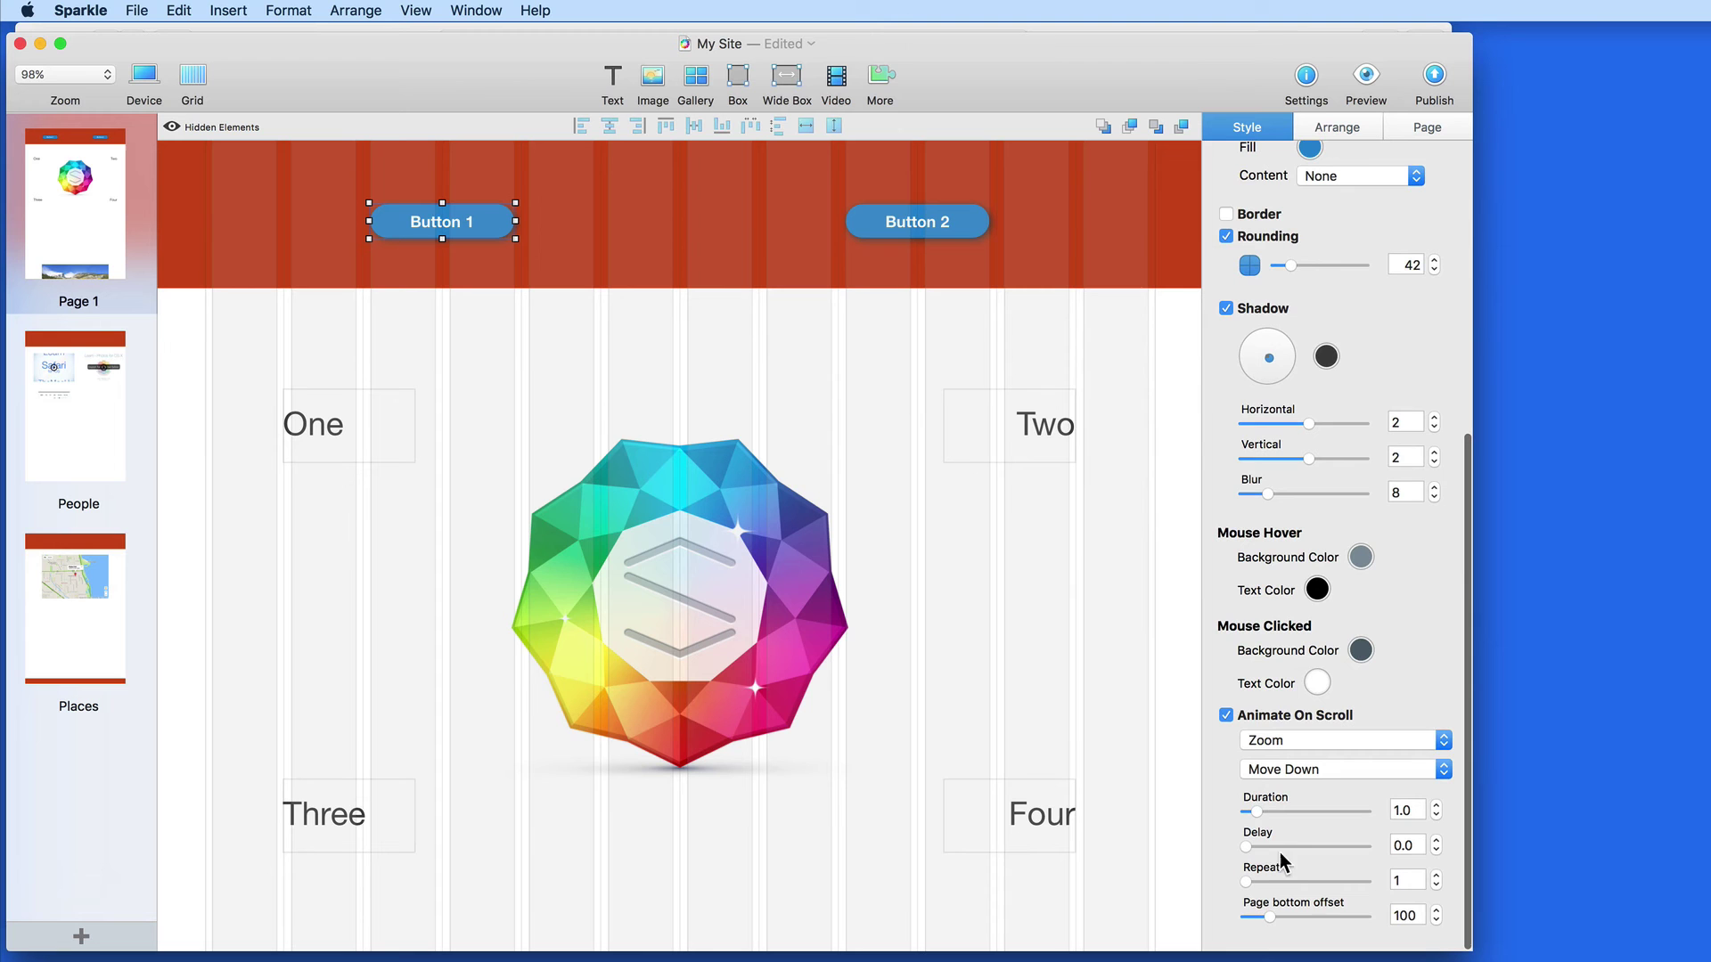
{"action": "double_click", "coordinate": [1415, 847]}
{"action": "type", "text": "1.5"}
{"action": "key", "text": "Return"}
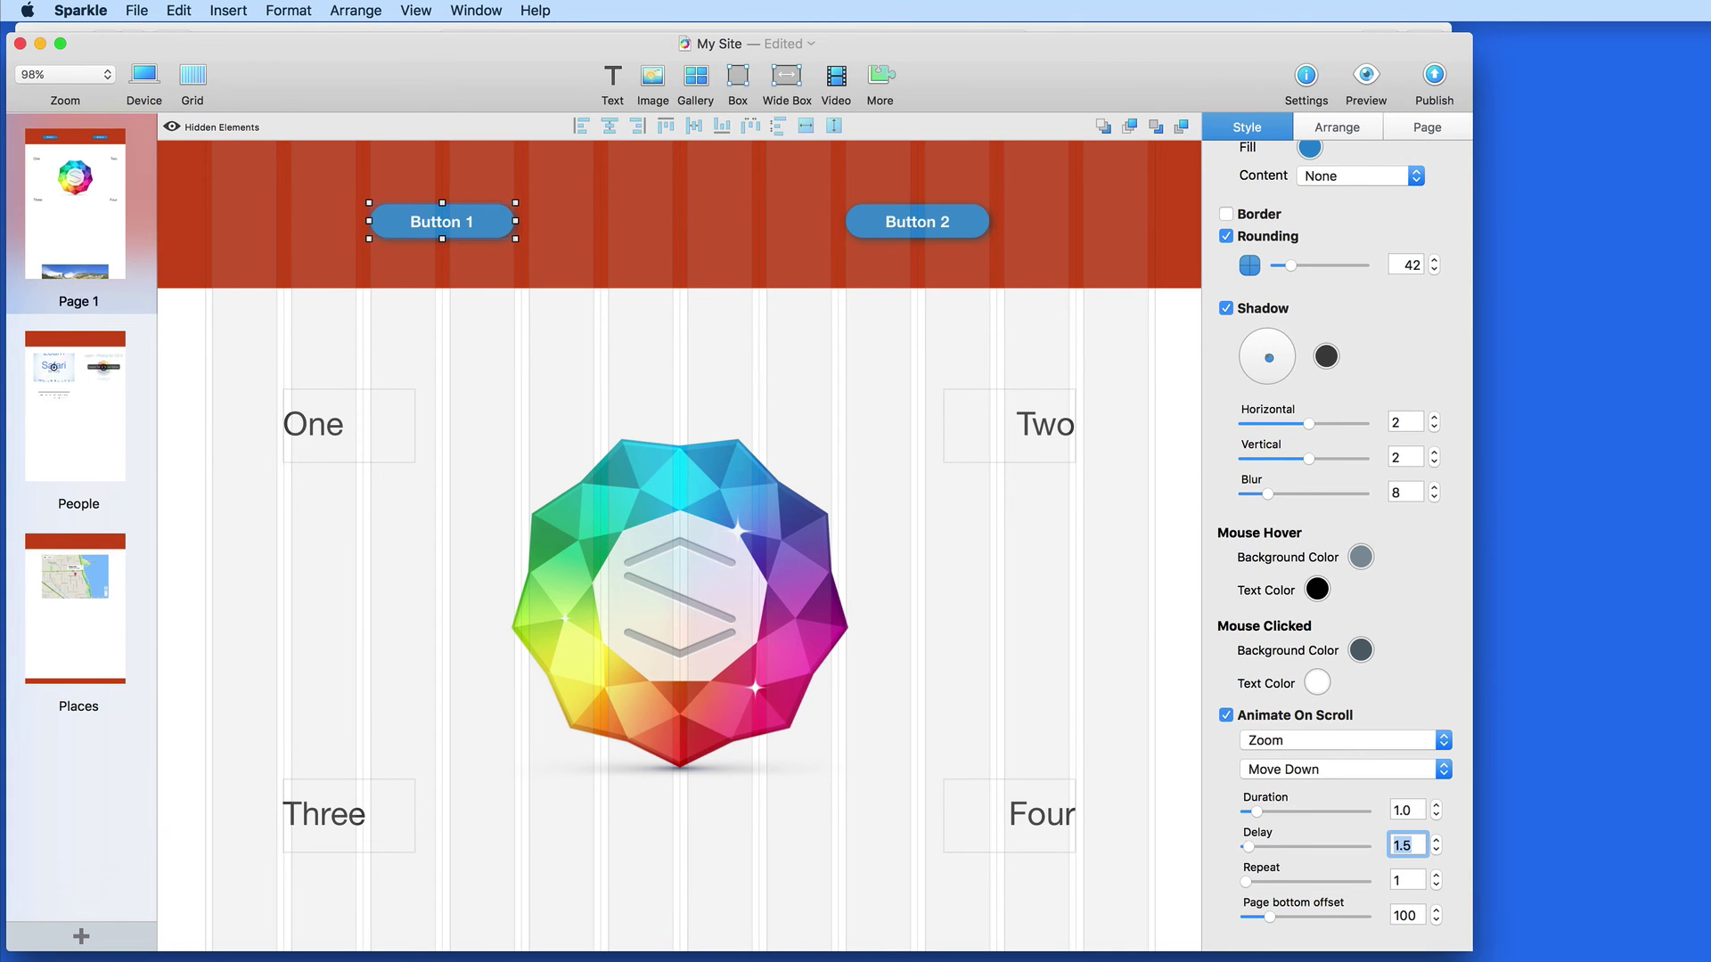
- Give Button 2's animation a 1.5 s delay and a 3.0 s duration
{"action": "left_click", "coordinate": [901, 219]}
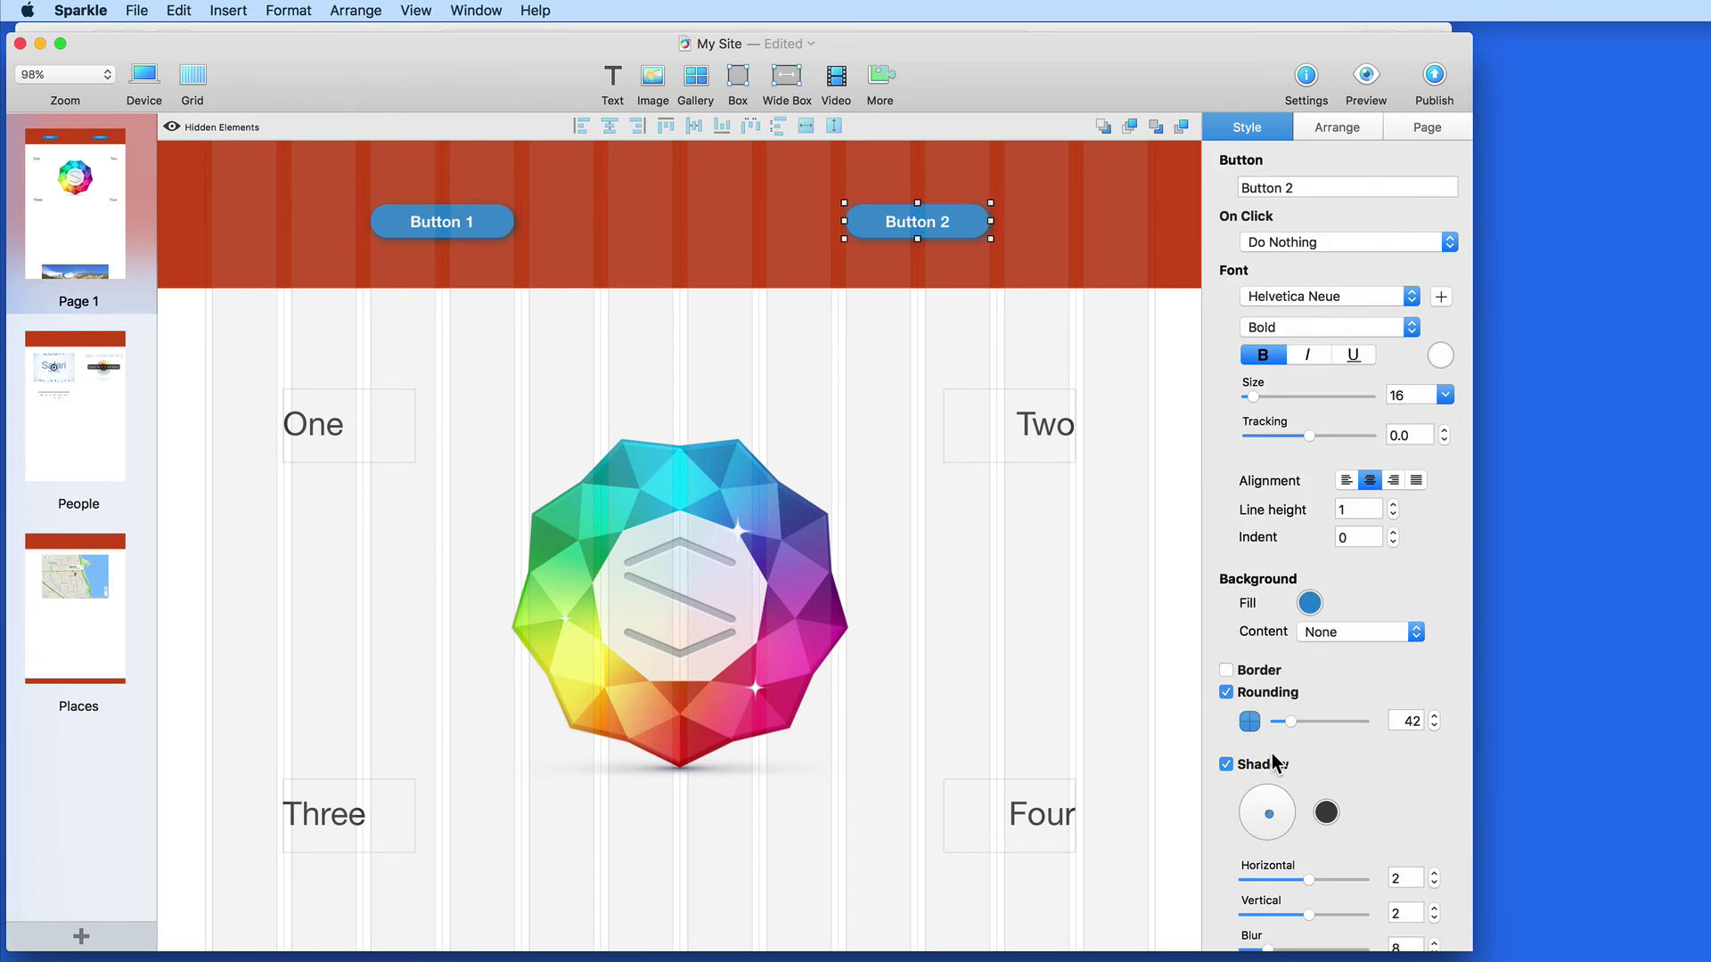
{"action": "scroll", "coordinate": [1279, 764], "scroll_direction": "down", "scroll_amount": 10}
{"action": "double_click", "coordinate": [1406, 845]}
{"action": "type", "text": "1.5"}
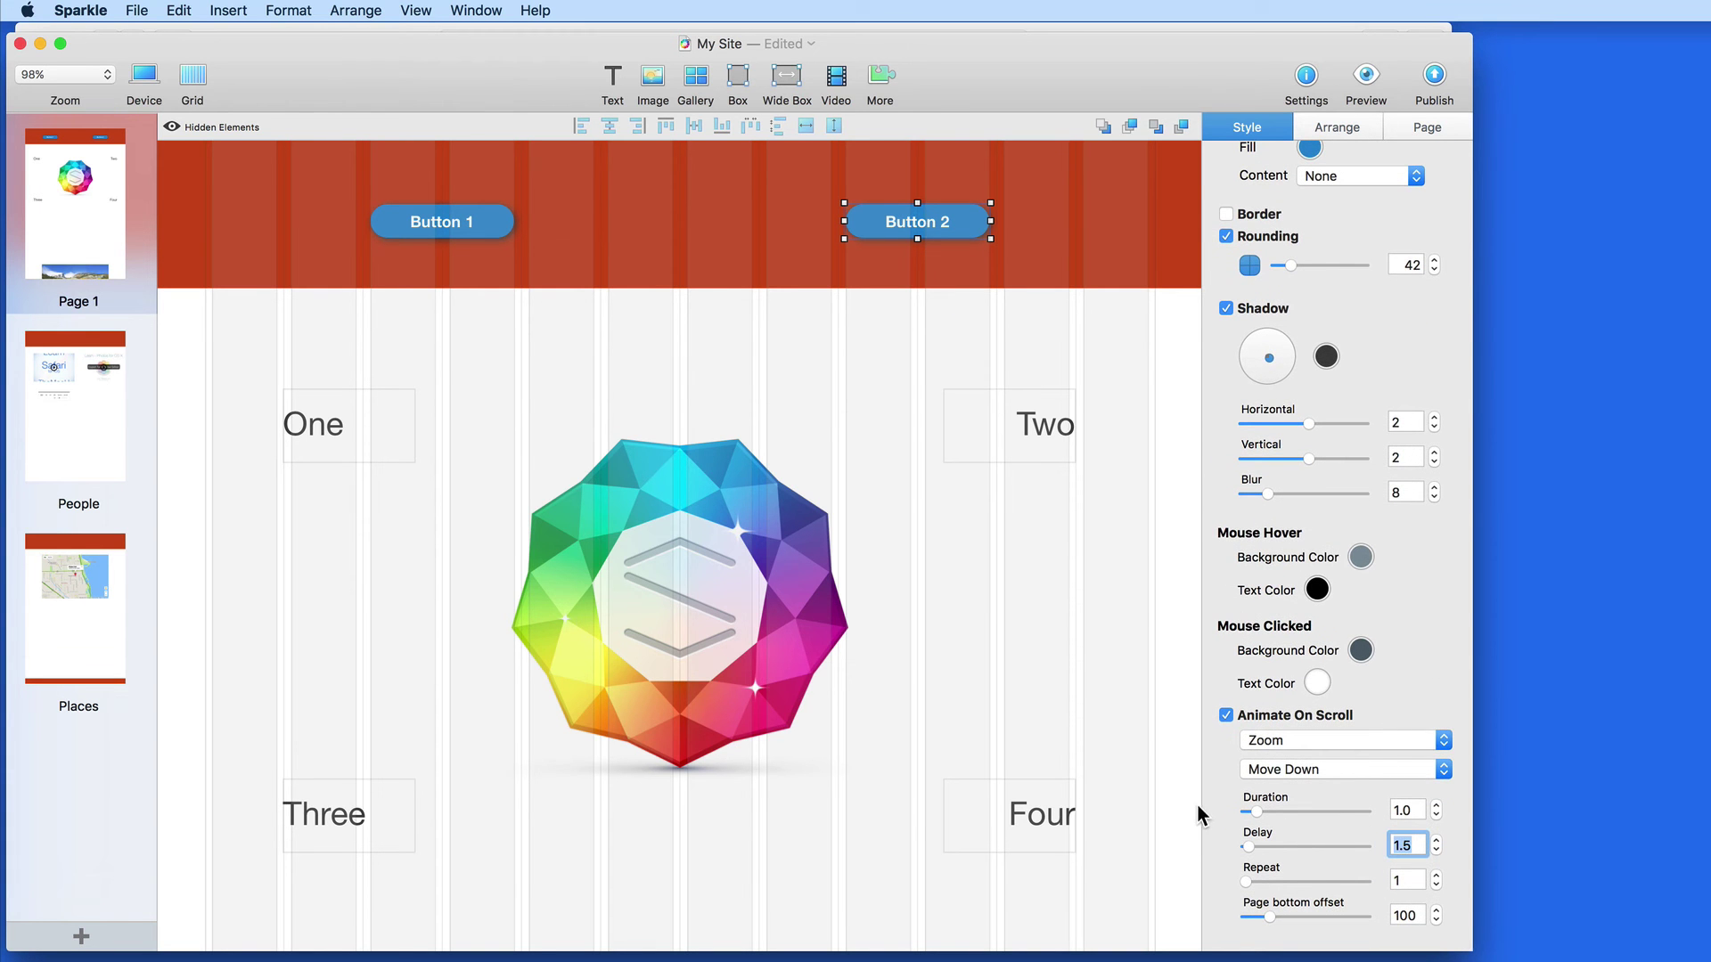
{"action": "double_click", "coordinate": [1405, 808]}
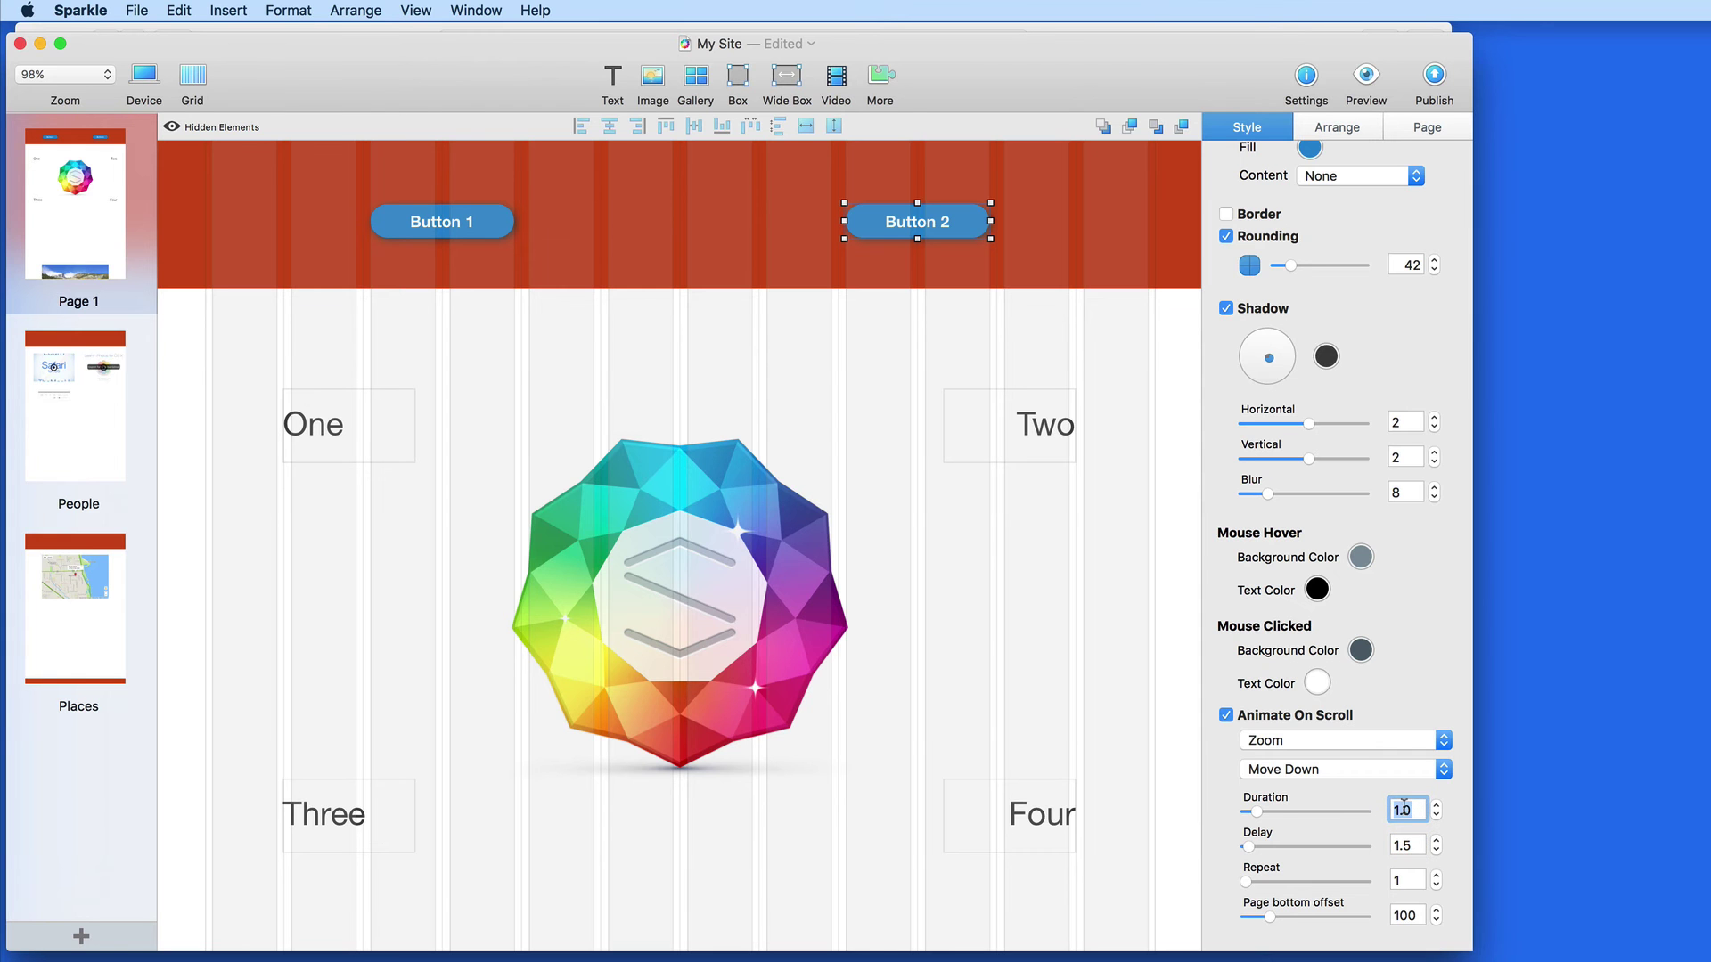
{"action": "type", "text": "3.0"}
{"action": "key", "text": "Return"}
- Set Button 1's animation duration to 3.0 s
{"action": "left_click", "coordinate": [447, 234]}
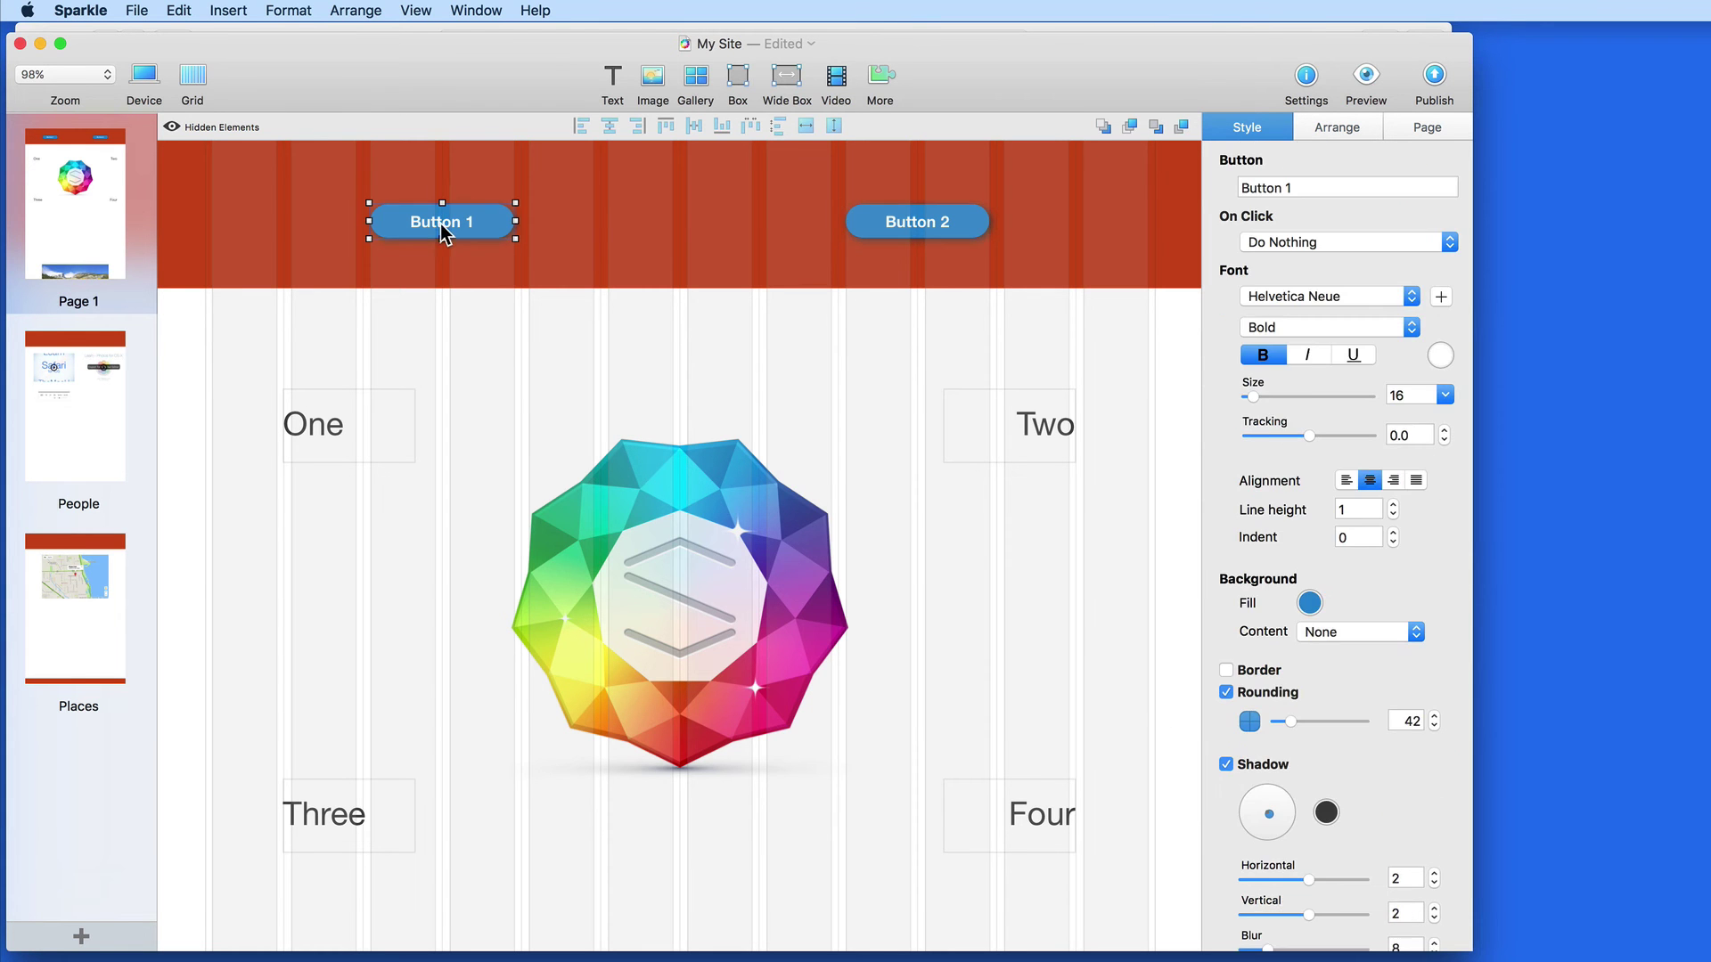
{"action": "scroll", "coordinate": [1381, 880], "scroll_direction": "down", "scroll_amount": 5}
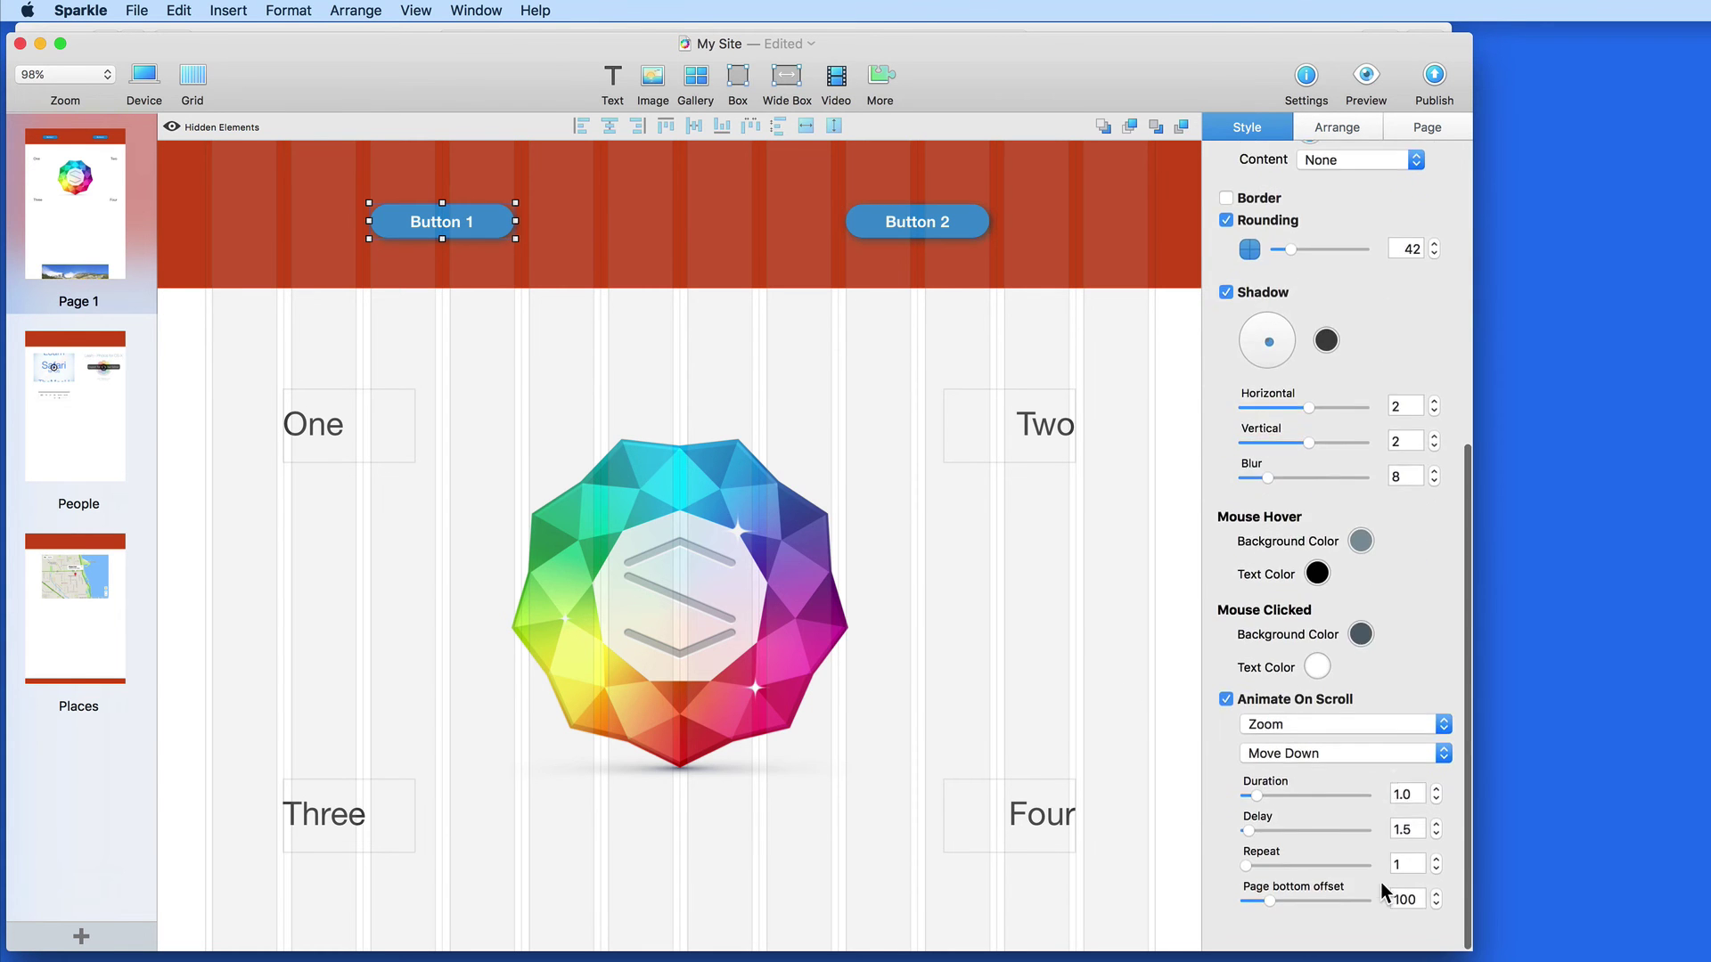
{"action": "left_click", "coordinate": [1397, 809]}
{"action": "type", "text": "3.0"}
{"action": "key", "text": "Return"}
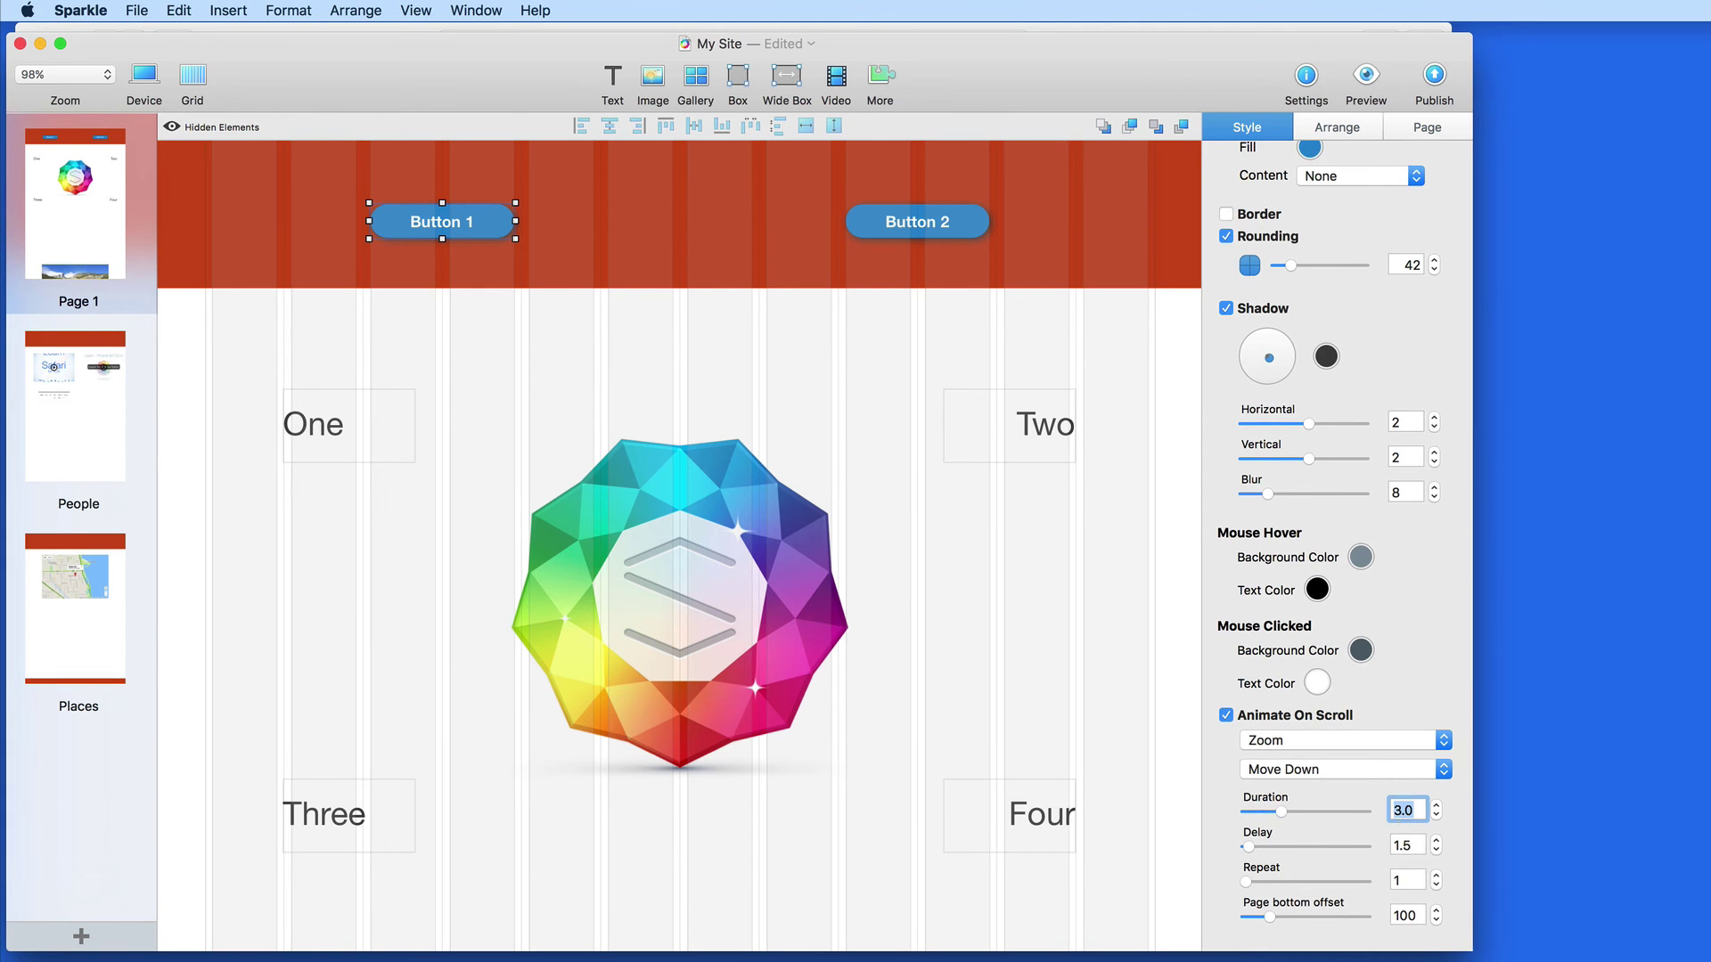
- Give text boxes One and Two scroll-animation delays of 4.5 and 5.5 seconds
{"action": "left_click", "coordinate": [360, 456]}
{"action": "scroll", "coordinate": [1226, 839], "scroll_direction": "down", "scroll_amount": 1}
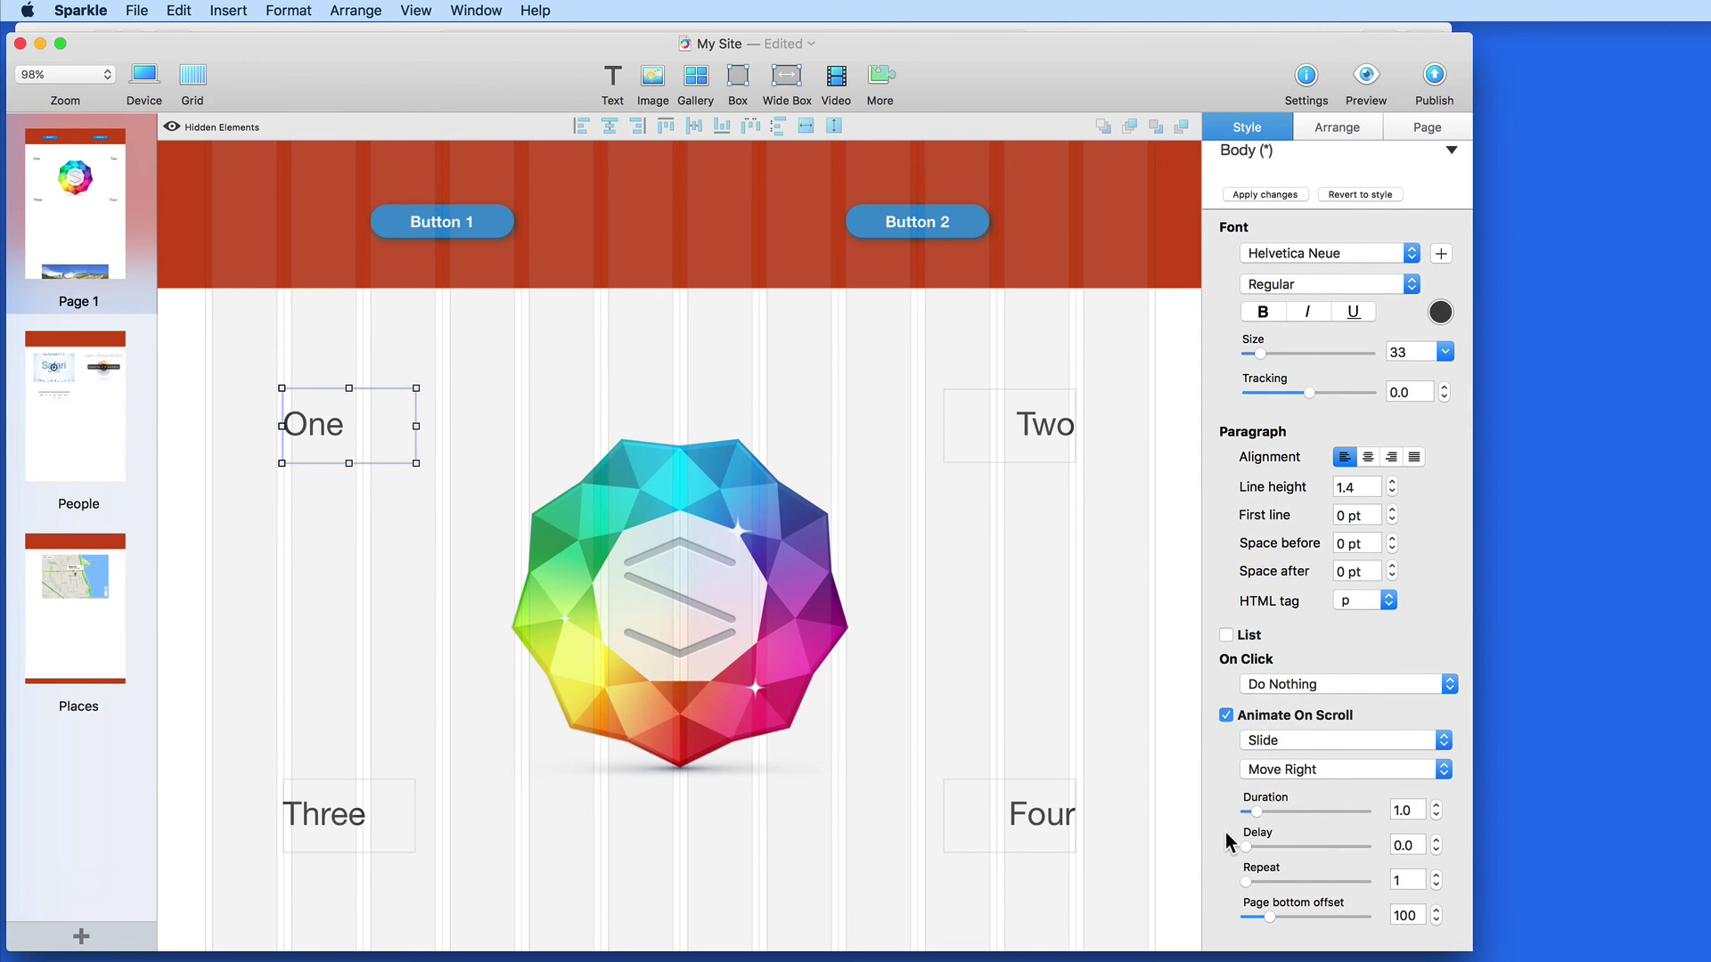
{"action": "left_click", "coordinate": [1416, 846]}
{"action": "type", "text": "4.5"}
{"action": "key", "text": "Return"}
{"action": "left_click", "coordinate": [1024, 438]}
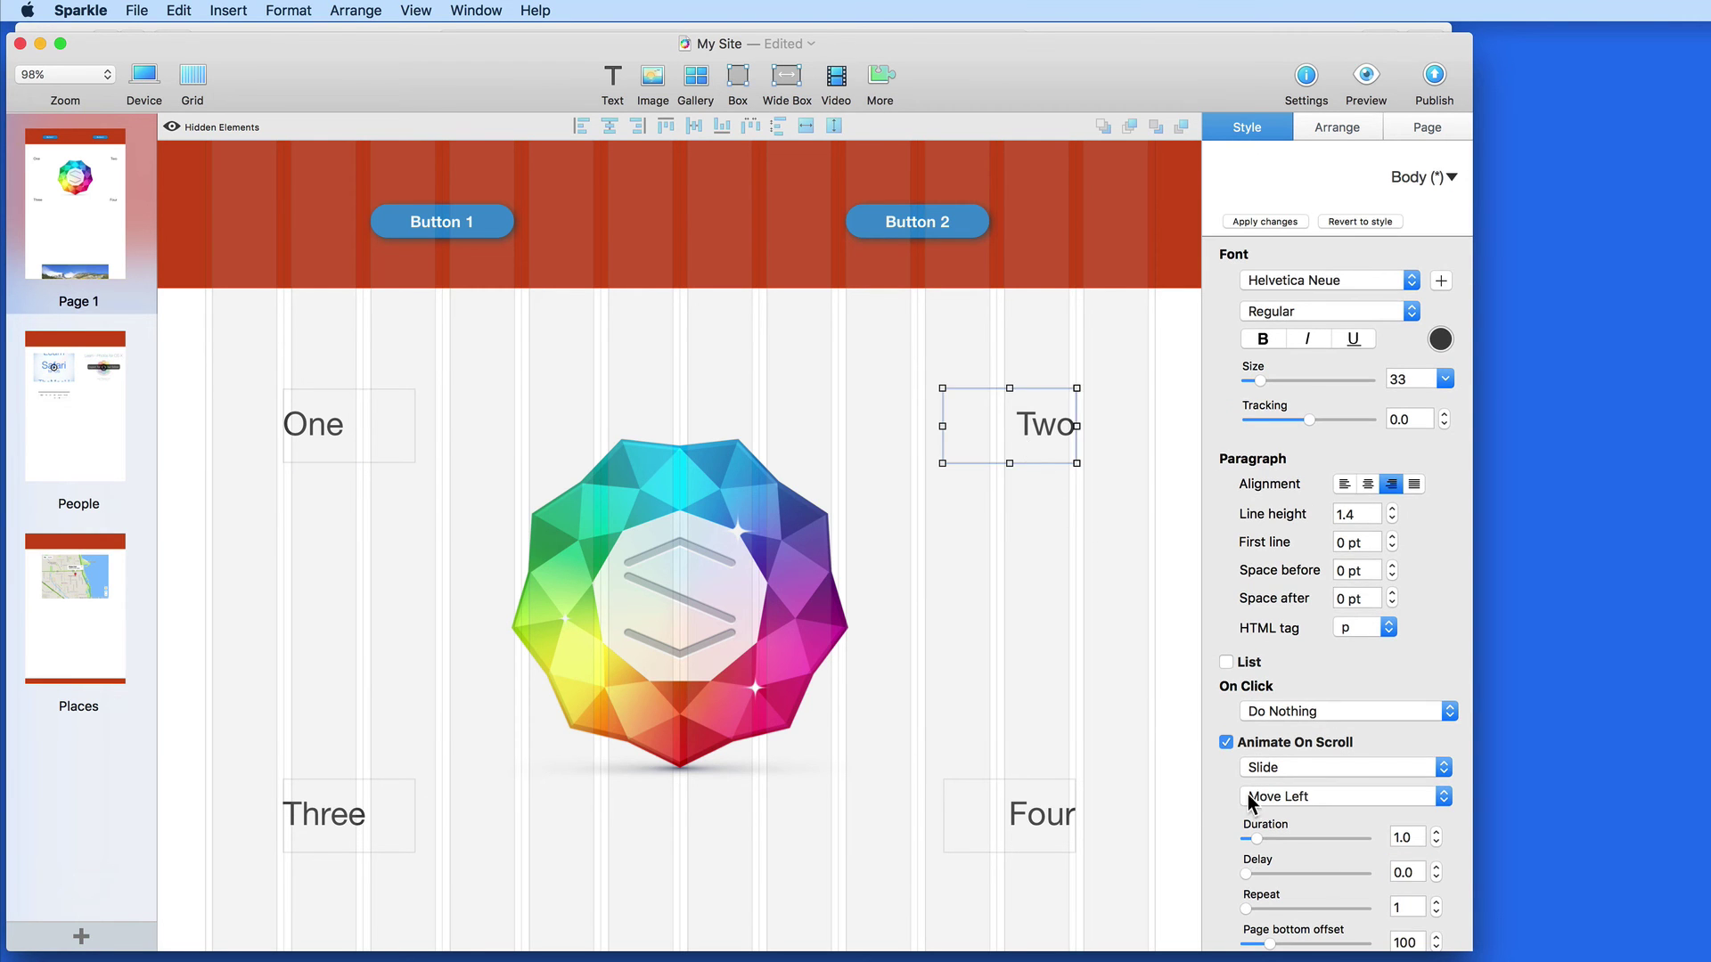
{"action": "left_click", "coordinate": [1403, 873]}
{"action": "type", "text": "5.5"}
{"action": "key", "text": "Return"}
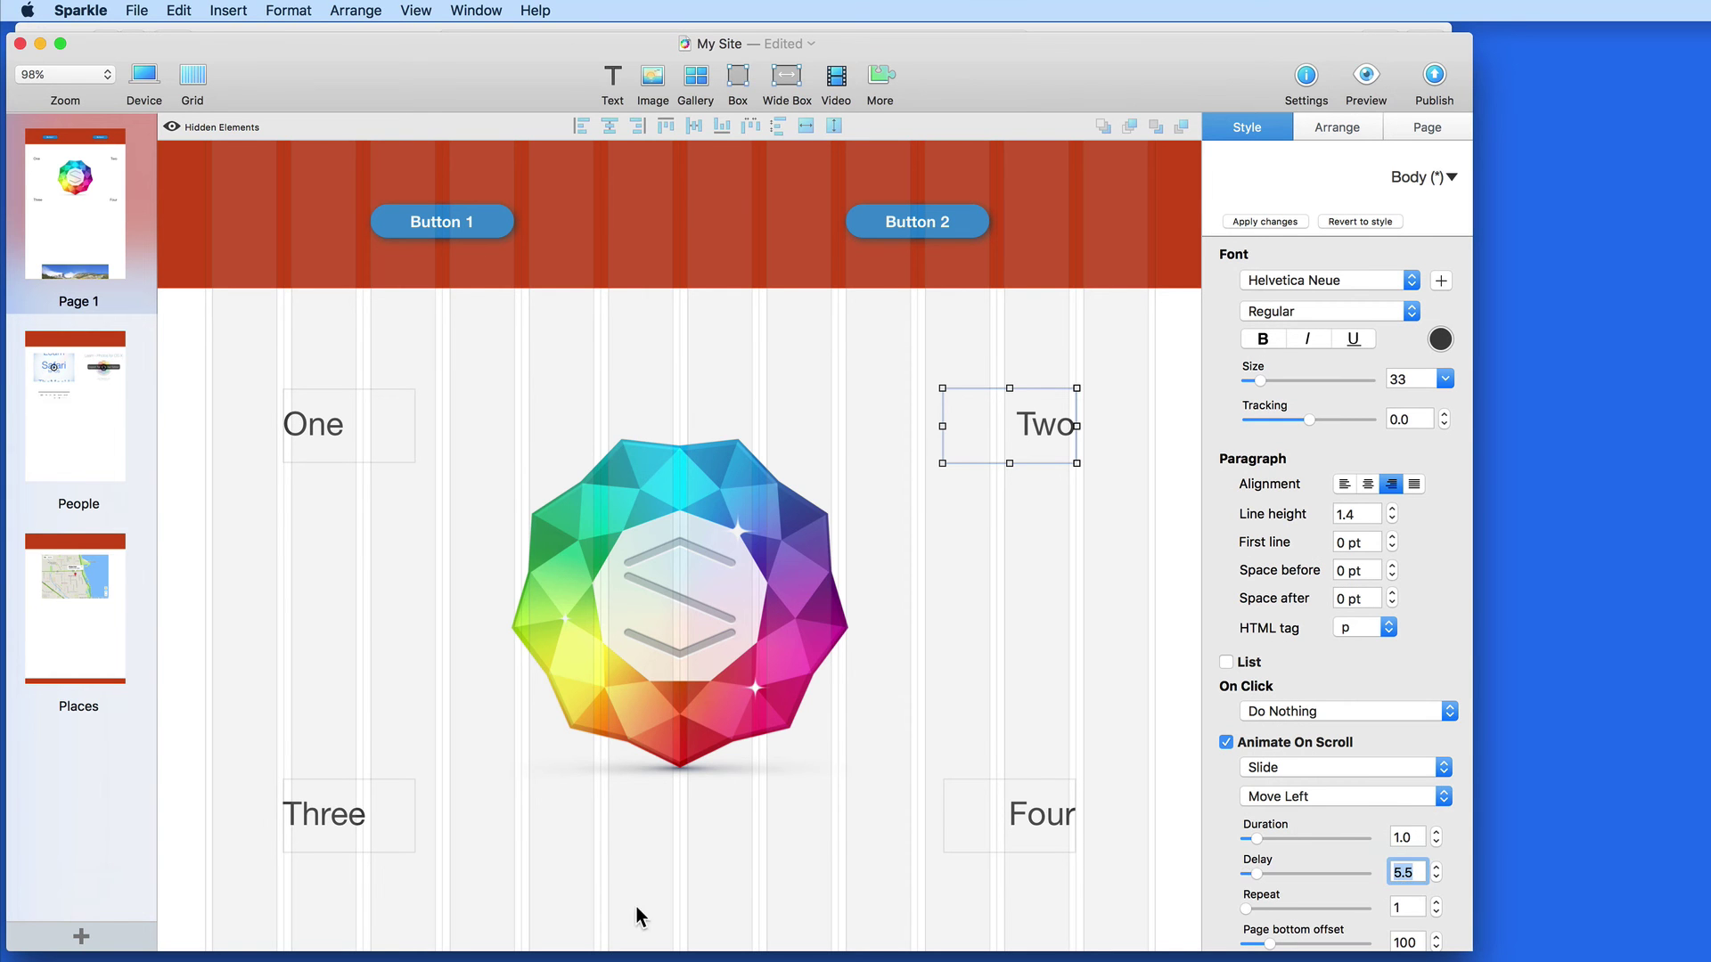
- Set the Three and Four delays to 6.5 and 7.5 seconds, then preview in Safari
{"action": "left_click", "coordinate": [389, 820]}
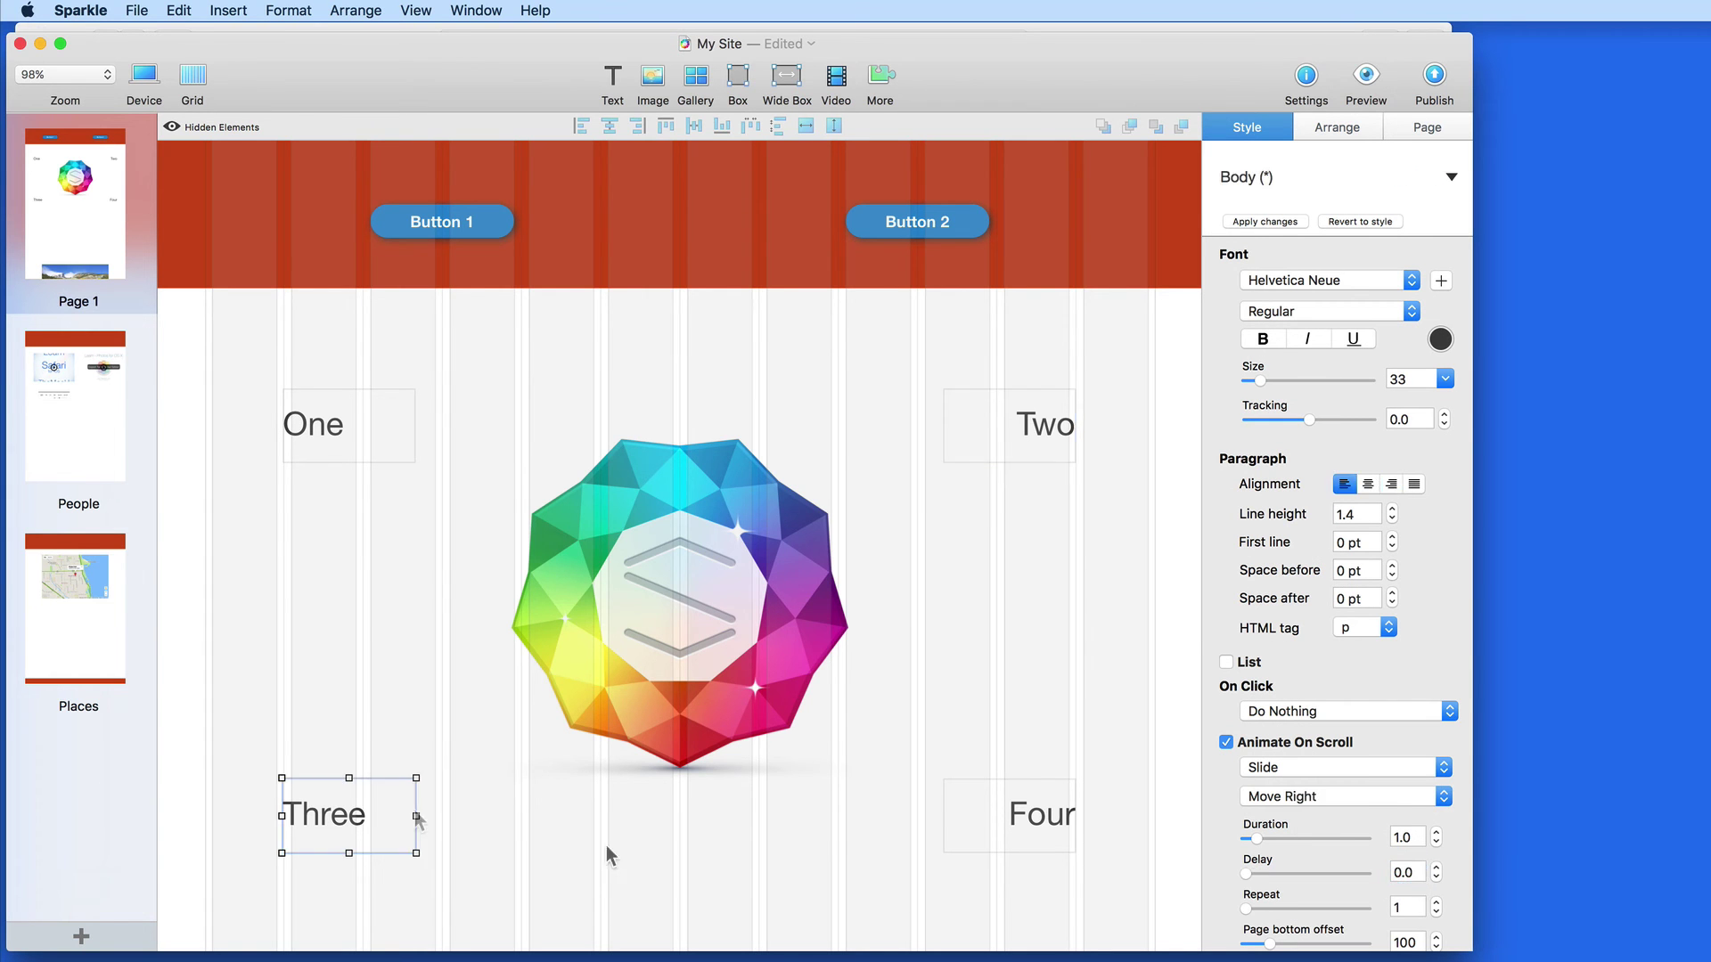
{"action": "left_click", "coordinate": [1395, 873]}
{"action": "left_click", "coordinate": [982, 830]}
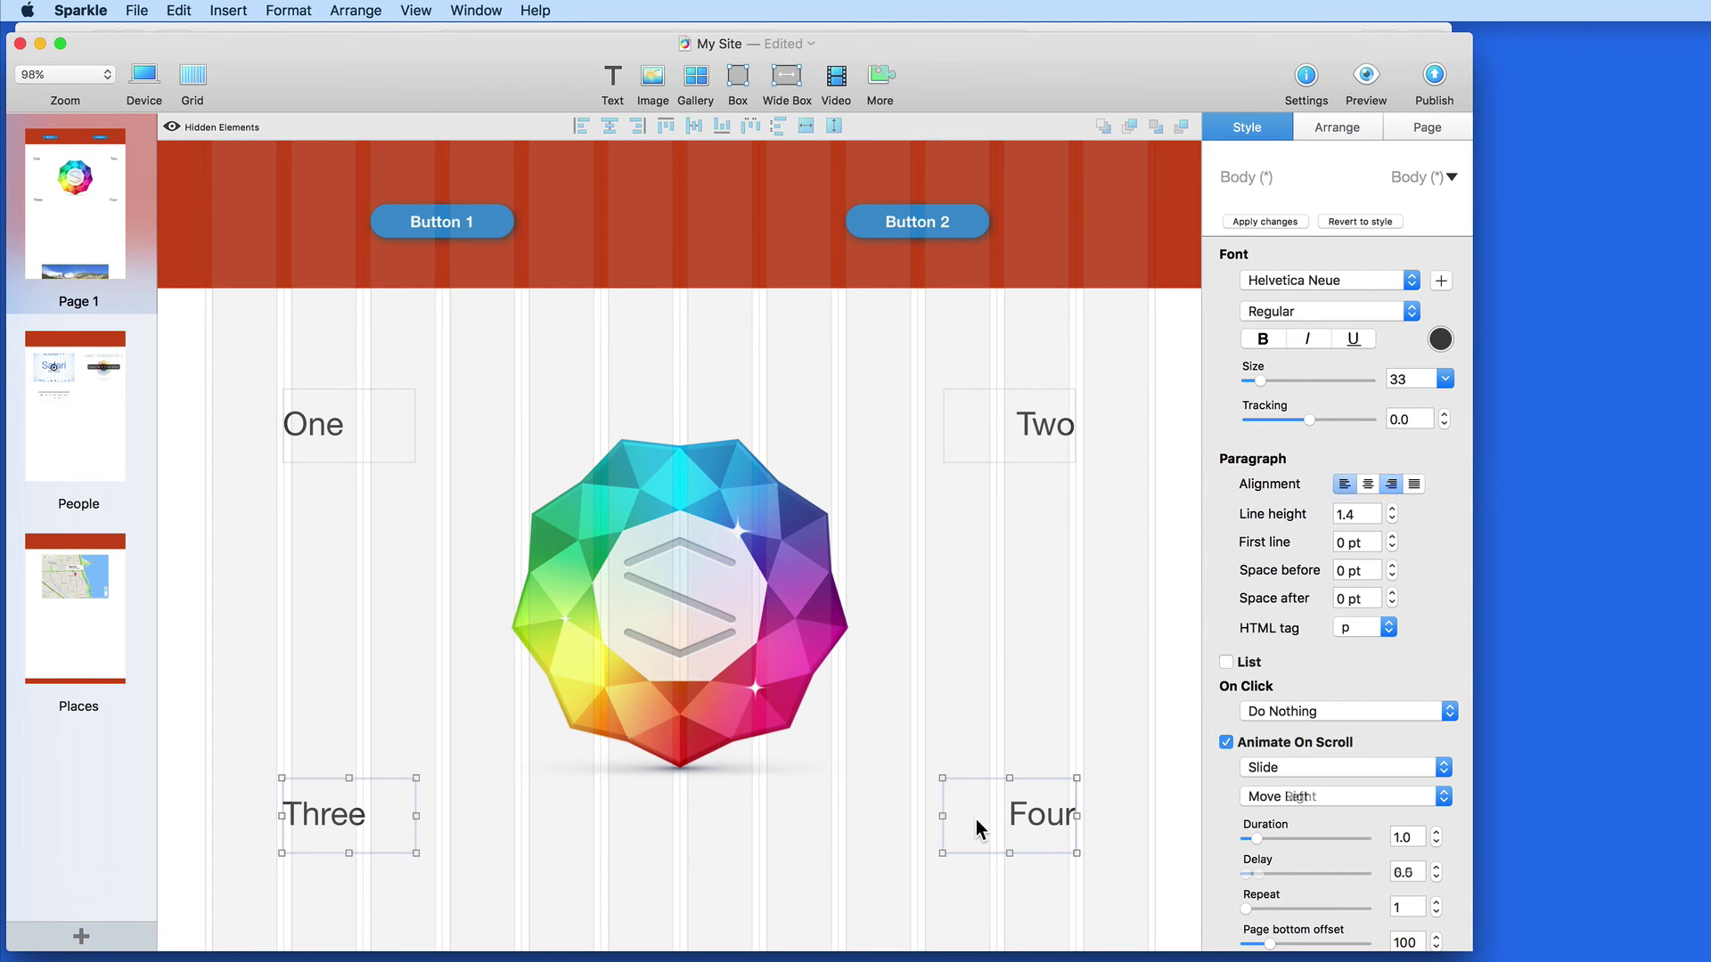
{"action": "left_click", "coordinate": [1403, 873]}
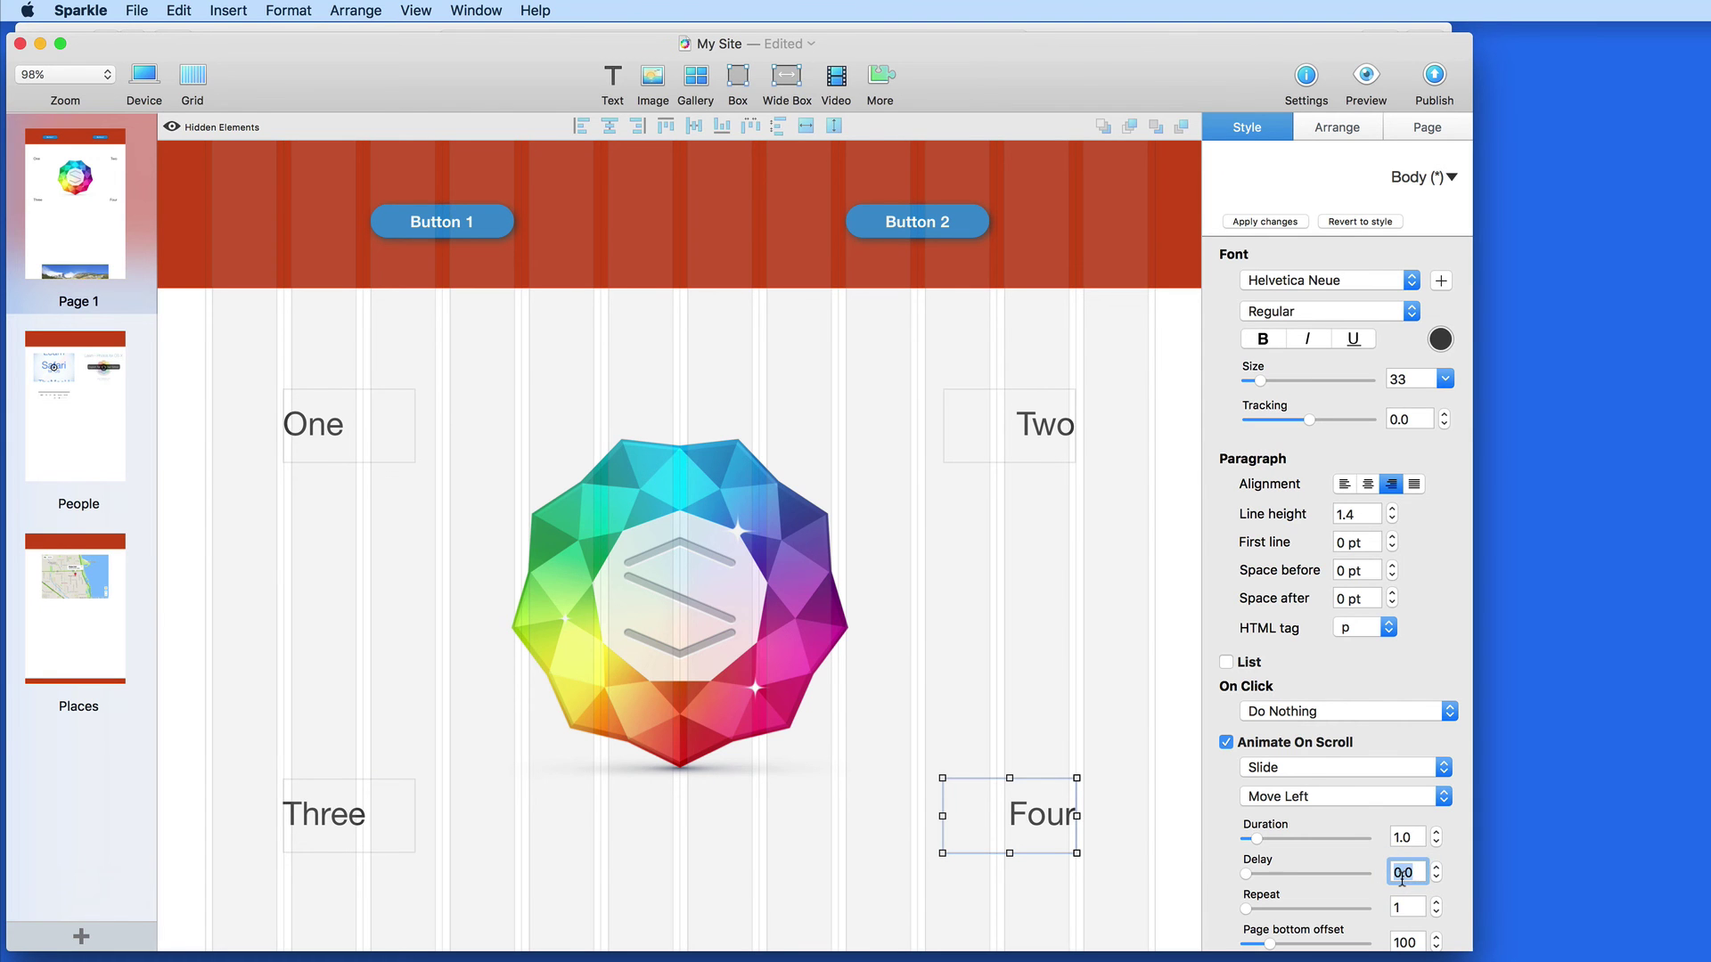
{"action": "key", "text": "Return"}
{"action": "left_click", "coordinate": [759, 786]}
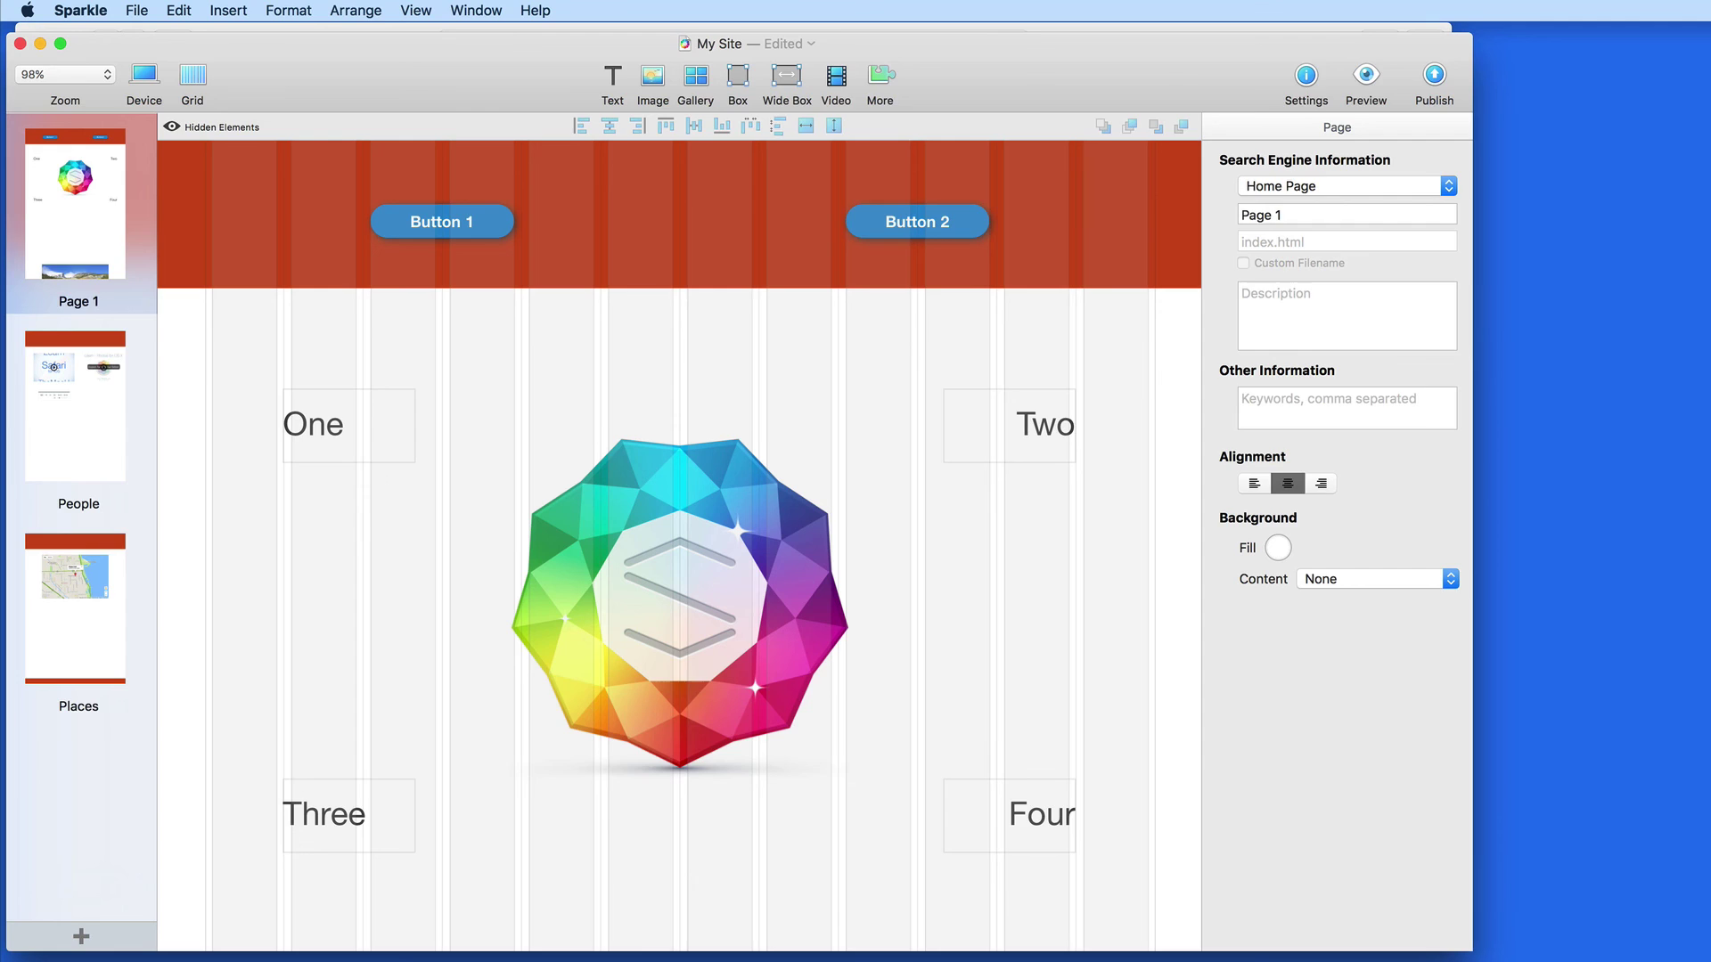
{"action": "key", "text": "super+r"}
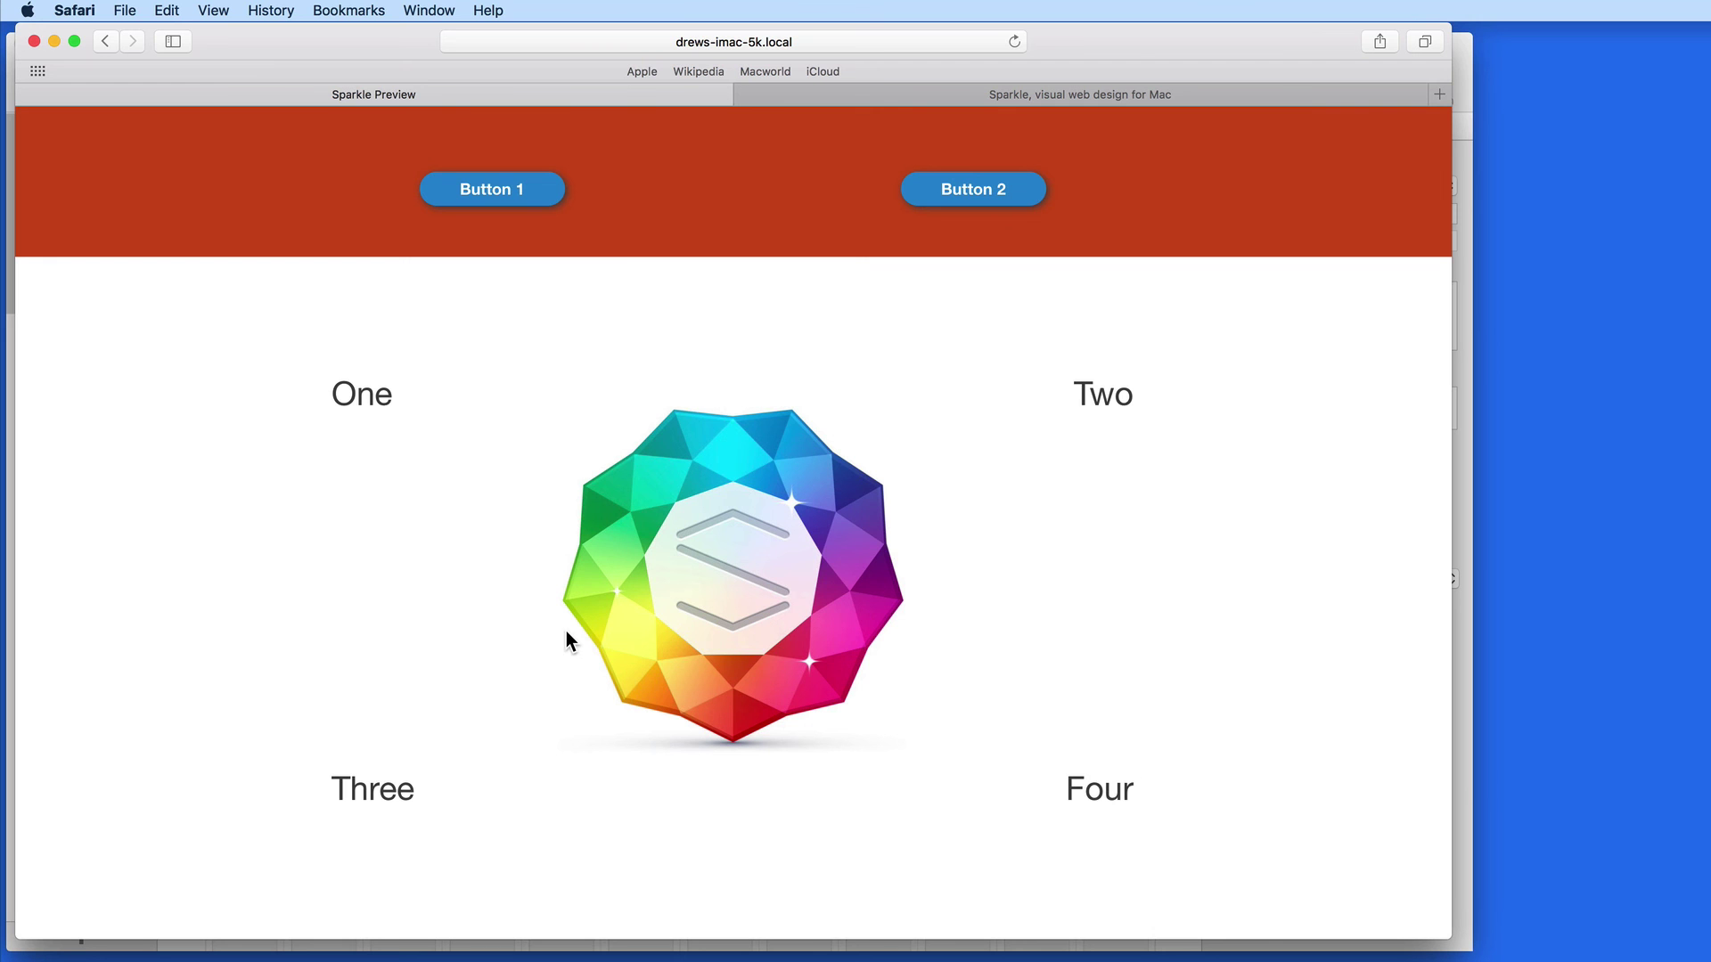
- Back in Sparkle, give text box Two a Fade effect moving in from the left edge
{"action": "left_click", "coordinate": [1462, 870]}
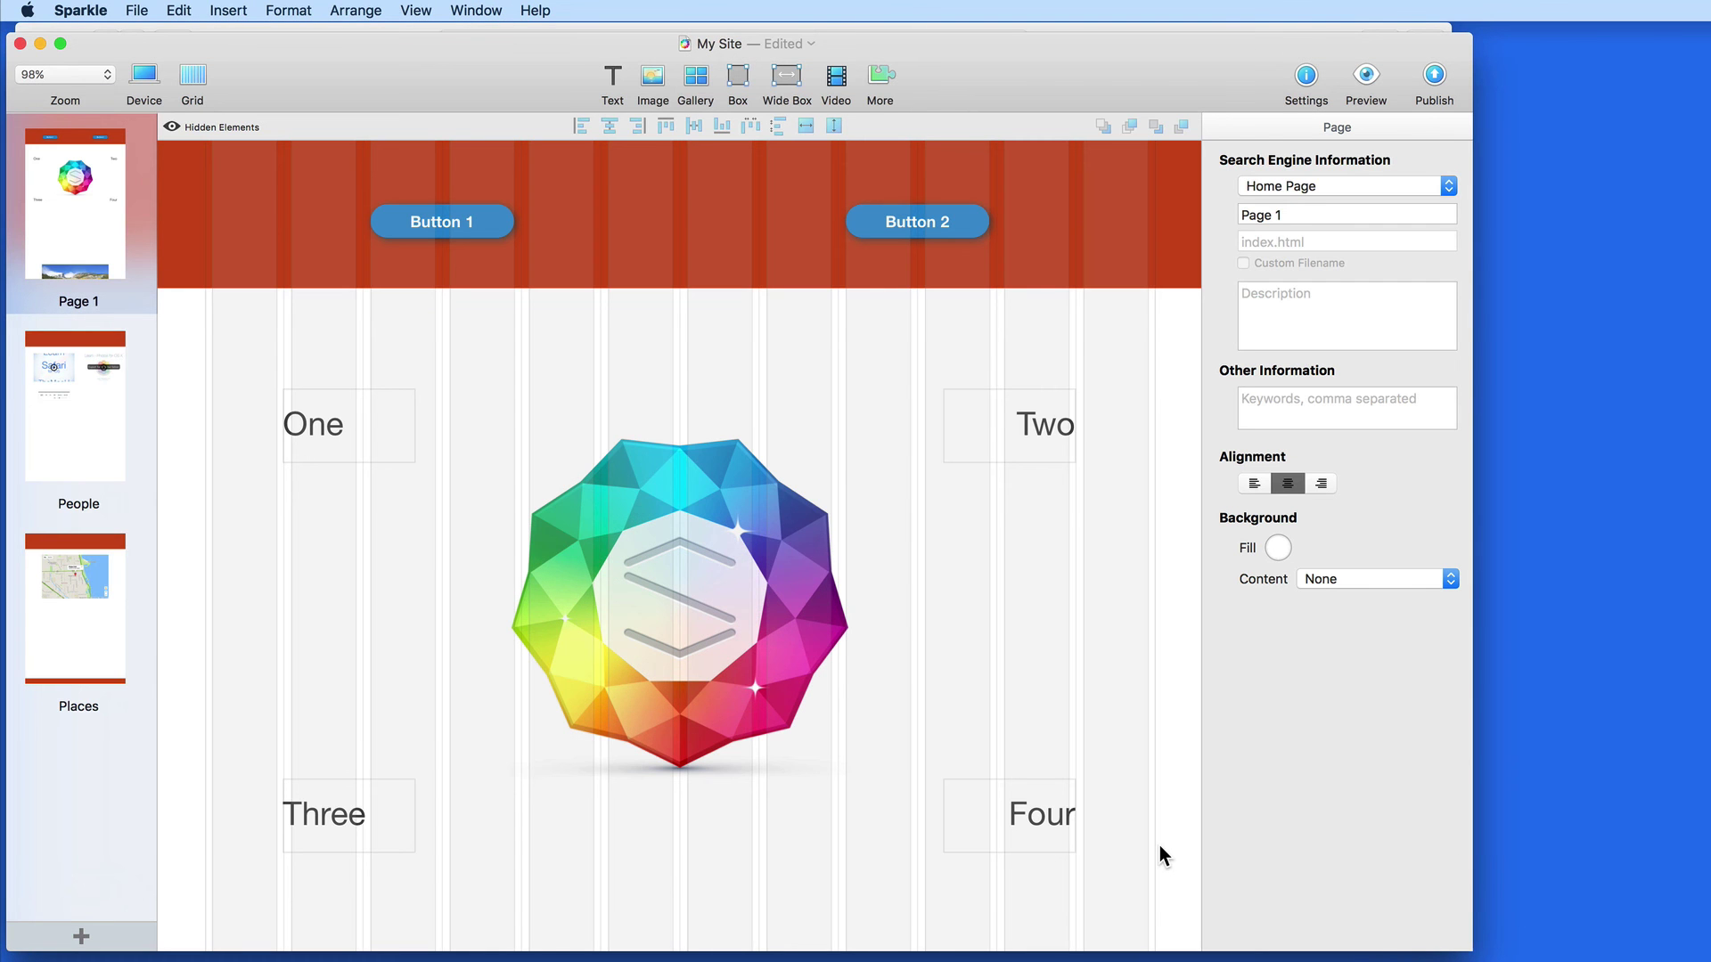
{"action": "left_click", "coordinate": [1025, 436]}
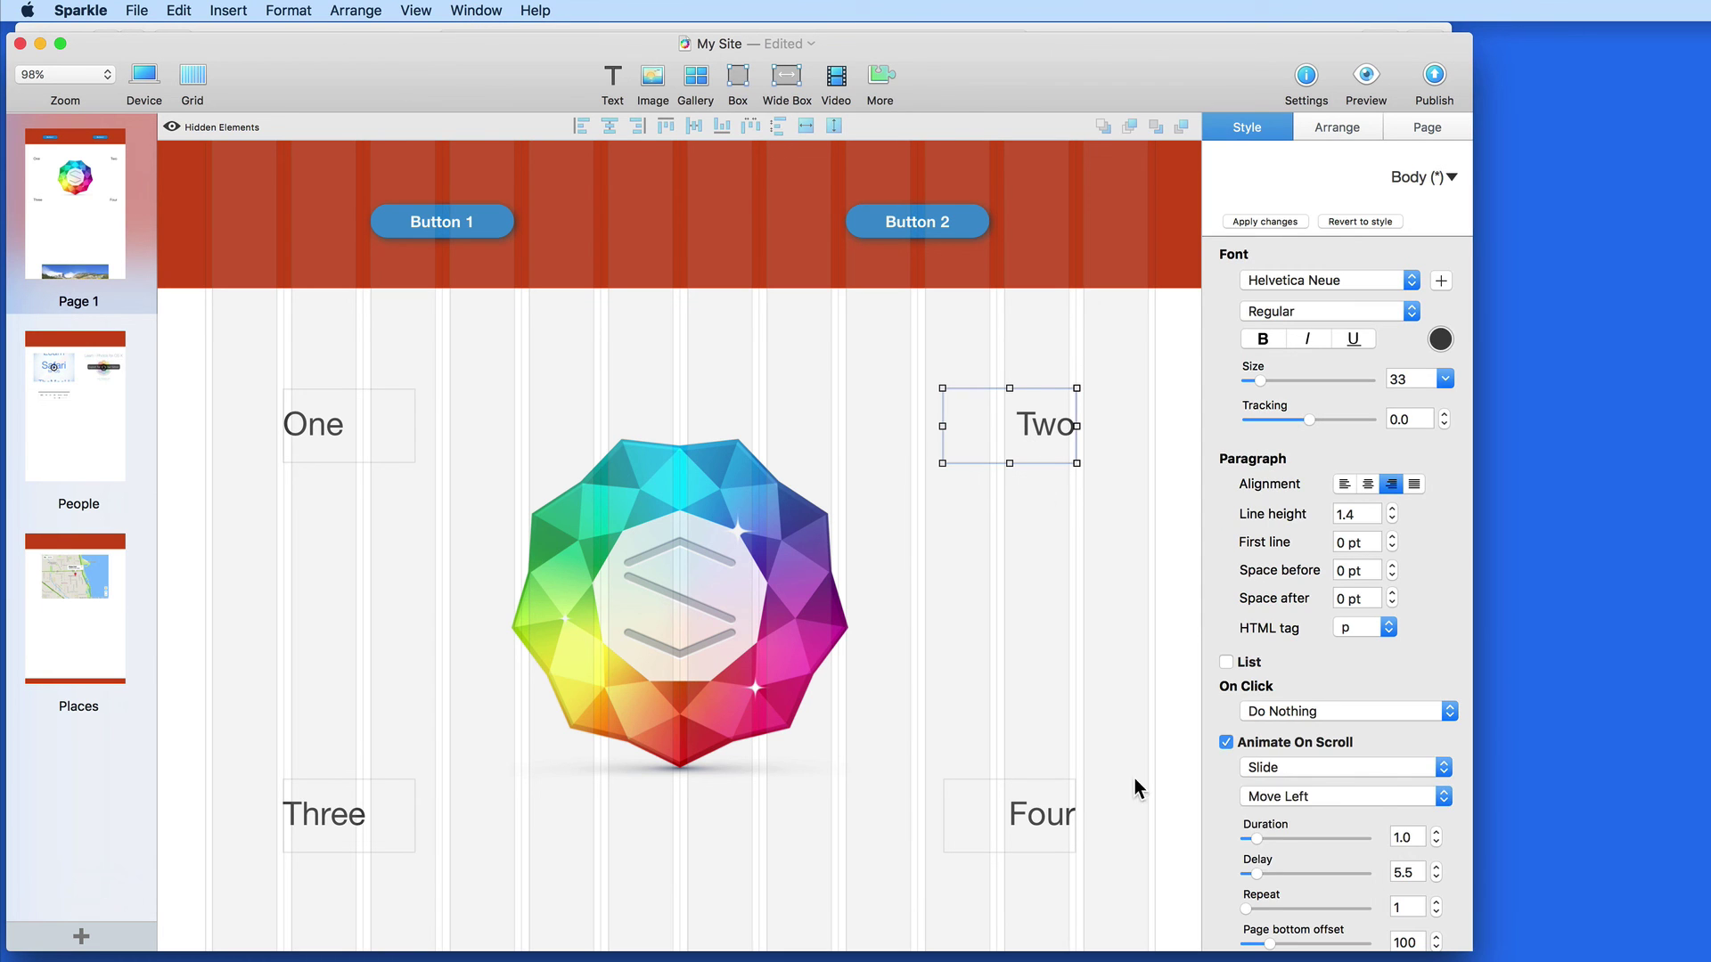
{"action": "left_click", "coordinate": [1324, 766]}
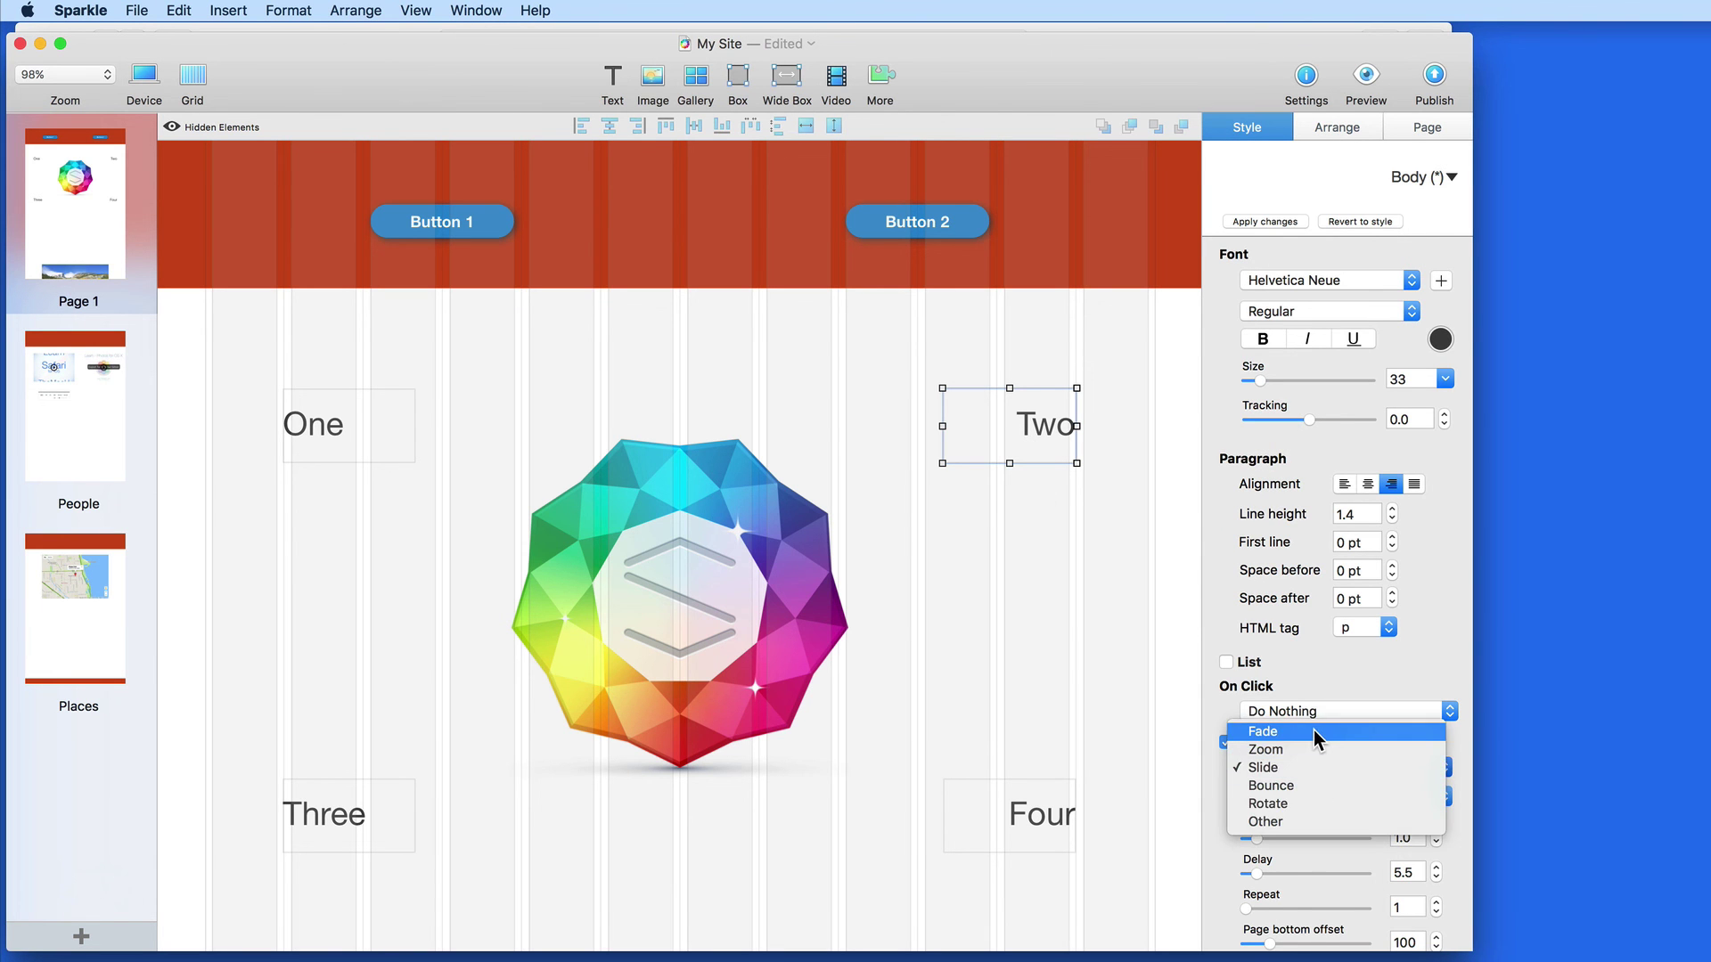
{"action": "left_click", "coordinate": [1313, 737]}
{"action": "left_click", "coordinate": [1334, 795]}
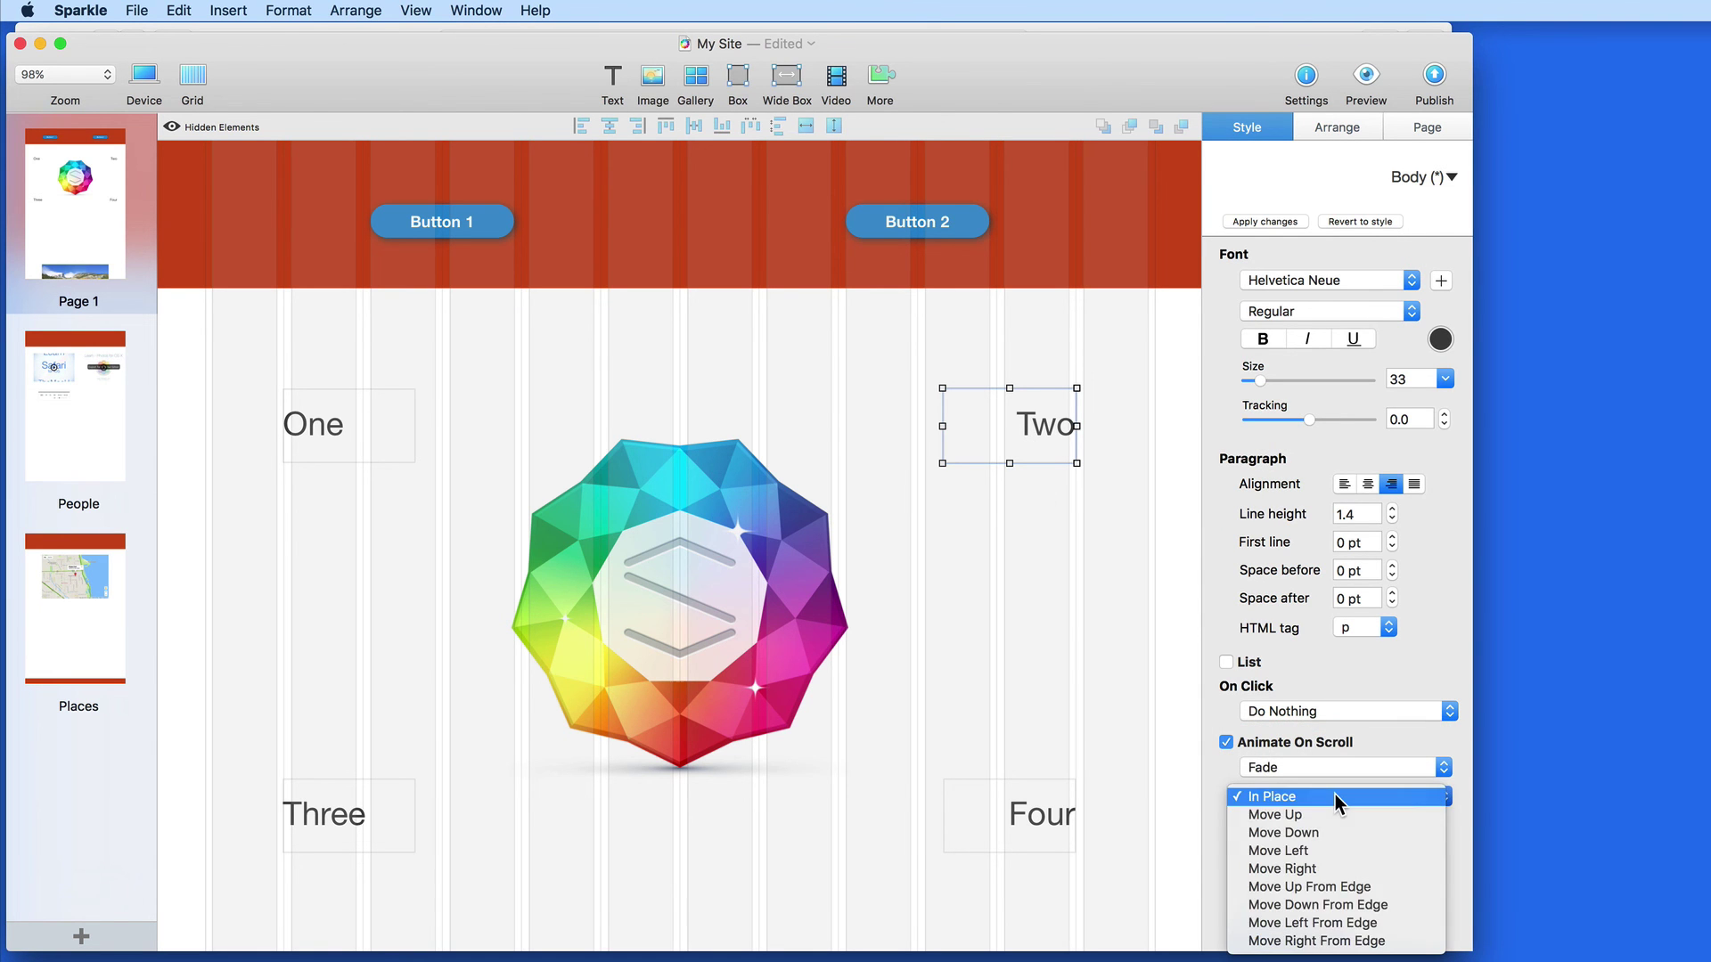
{"action": "left_click", "coordinate": [1327, 932]}
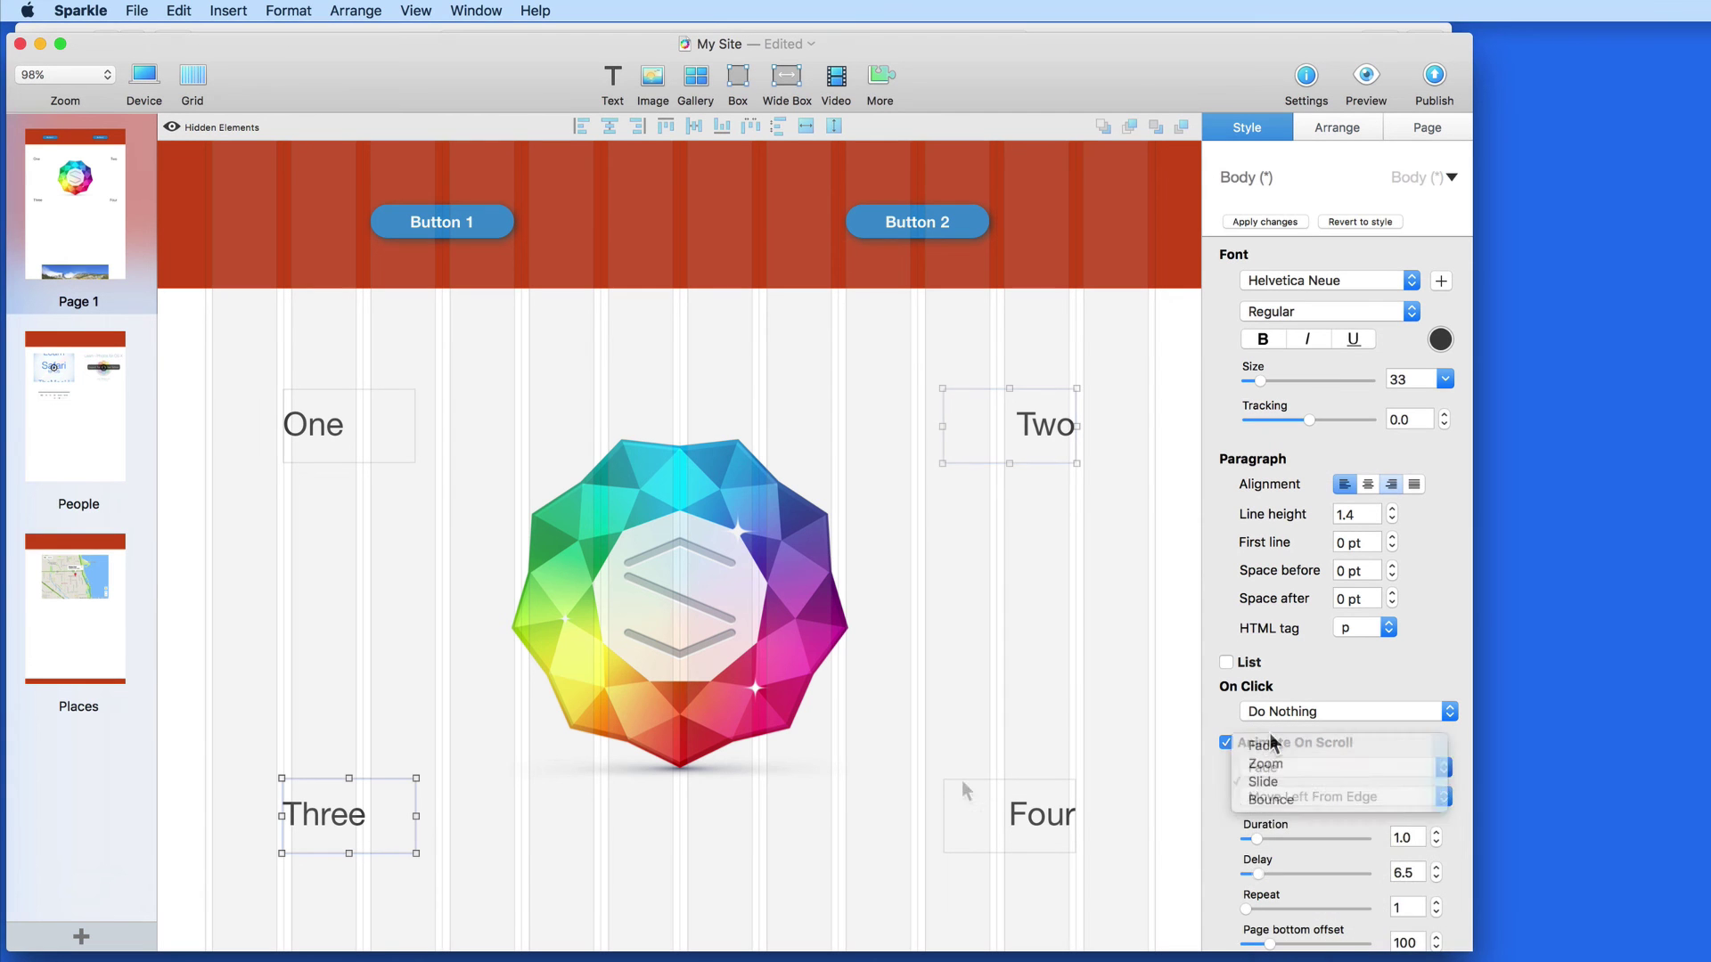
- Make text box Three move in from the right edge, then deselect everything
{"action": "left_click", "coordinate": [1302, 796]}
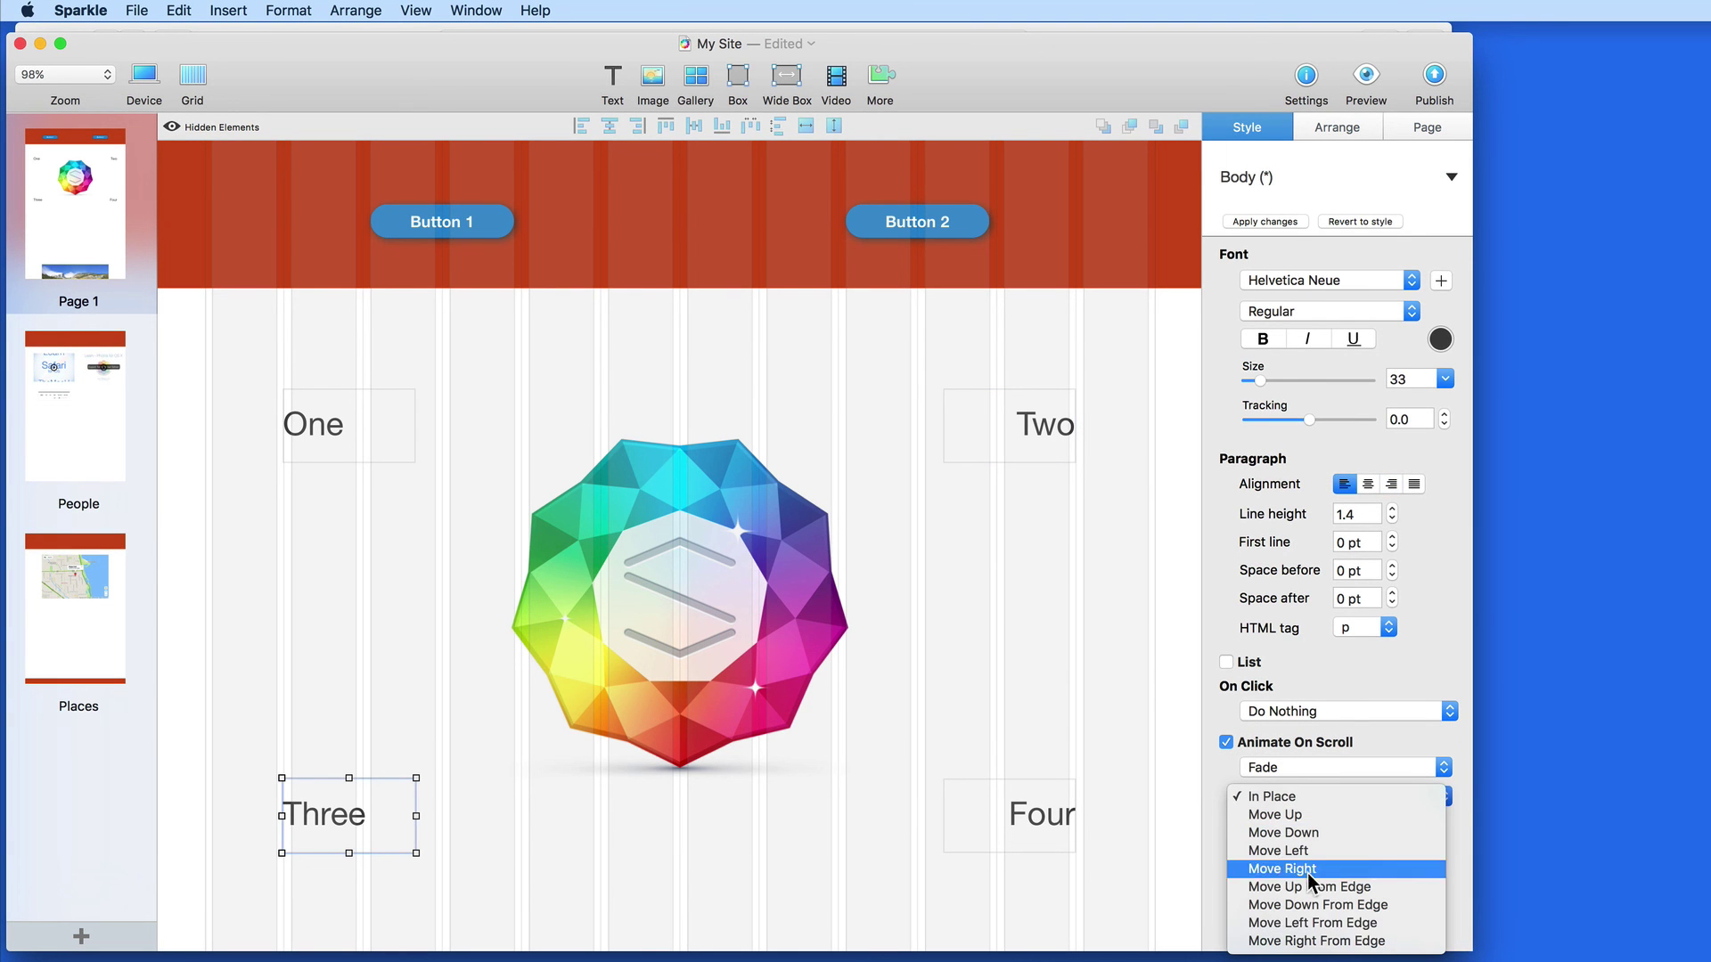
{"action": "left_click", "coordinate": [1310, 941]}
{"action": "left_click", "coordinate": [834, 780]}
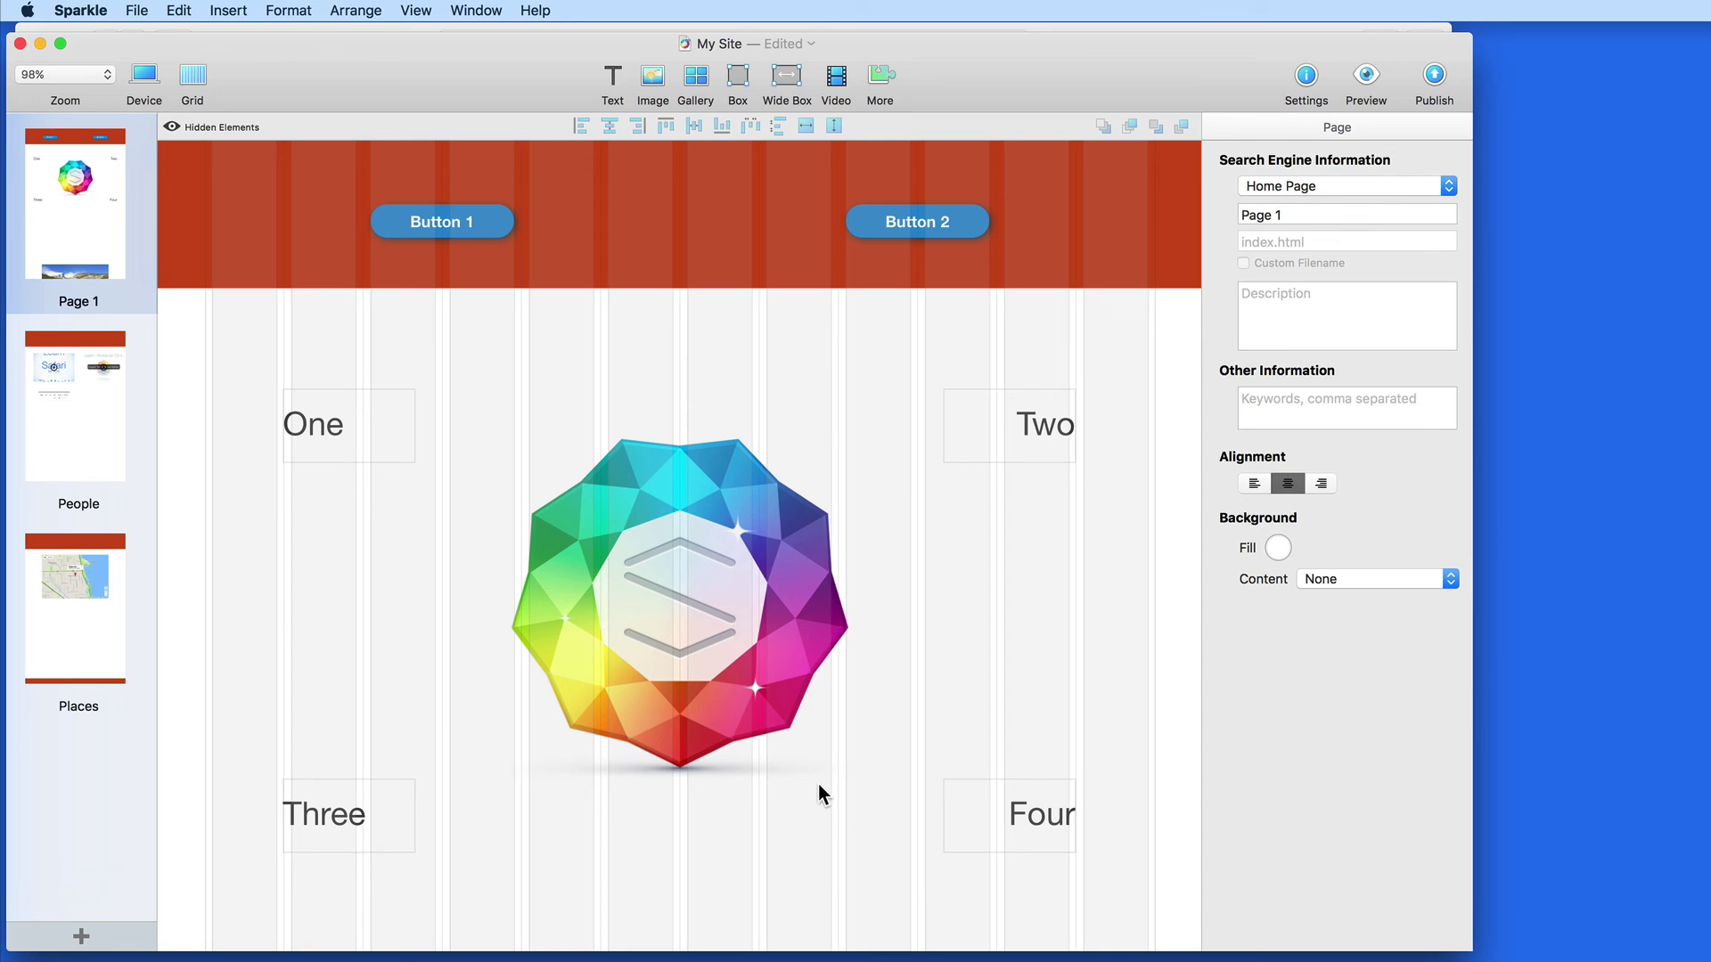
- Preview the page in Safari and reload it to replay the updated entrance animations
{"action": "key", "text": "alt+super+p"}
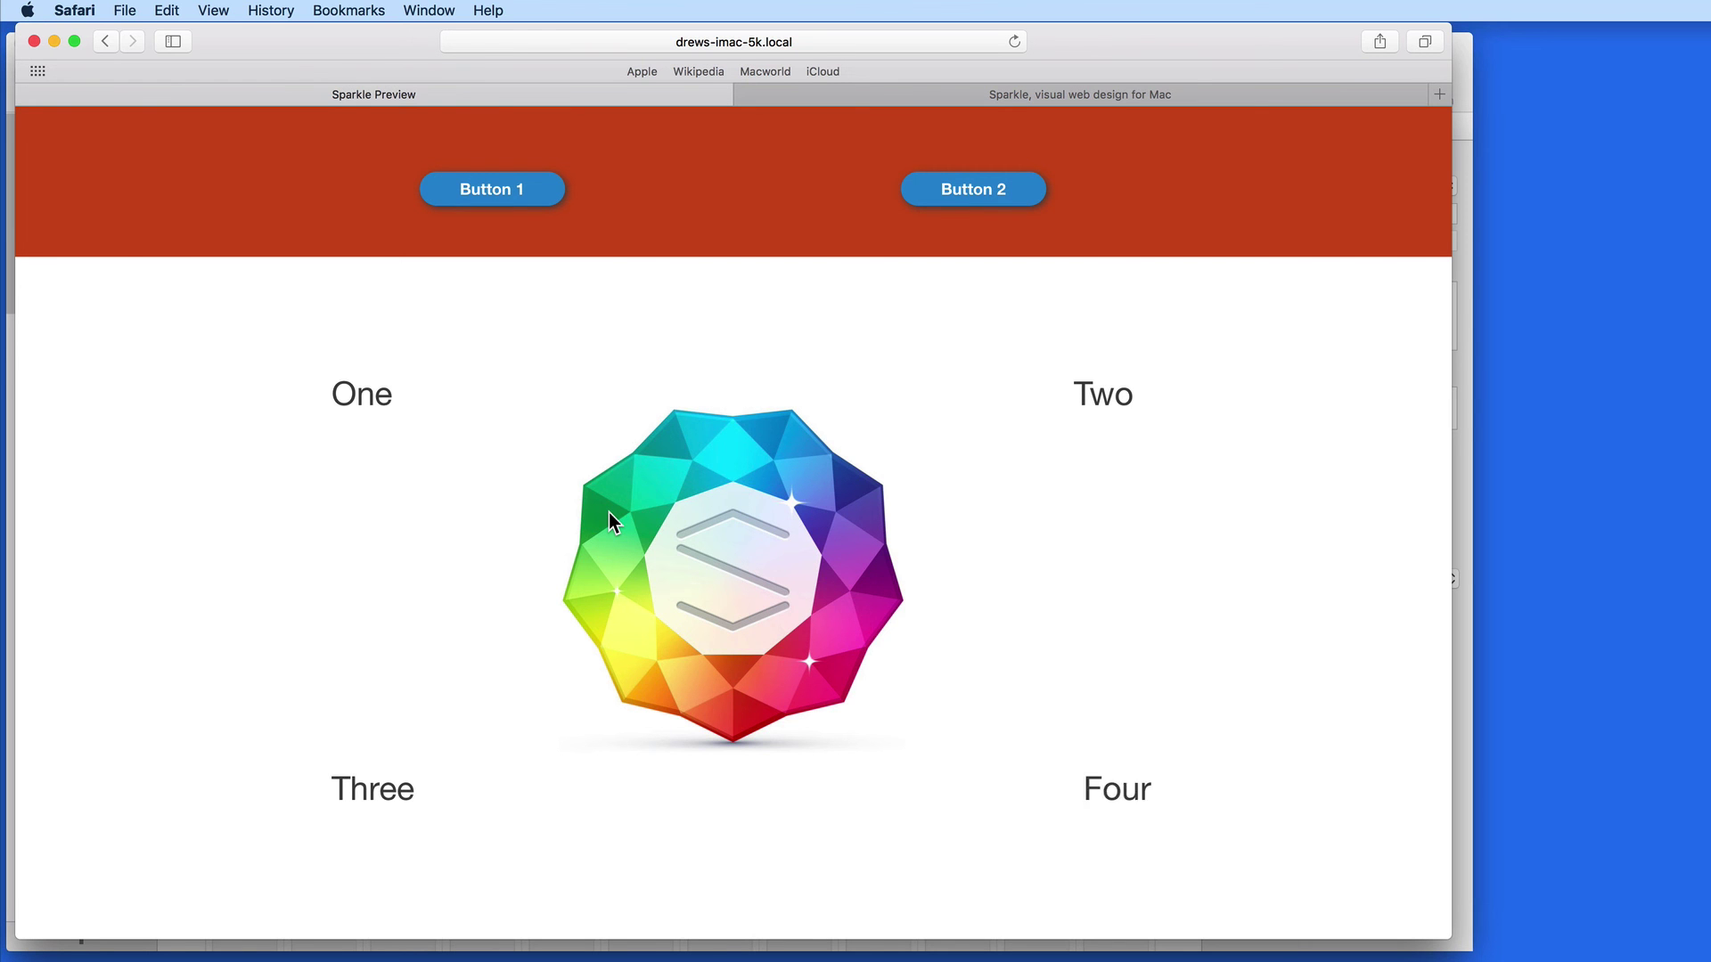
{"action": "key", "text": "super+r"}
- Drag the project photo onto the page, enlarge it and centre it horizontally
{"action": "left_click", "coordinate": [1468, 809]}
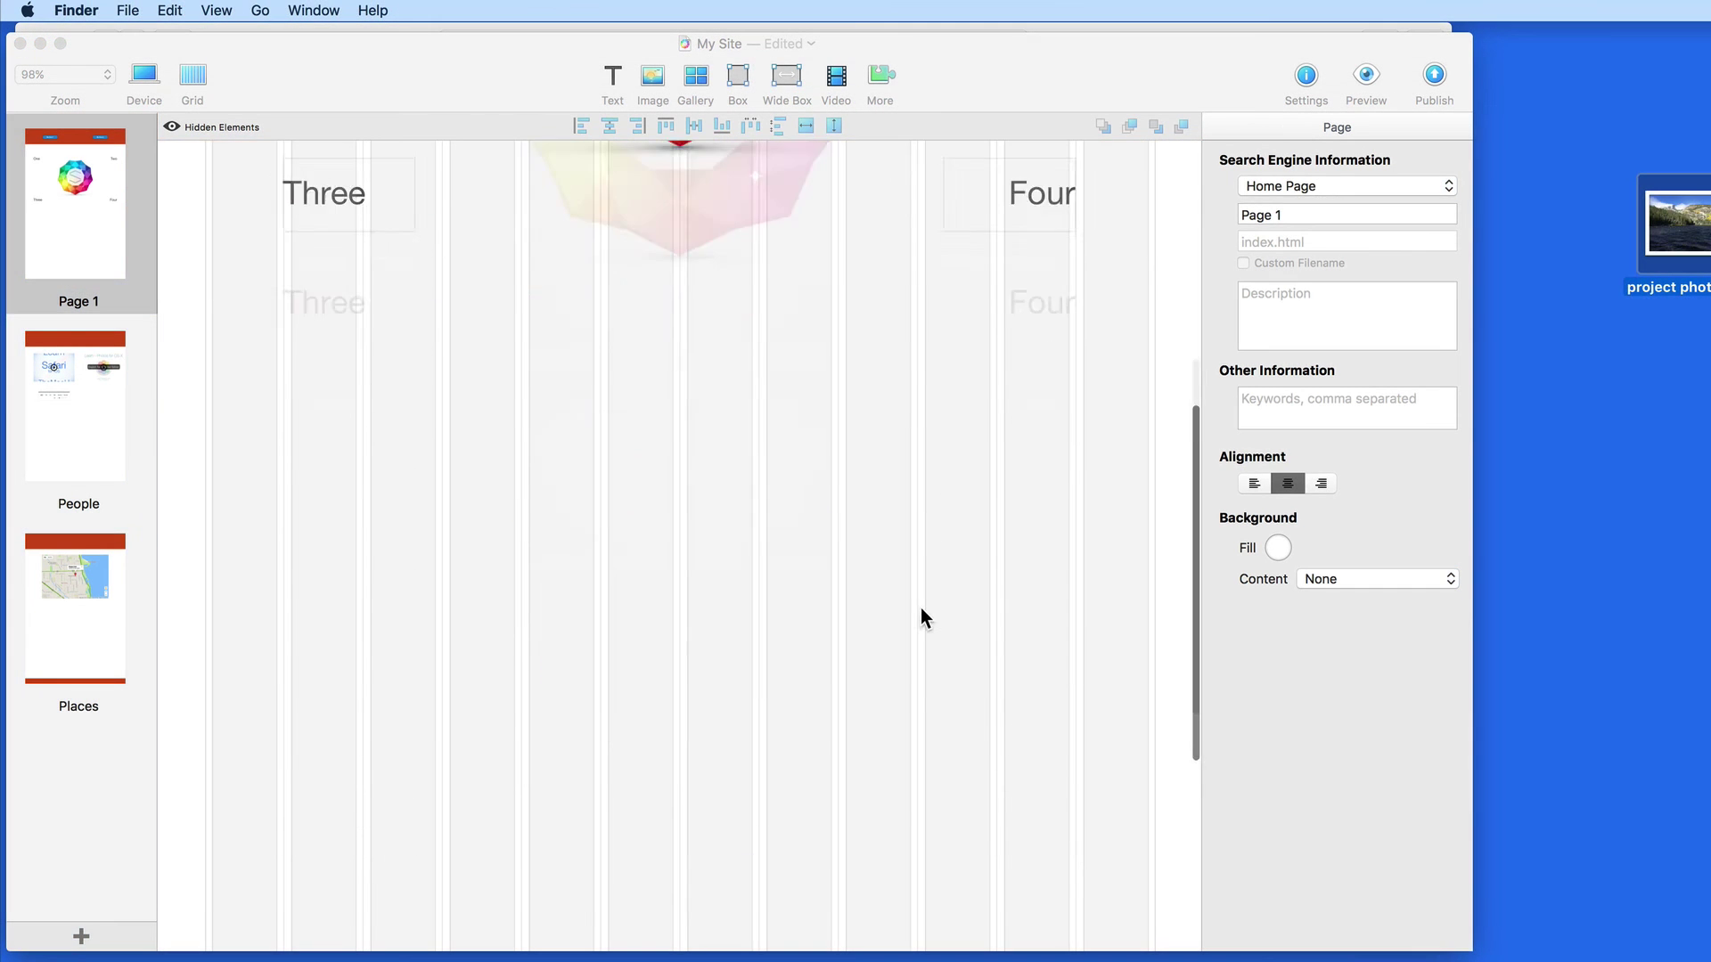
{"action": "scroll", "coordinate": [921, 608], "scroll_direction": "down", "scroll_amount": 5}
{"action": "left_click", "coordinate": [1684, 267]}
{"action": "left_click_drag", "start_coordinate": [1684, 268], "coordinate": [680, 743]}
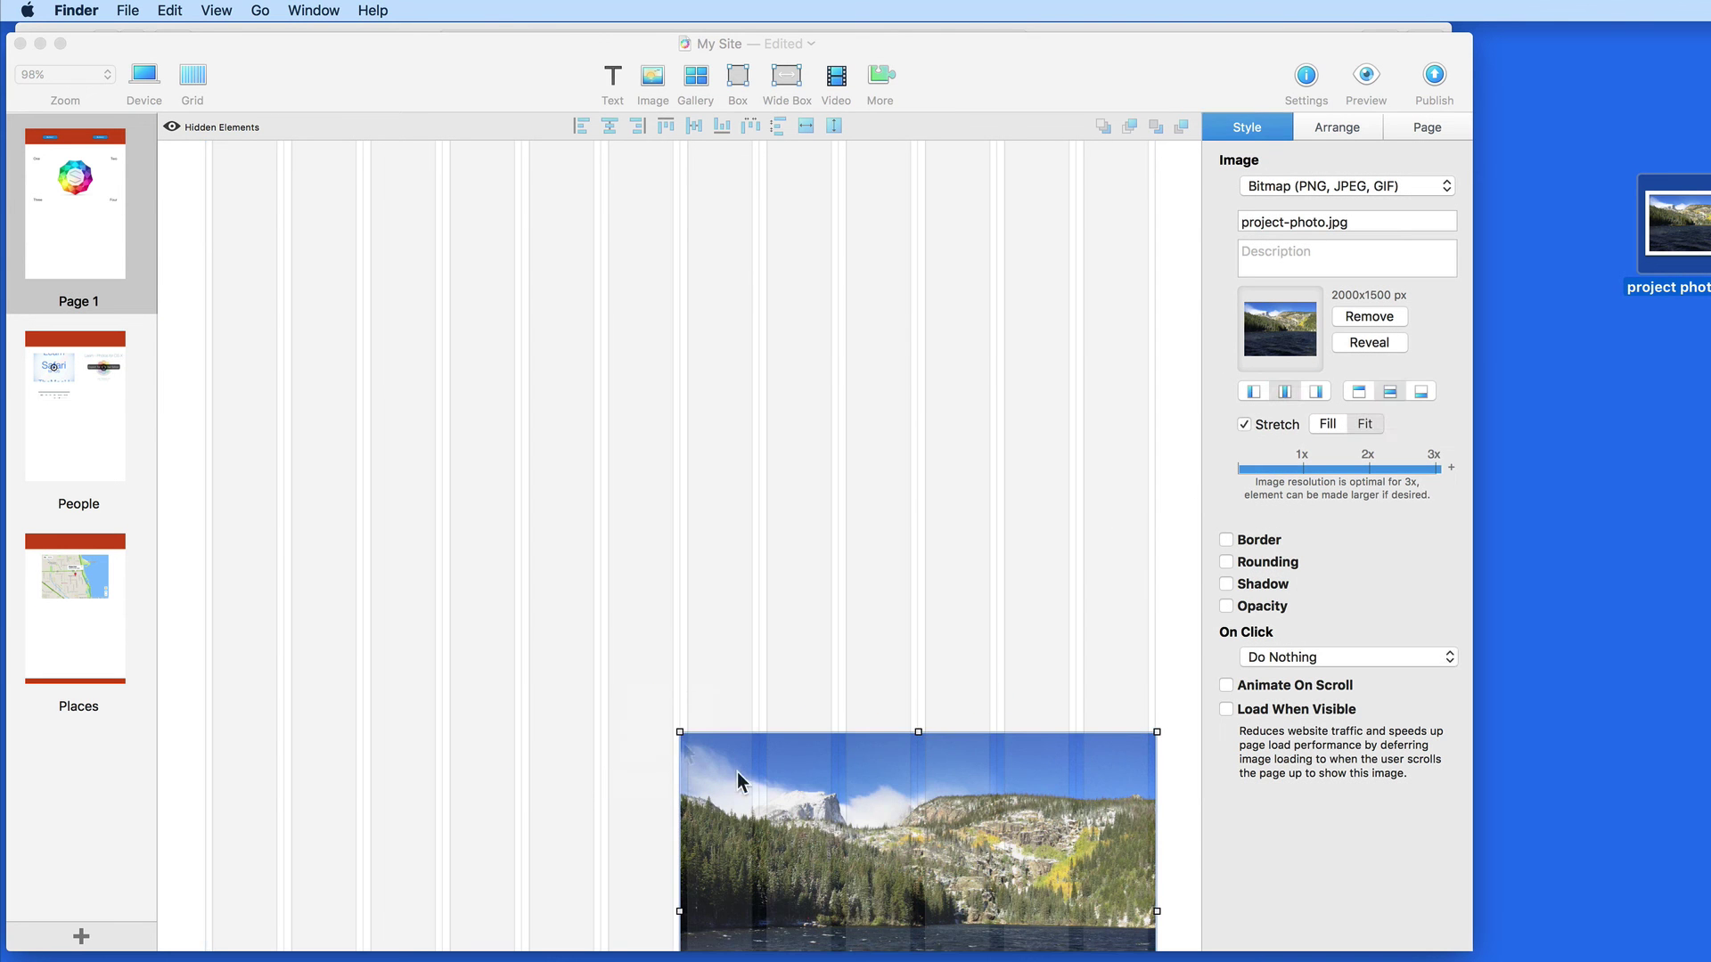
{"action": "left_click_drag", "start_coordinate": [778, 793], "coordinate": [541, 569]}
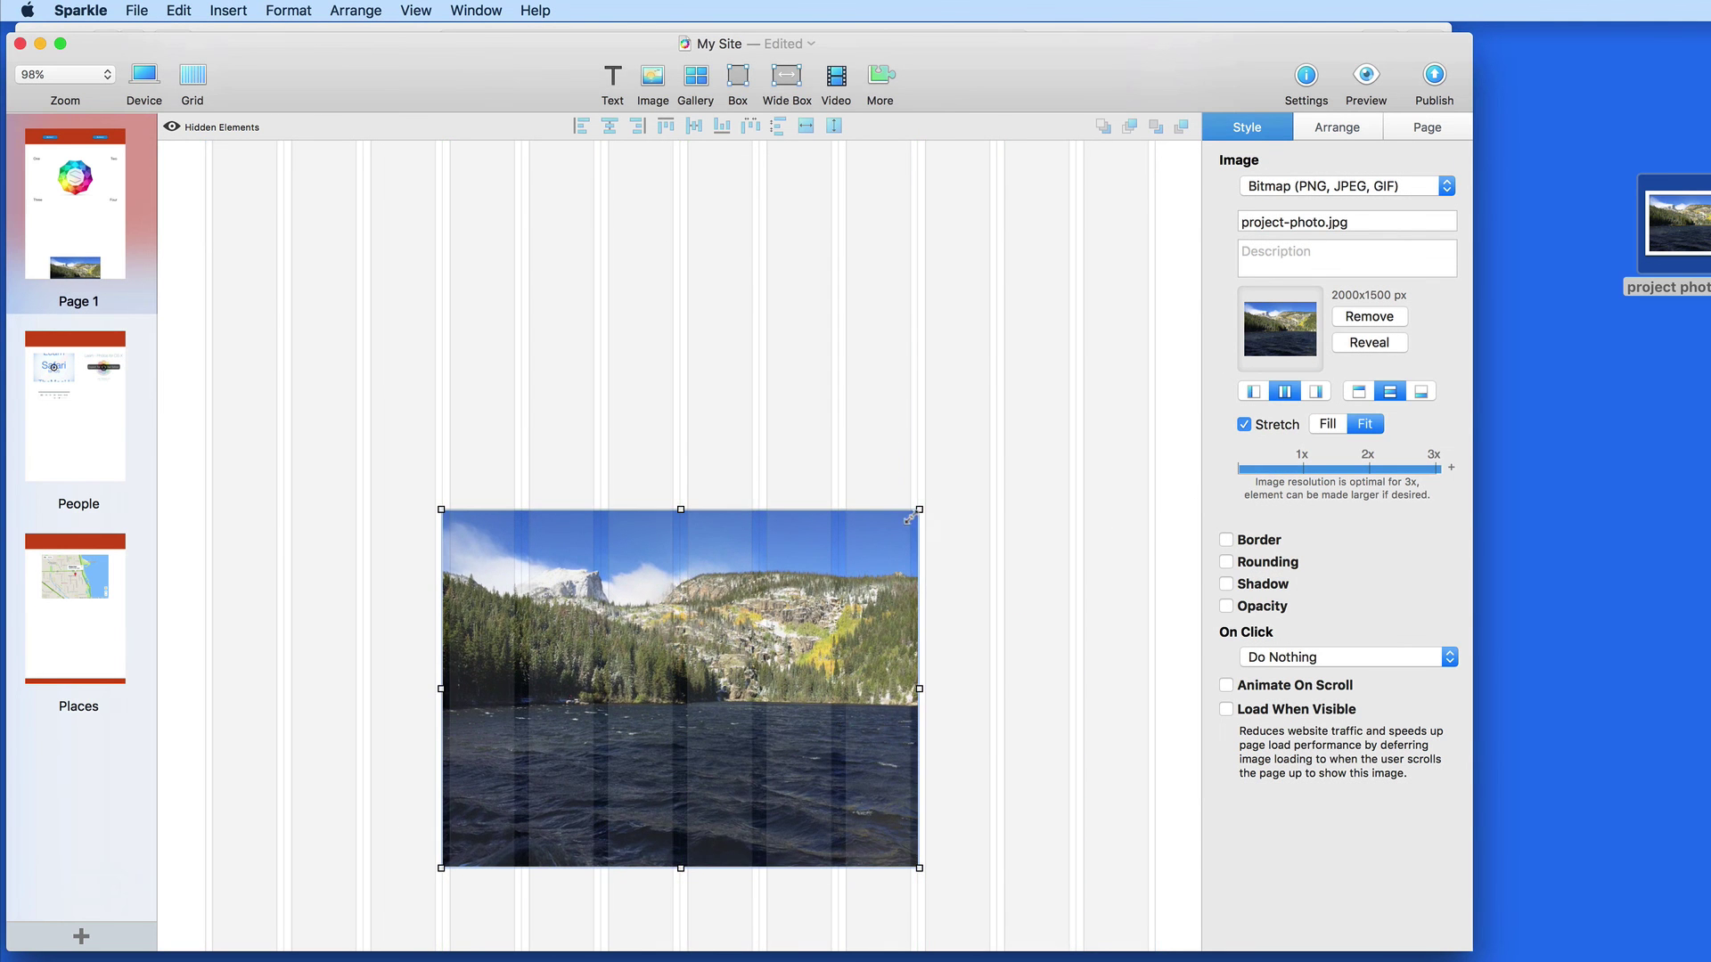
{"action": "left_click_drag", "start_coordinate": [919, 510], "coordinate": [1023, 413]}
{"action": "left_click_drag", "start_coordinate": [623, 580], "coordinate": [558, 579]}
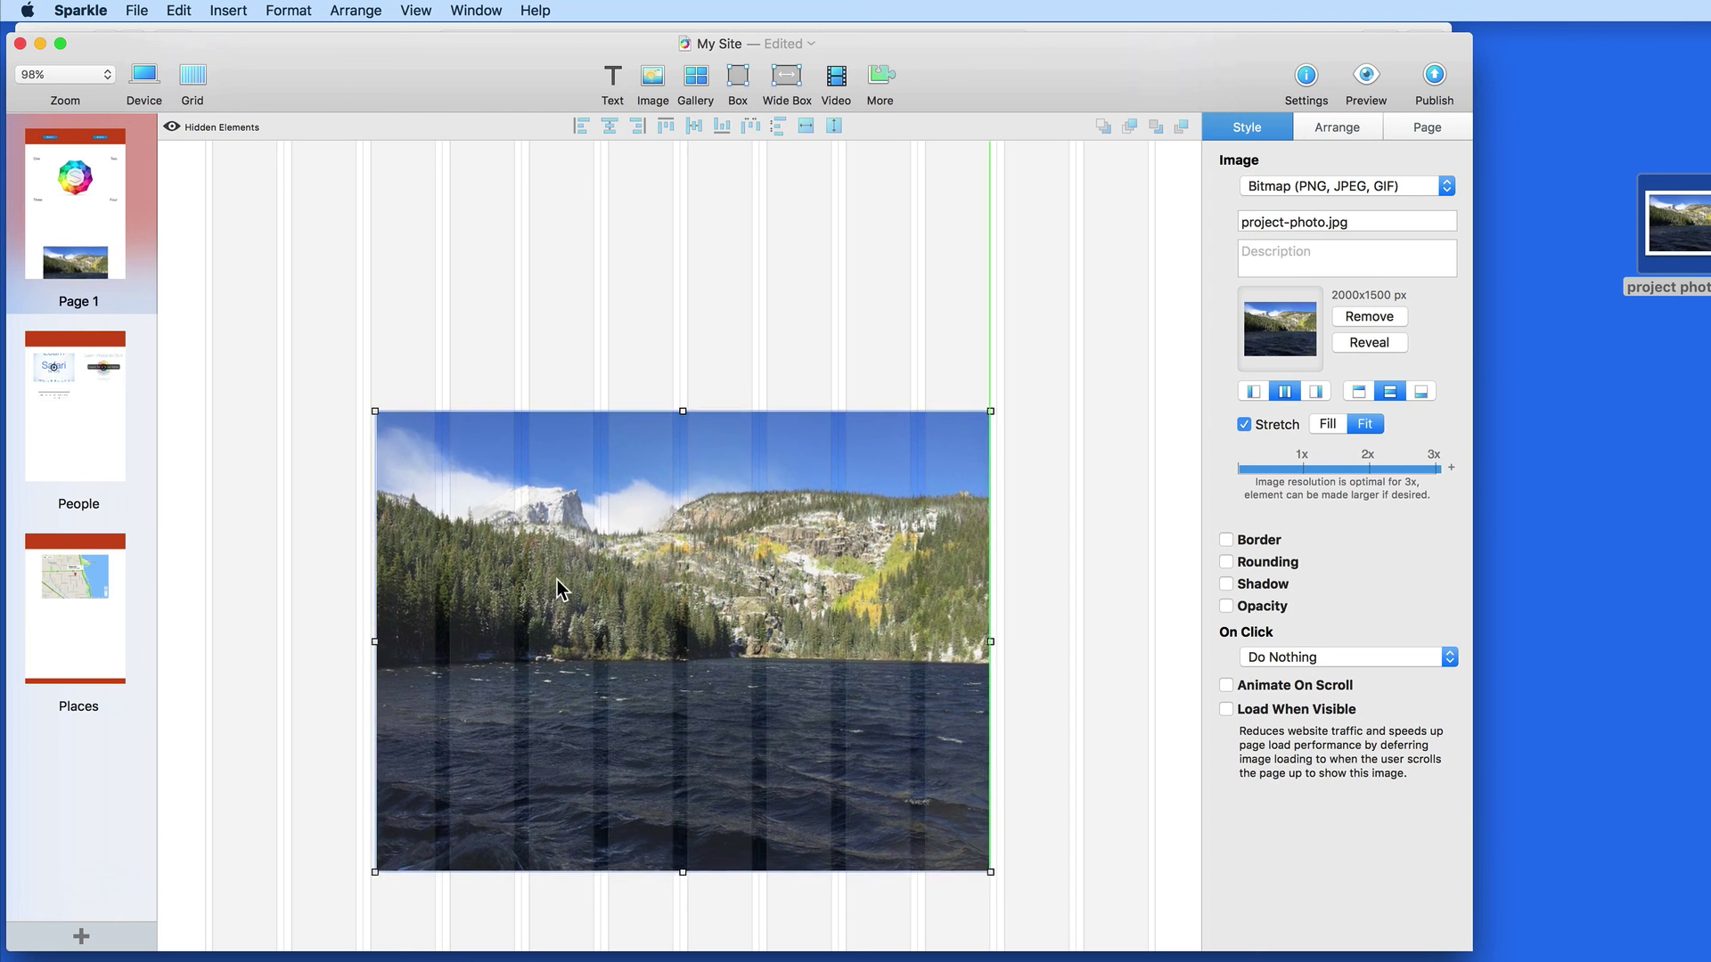
- Enable Animate On Scroll for the photo with Fade and Move Down effects
{"action": "left_click", "coordinate": [1272, 686]}
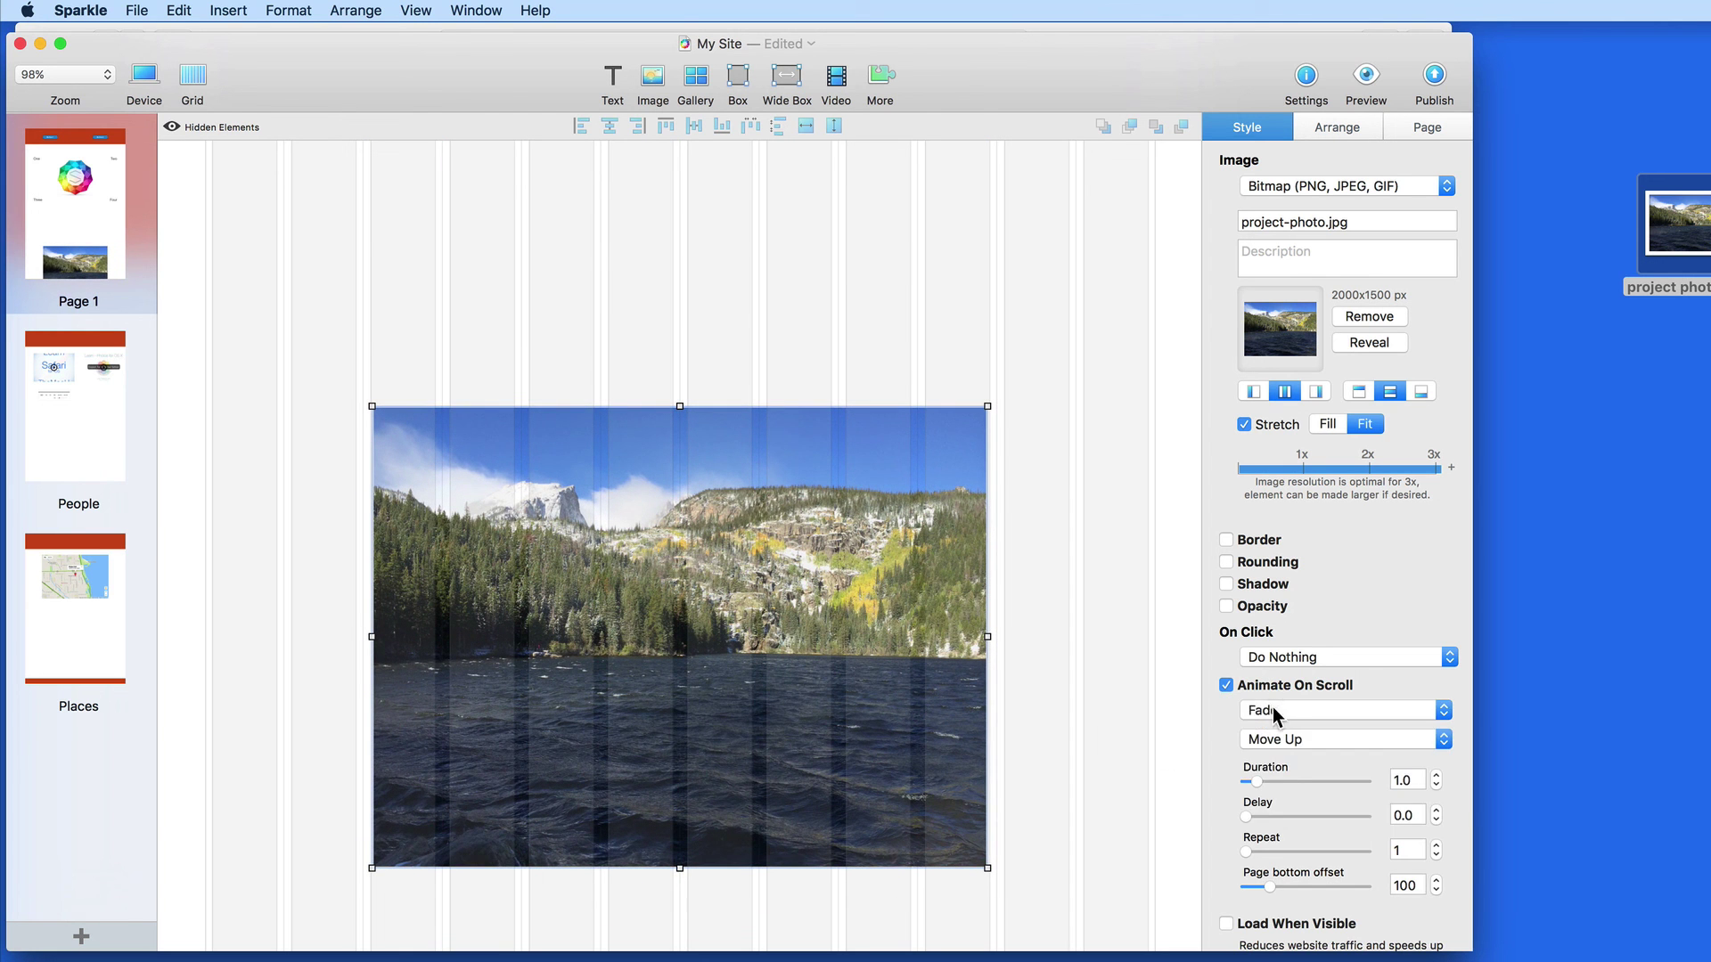
{"action": "left_click", "coordinate": [1272, 711]}
{"action": "left_click", "coordinate": [1289, 711]}
{"action": "left_click", "coordinate": [1323, 740]}
{"action": "left_click", "coordinate": [1312, 774]}
{"action": "left_click", "coordinate": [1405, 783]}
- Set the photo's animation duration to 4 seconds and preview the page in Safari
{"action": "type", "text": "4"}
{"action": "key", "text": "Return"}
{"action": "key", "text": "super+r"}
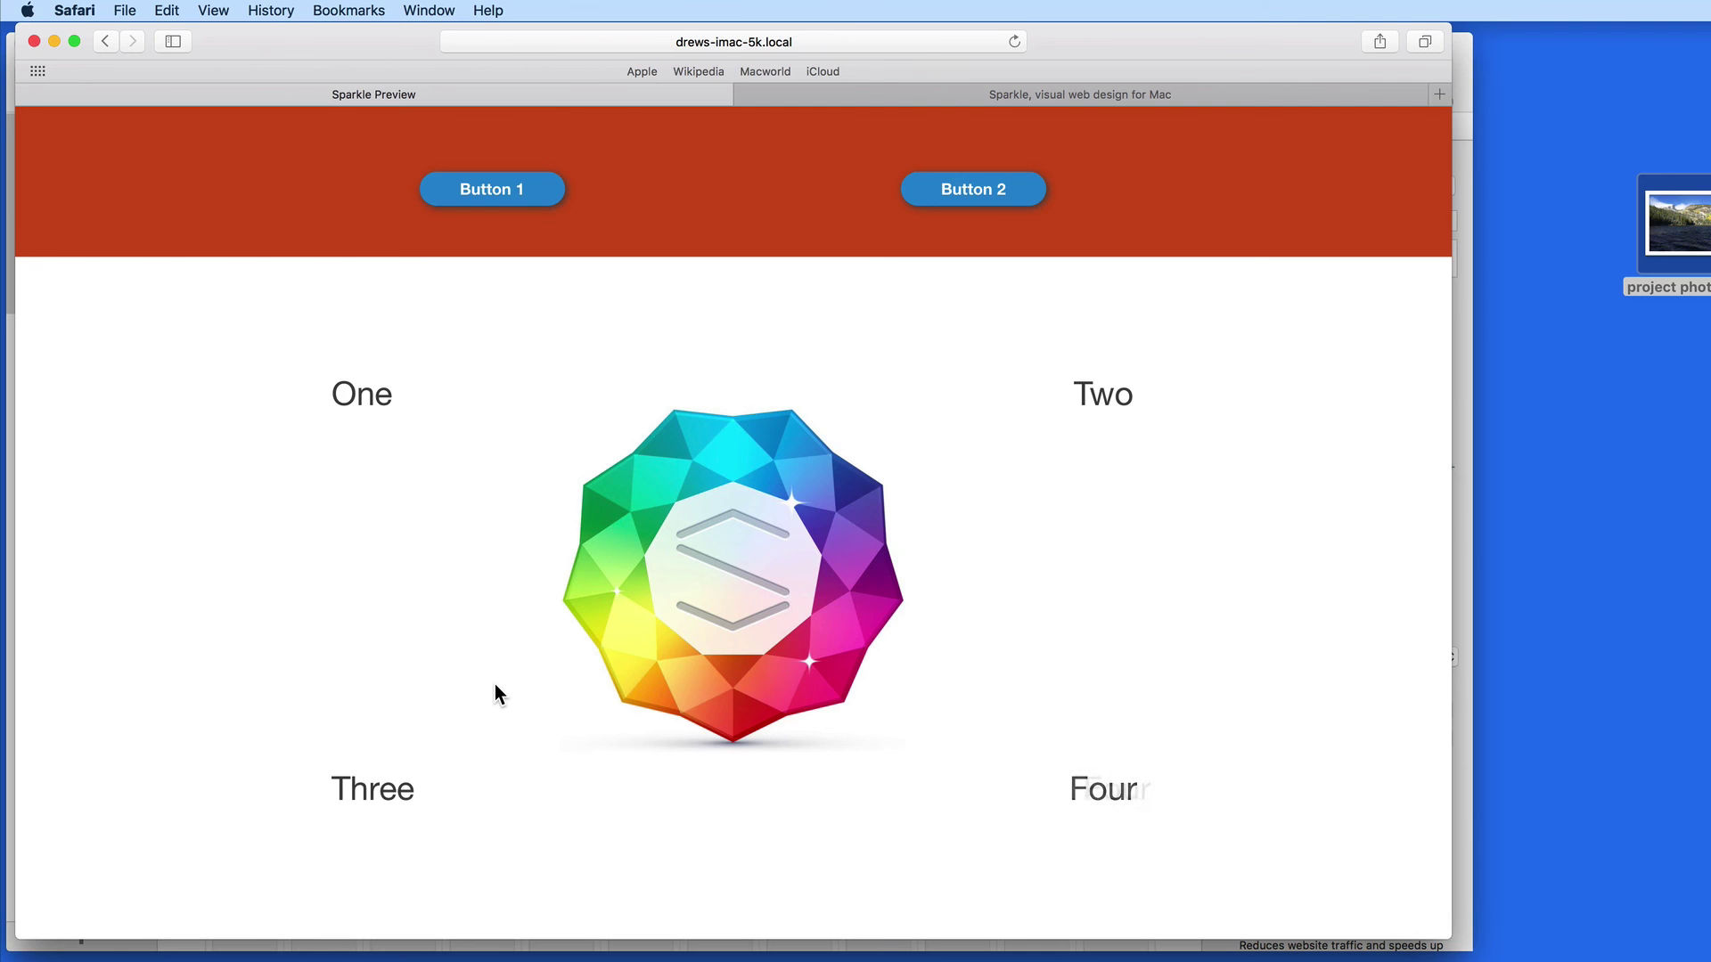
- Reload the Safari preview and scroll down to watch the lake photo fade in
{"action": "scroll", "coordinate": [495, 693], "scroll_direction": "down", "scroll_amount": 10}
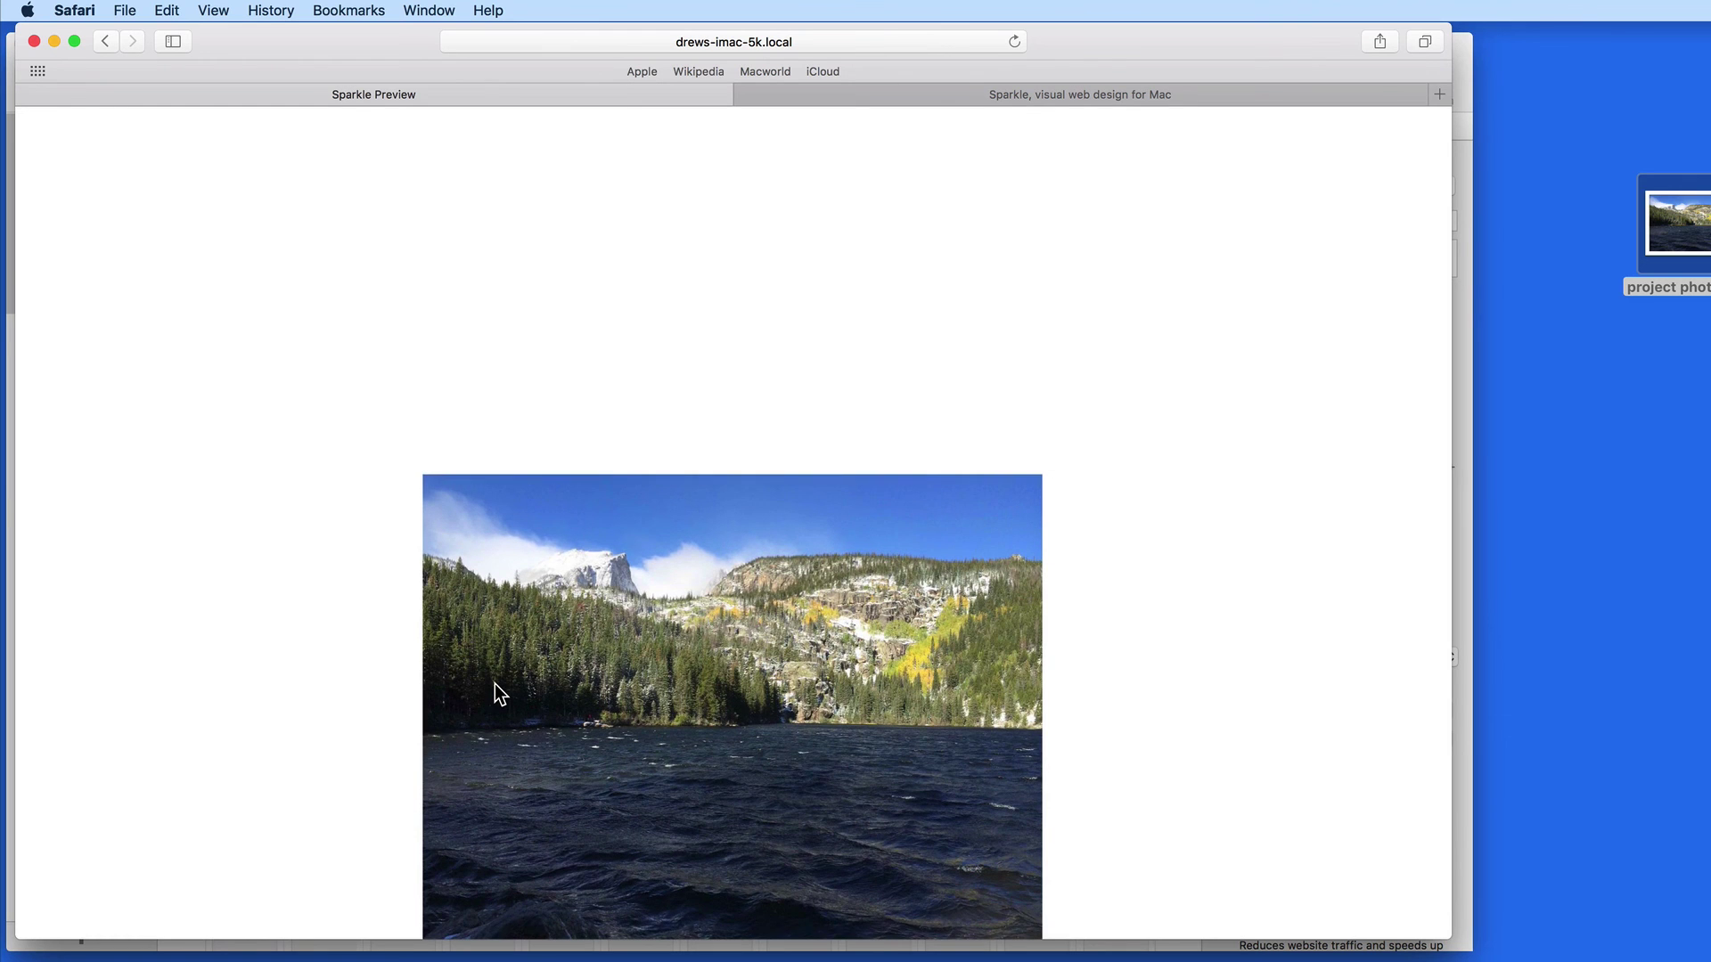
{"action": "key", "text": "super+r"}
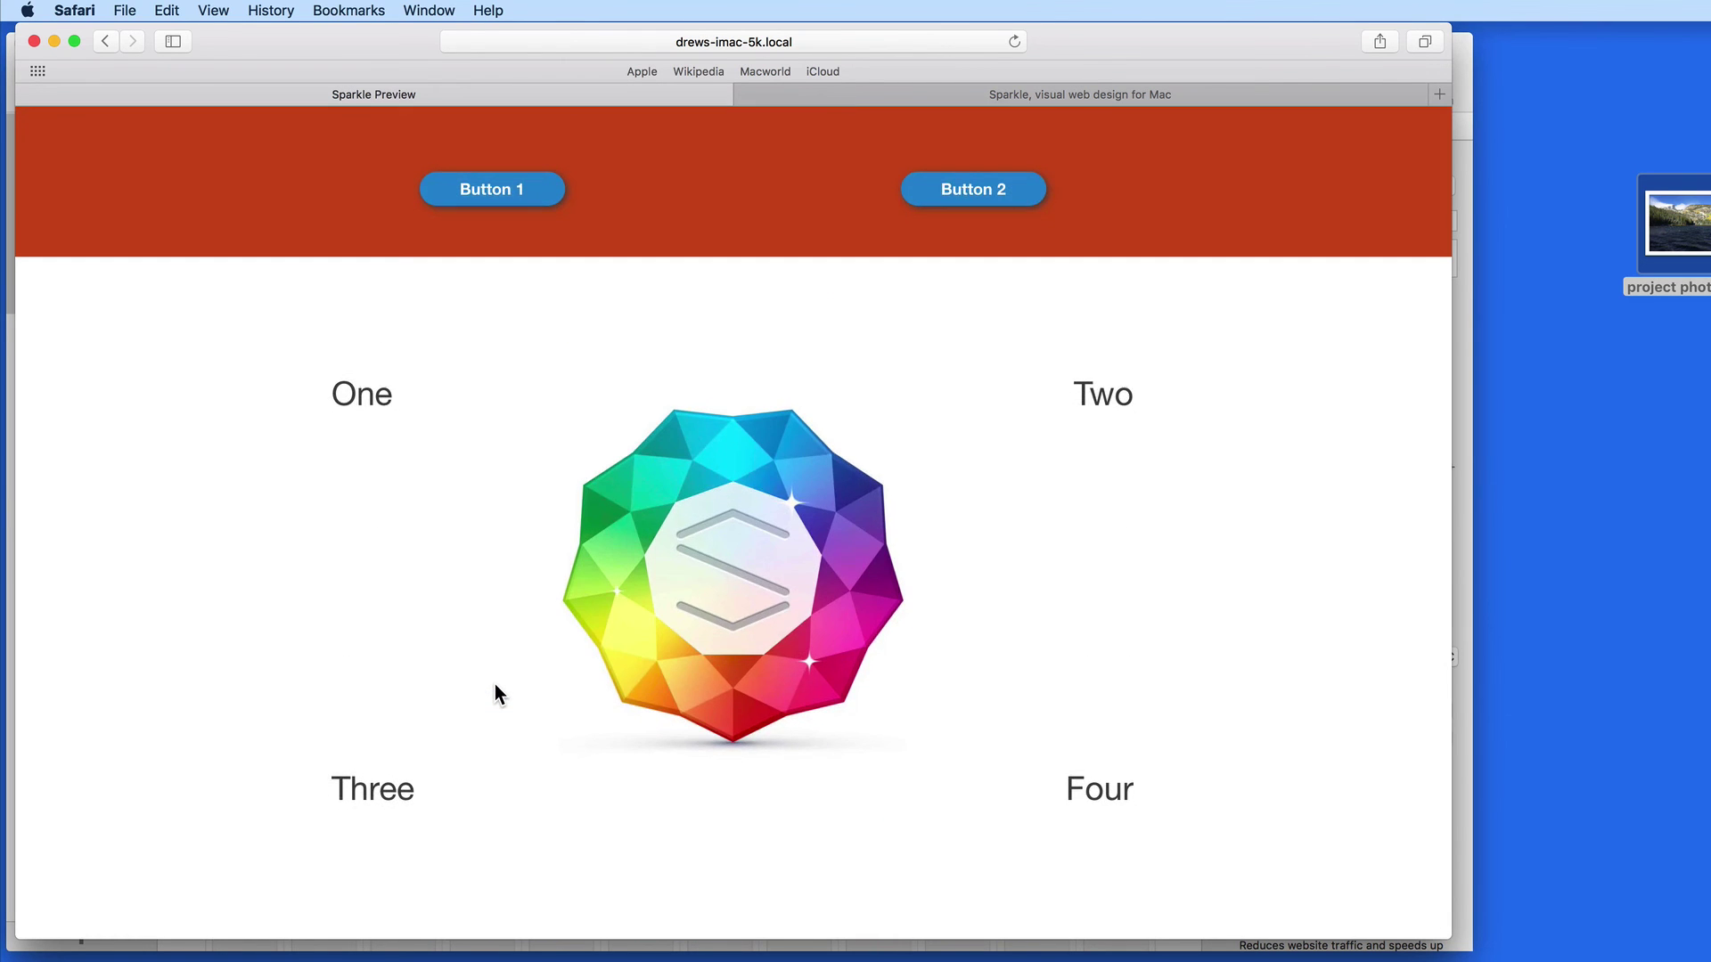
{"action": "key", "text": "super+r"}
{"action": "scroll", "coordinate": [494, 694], "scroll_direction": "down", "scroll_amount": 10}
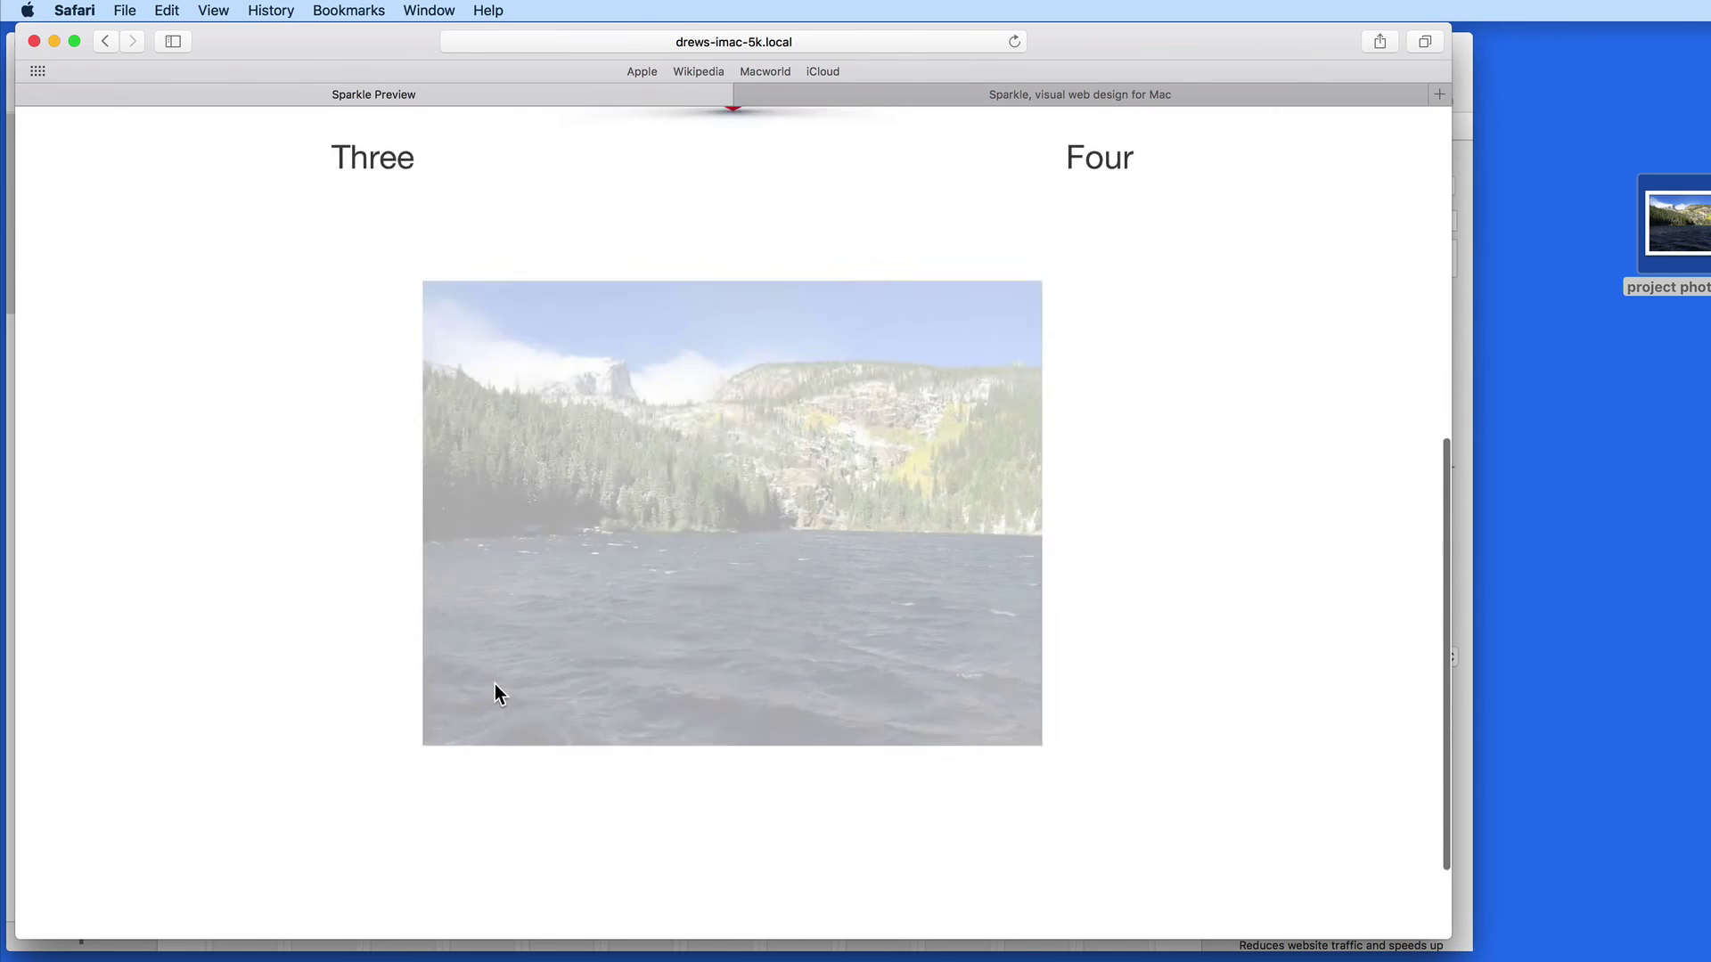